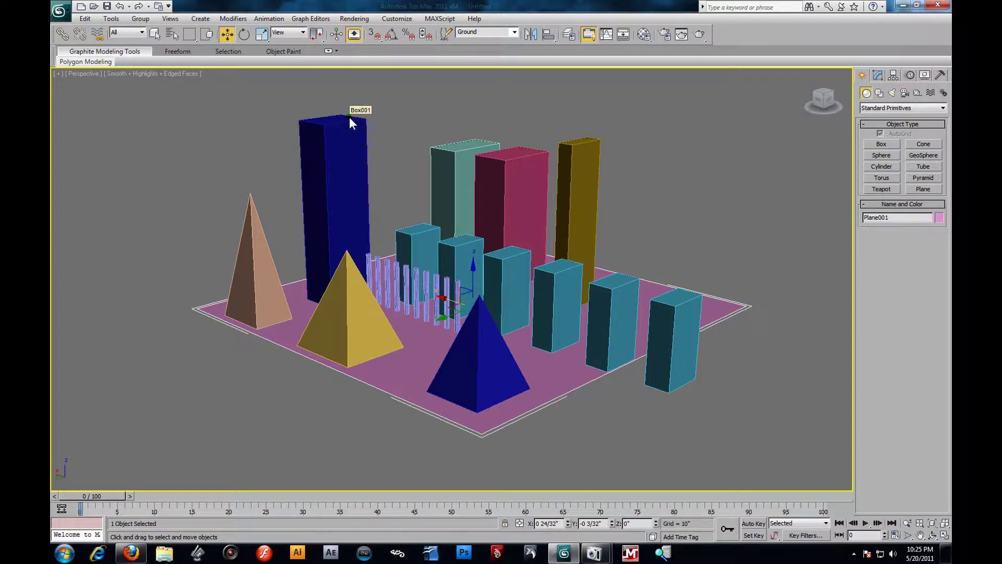
Open the list of scene objects and examine the names of the planes, boxes, pyramids and cylinders in it
alt+middle_drag(385, 158, 427, 155)
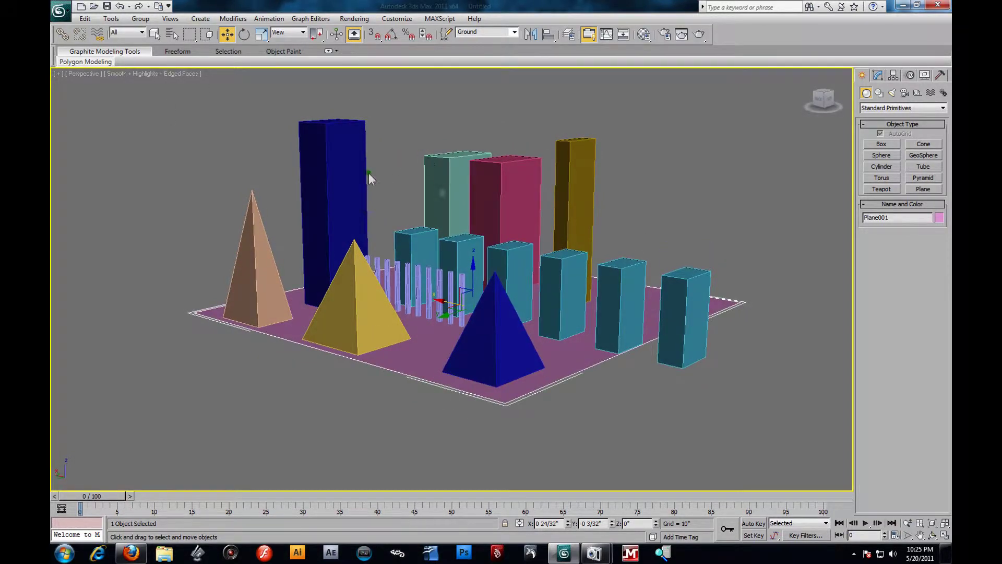
alt+middle_drag(409, 189, 449, 220)
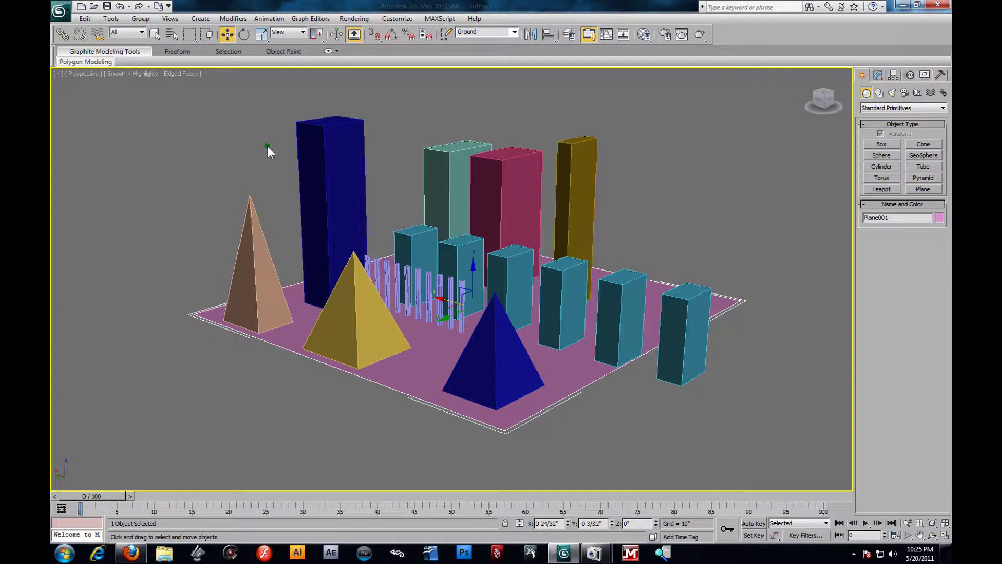
key(h)
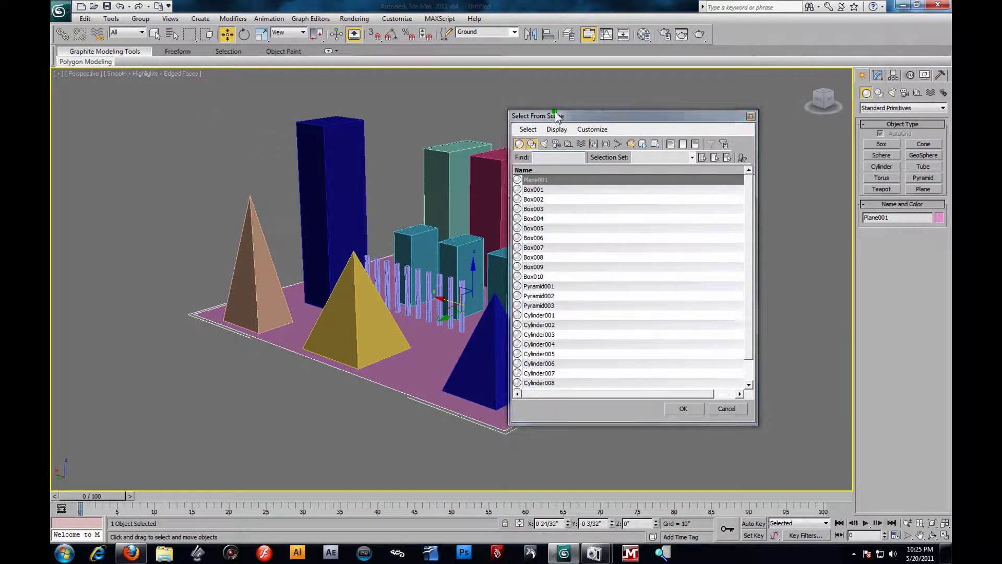
drag(587, 116, 505, 117)
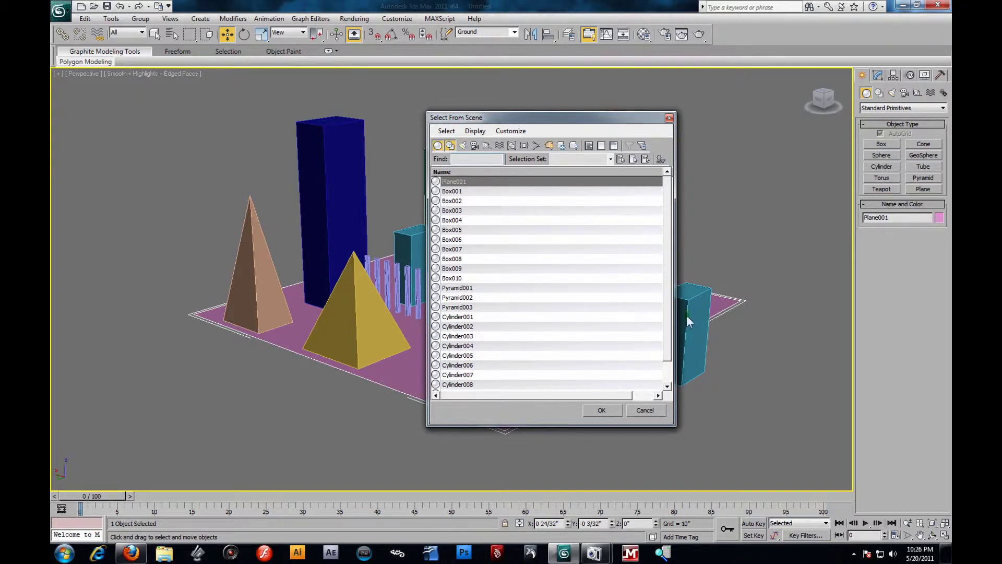
drag(666, 308, 665, 347)
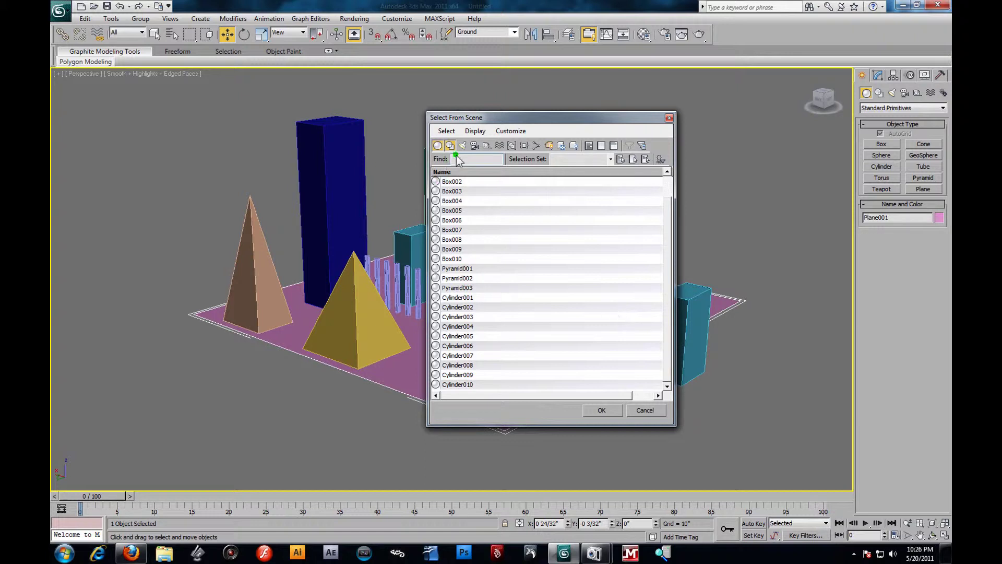
click(440, 147)
click(441, 146)
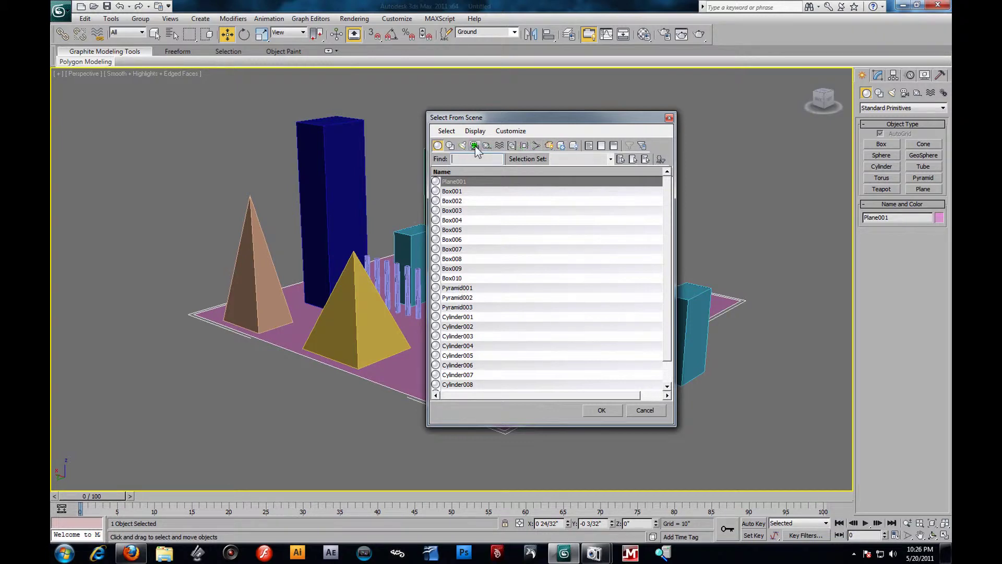
drag(532, 118, 677, 110)
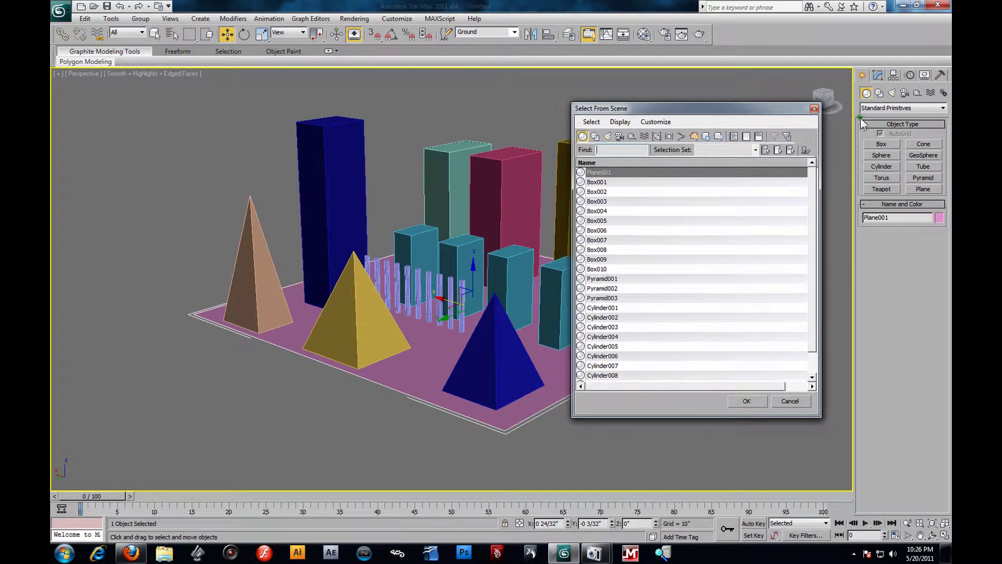
drag(666, 110, 634, 105)
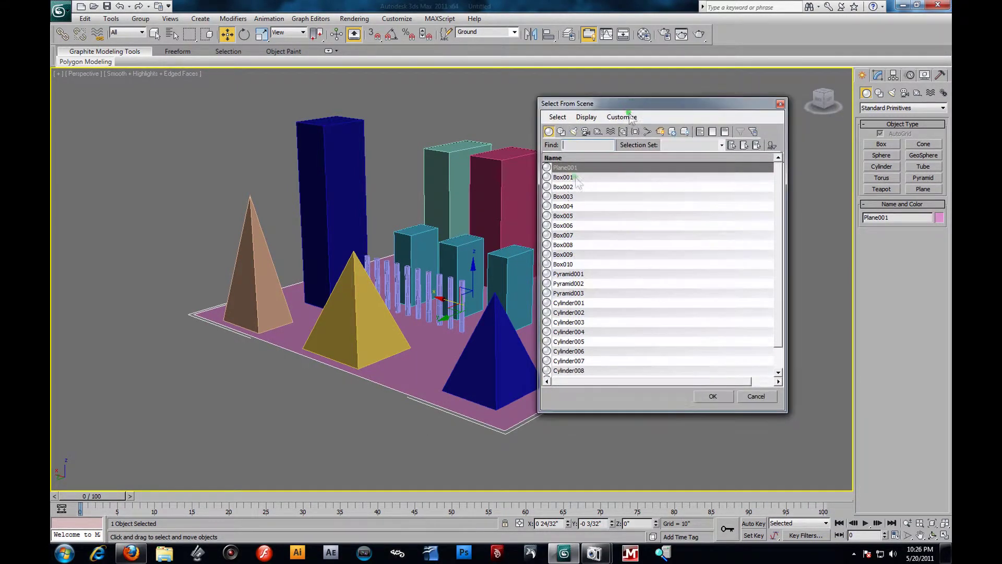
Highlight several box, pyramid and cylinder names in the scene list one after another, and close the list without selecting anything
click(567, 177)
click(568, 189)
click(569, 197)
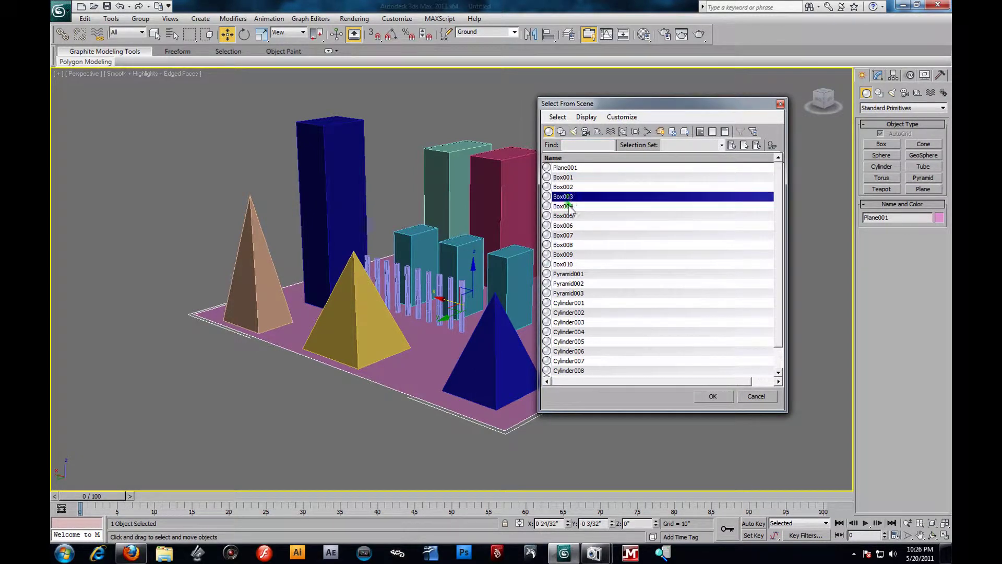
click(569, 206)
click(574, 273)
click(576, 293)
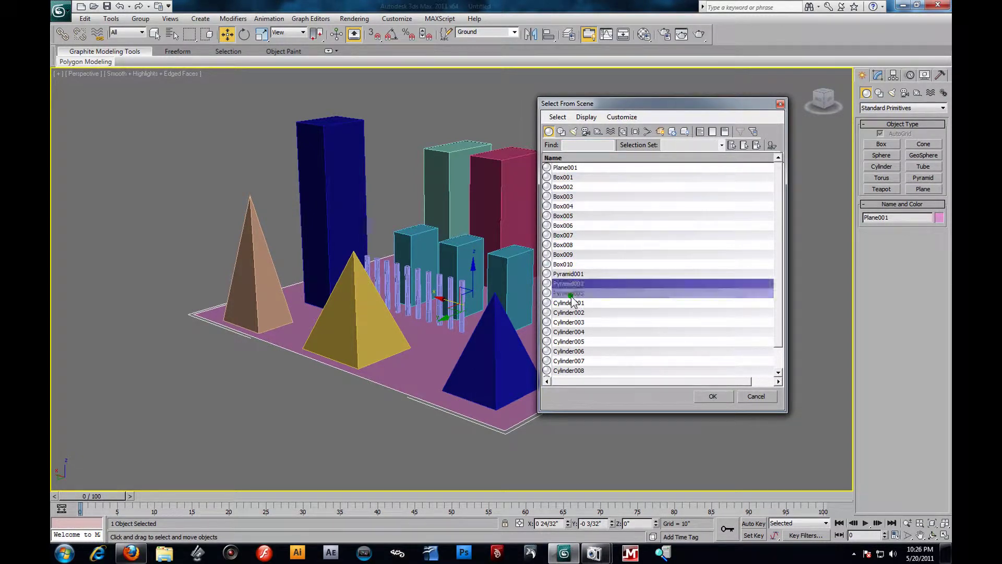
click(574, 312)
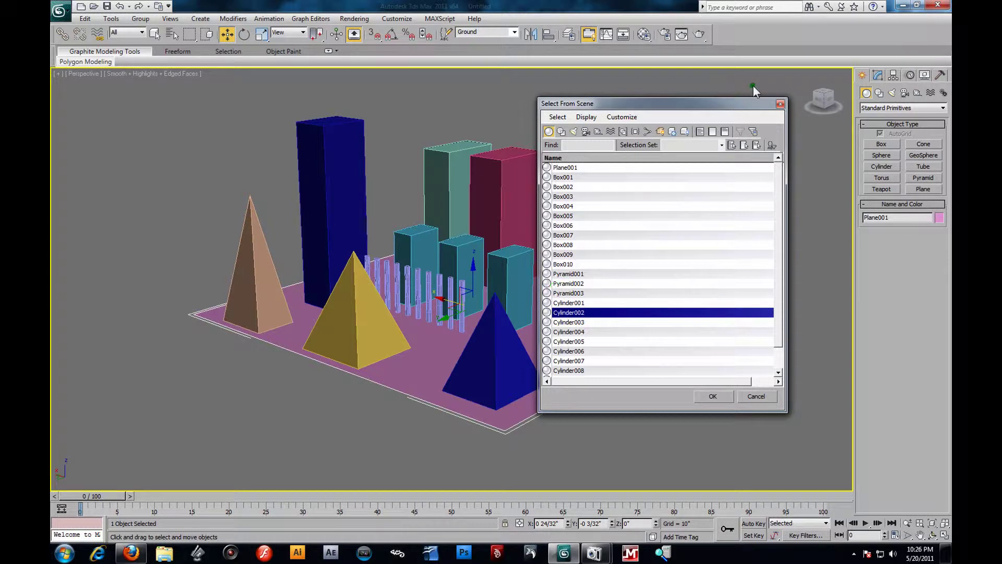
drag(726, 104, 695, 119)
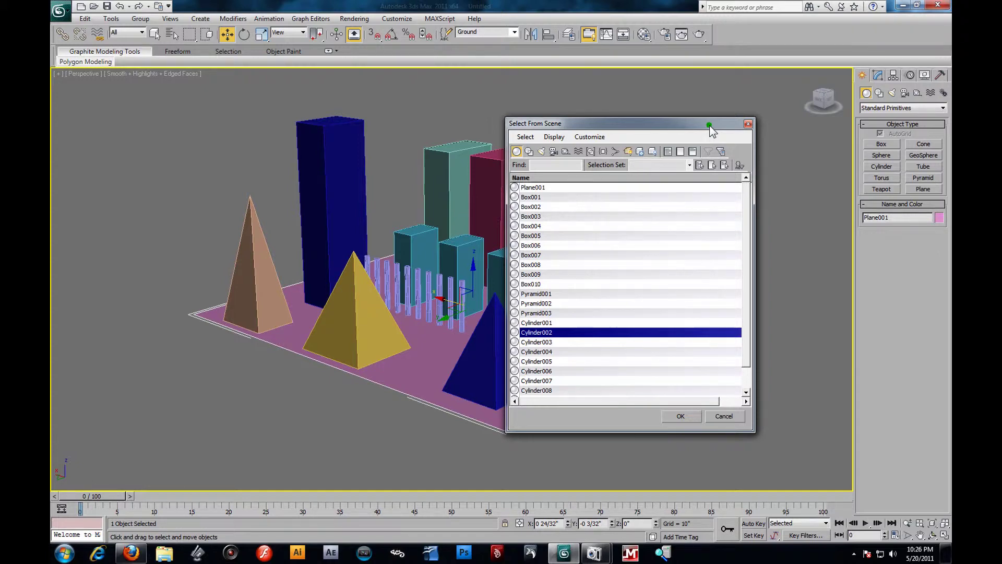
click(749, 124)
Reopen the scene object list, highlight Cylinder002 through Cylinder004 in turn, and dismiss the list without changing the selection
click(168, 35)
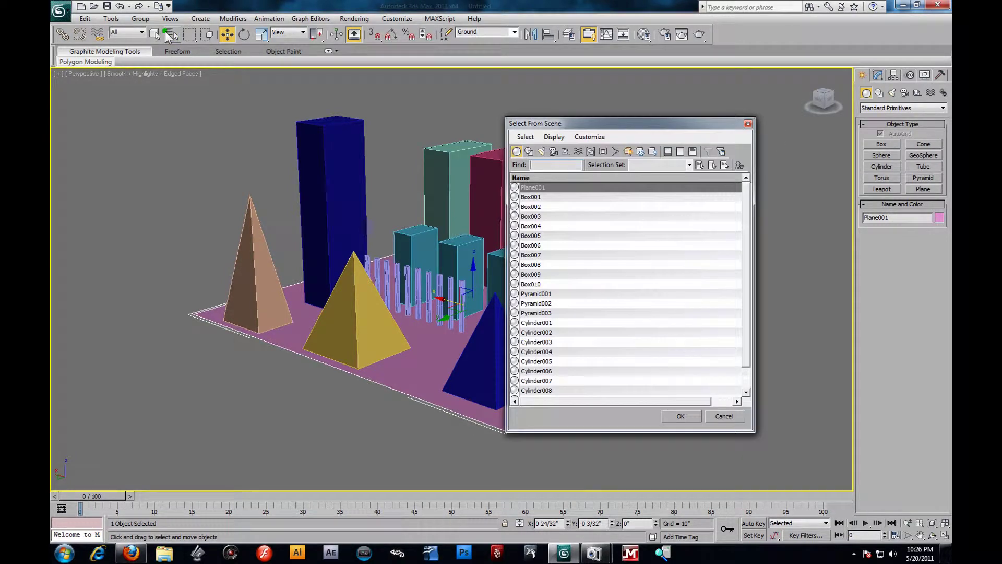
drag(570, 124, 612, 98)
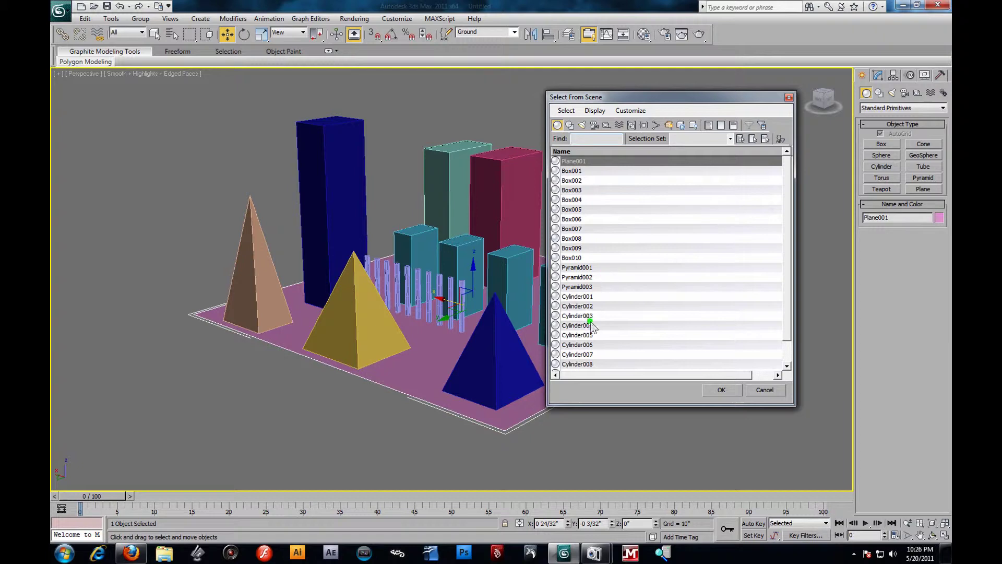
click(585, 307)
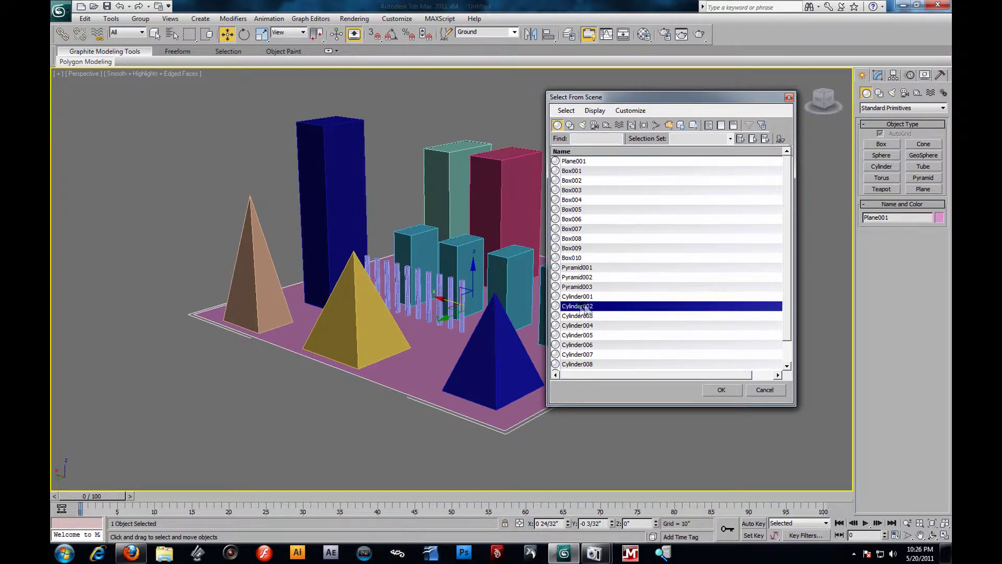
click(580, 316)
click(577, 326)
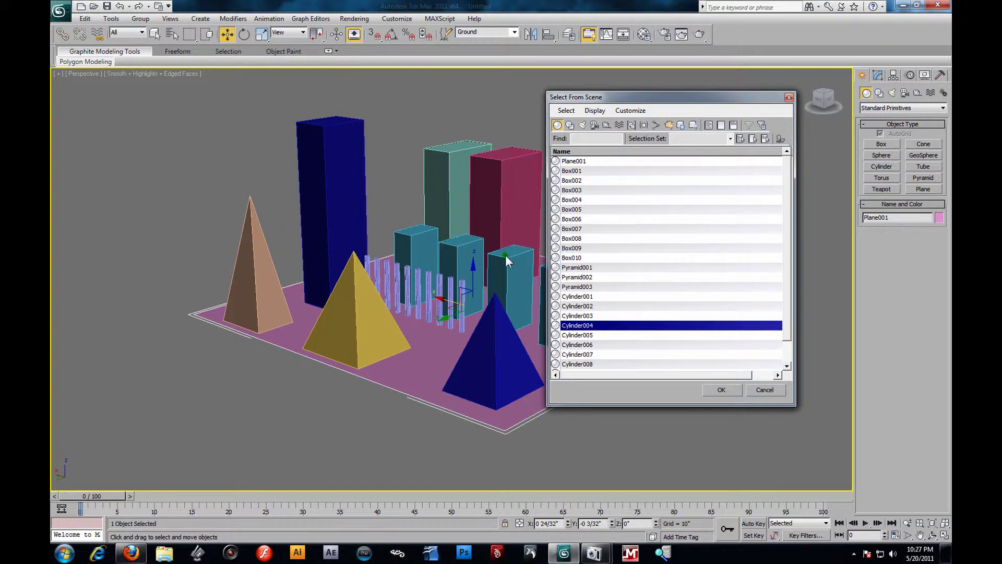
click(767, 390)
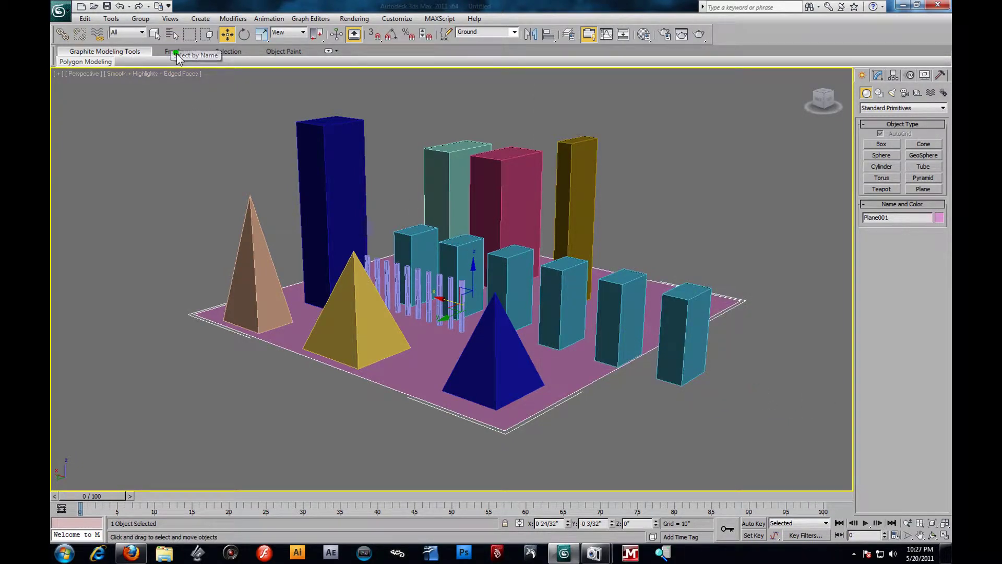
click(174, 35)
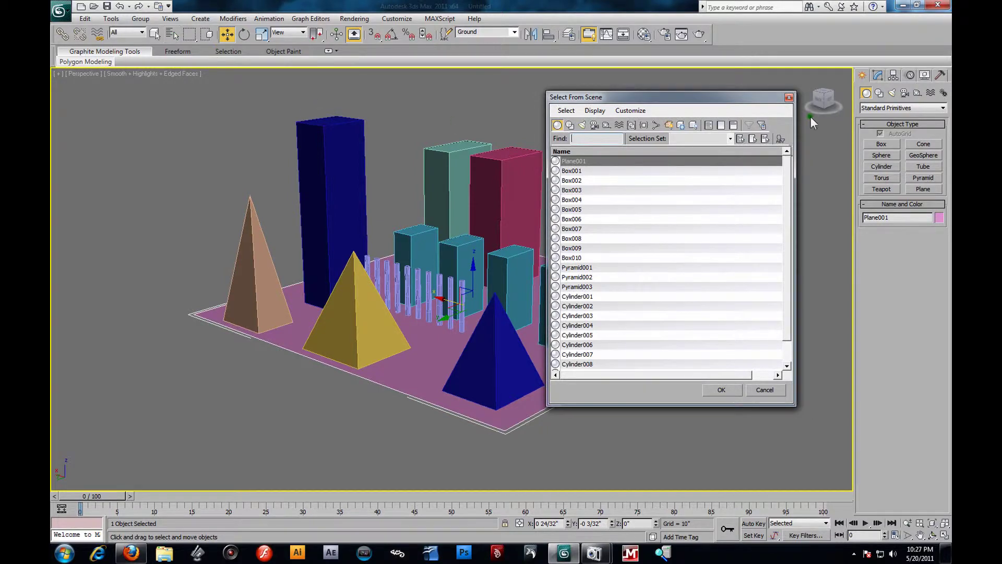
click(790, 98)
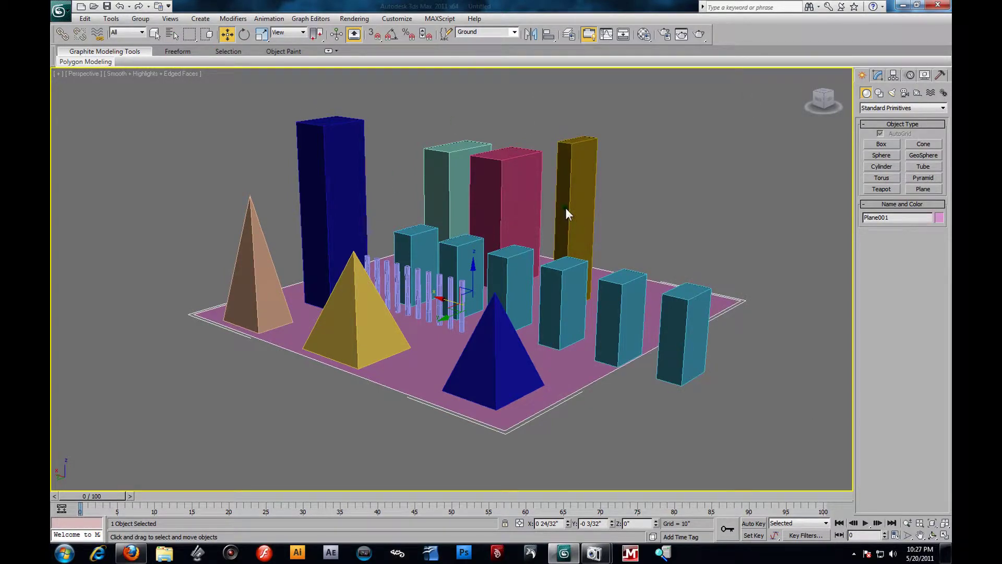
Select the tall dark blue box at the back of the plane and display its name and editable parameters
alt+middle_drag(619, 259, 642, 250)
click(301, 169)
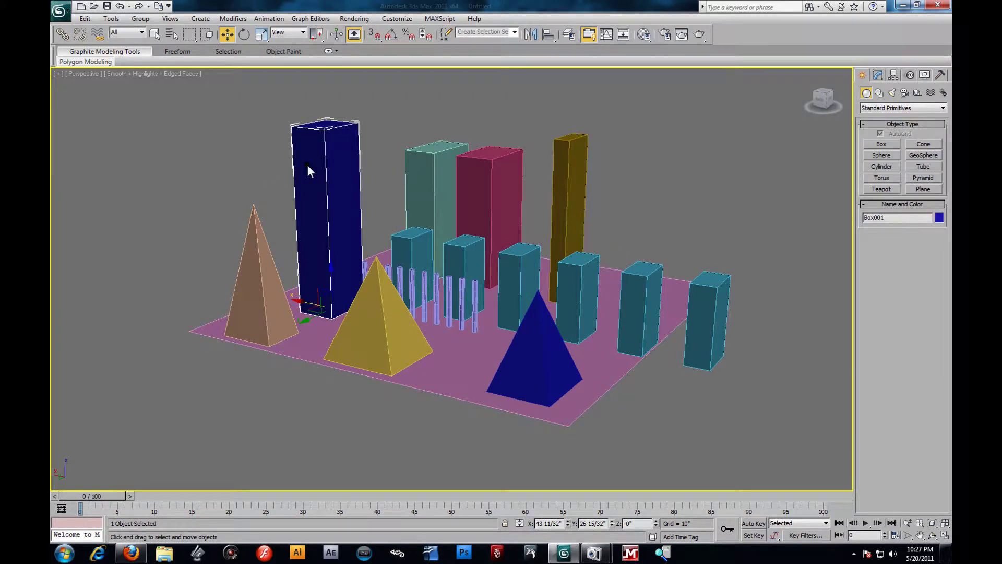
click(707, 184)
click(299, 153)
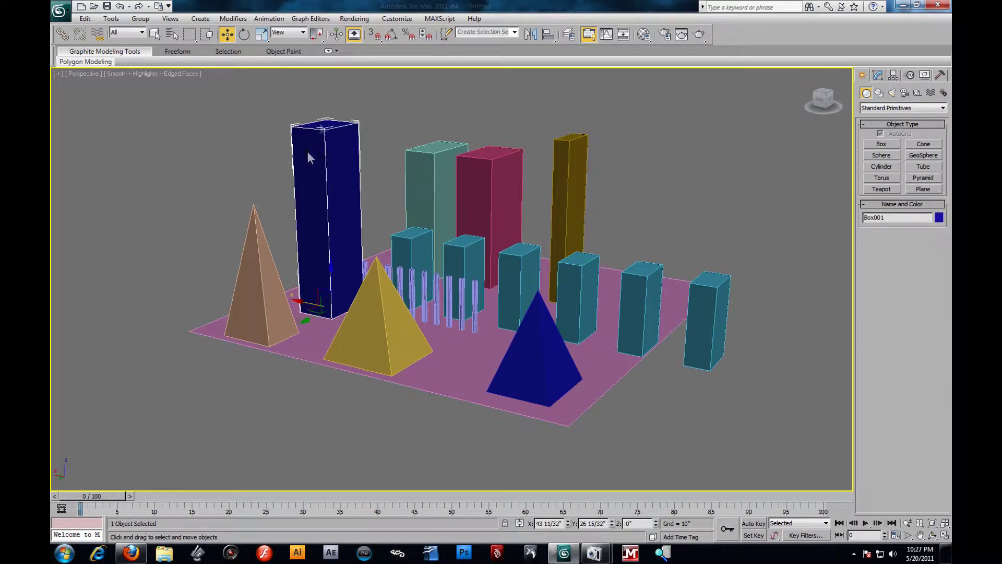
click(879, 74)
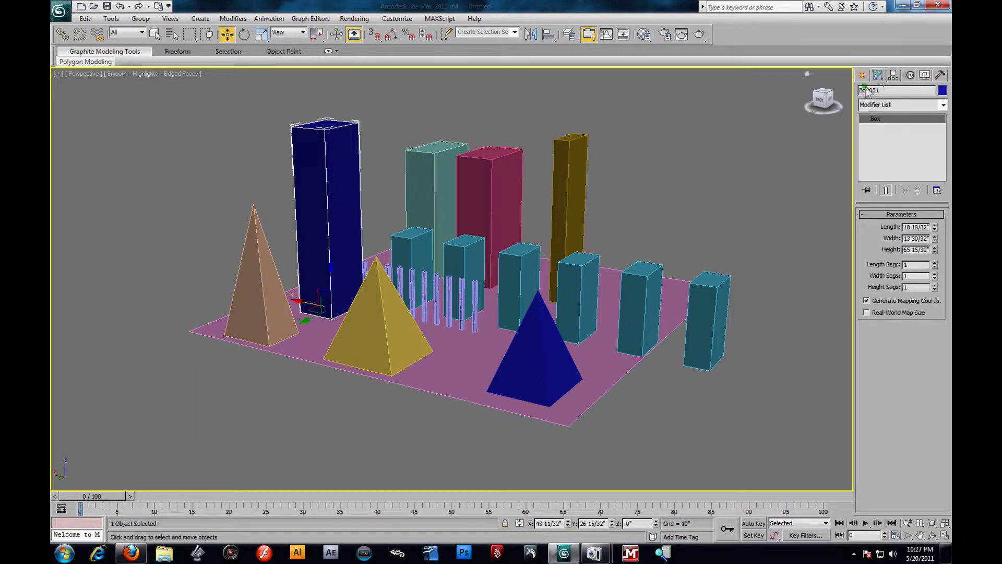
drag(889, 88, 848, 93)
drag(935, 230, 937, 268)
Set the tall blue box to 3 length segments, 4 width segments and 5 height segments
click(935, 262)
click(935, 262)
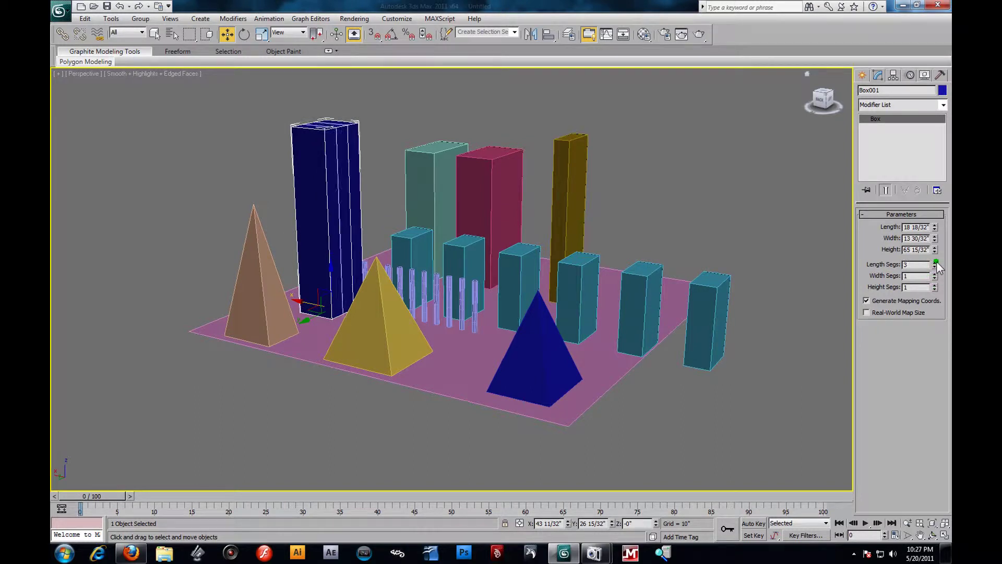
click(936, 273)
click(935, 273)
click(935, 273)
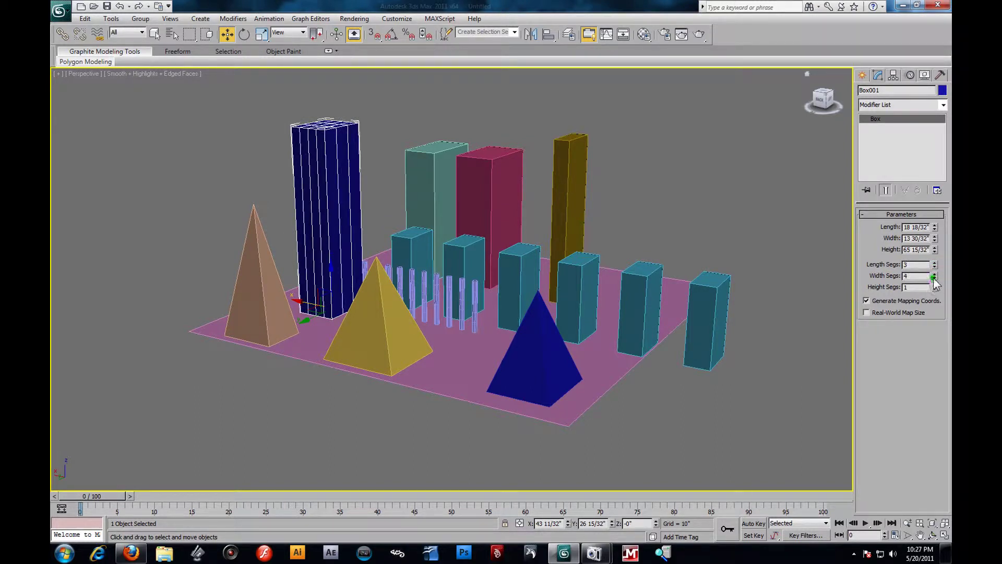
click(935, 284)
click(935, 285)
click(935, 285)
click(935, 285)
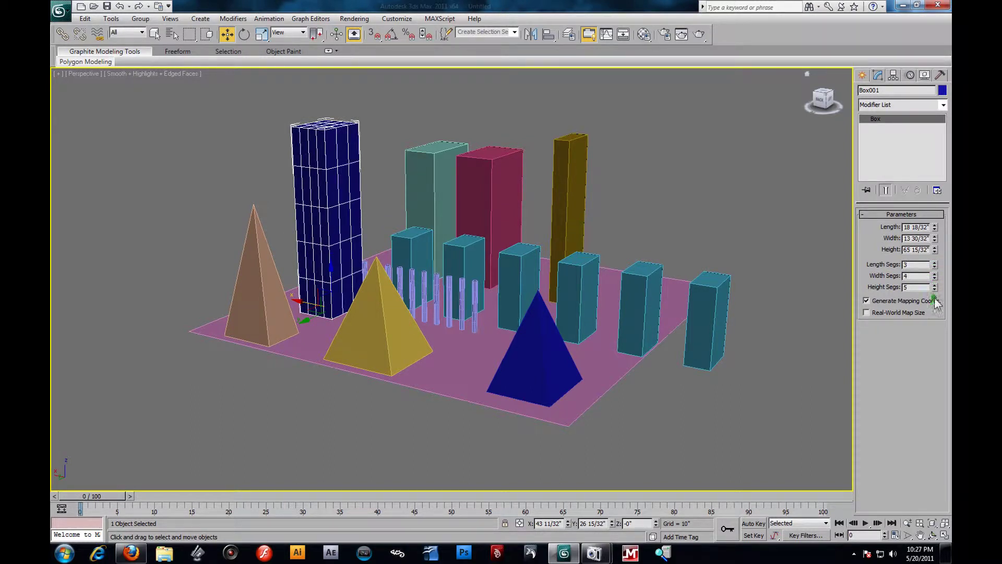
Reset the tall blue box's length, width and height segments to 1 each
click(935, 284)
click(935, 285)
right_click(936, 287)
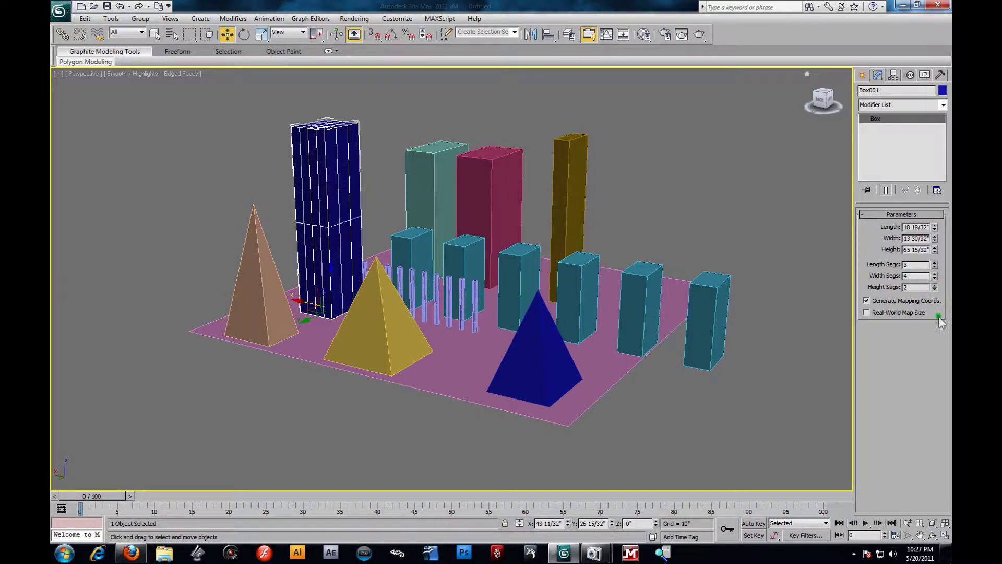
click(935, 274)
right_click(935, 276)
right_click(935, 264)
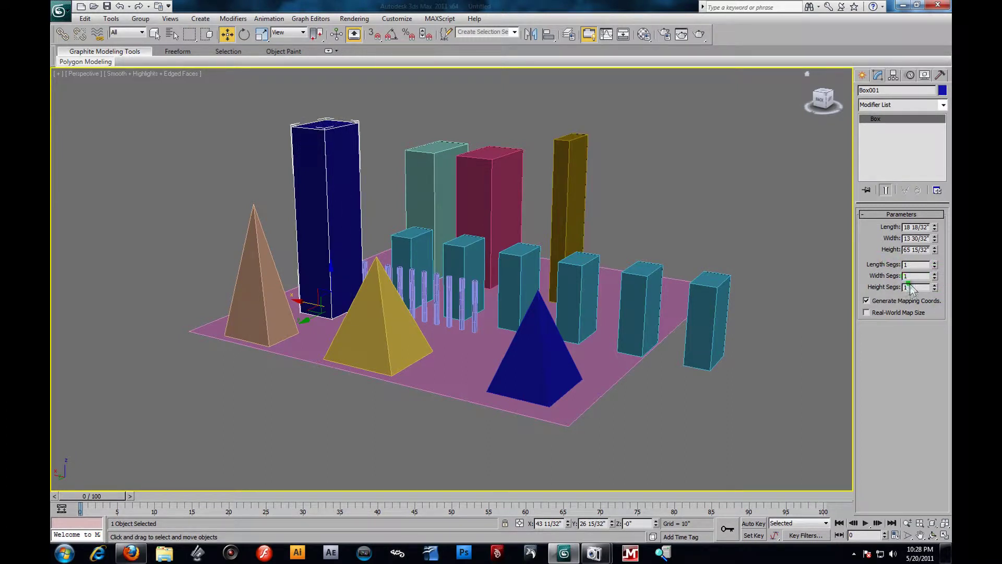
Rename the tall dark blue box as "Building 1" and deselect it
double_click(891, 91)
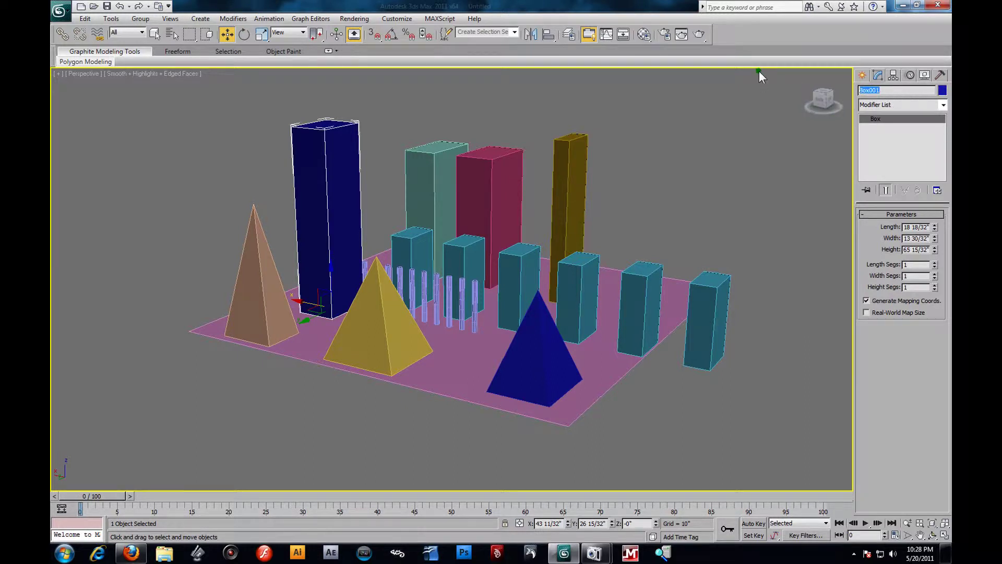
text(Bul)
key(BackSpace)
text(ilding 1)
click(340, 108)
click(412, 235)
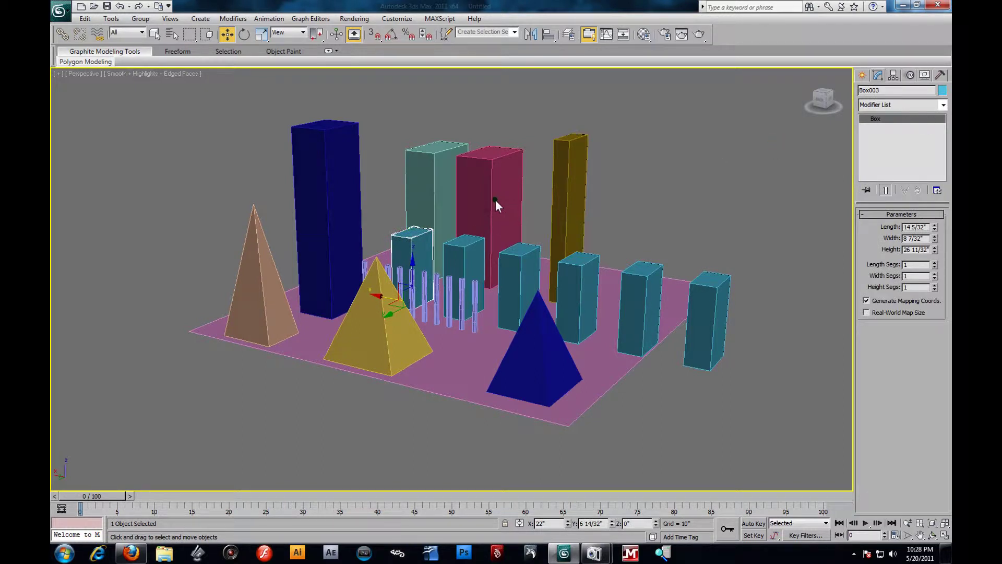
click(716, 208)
Clone Building 1 as five copies in a row along the X axis, about 21.5 inches apart, and reselect the original
click(315, 219)
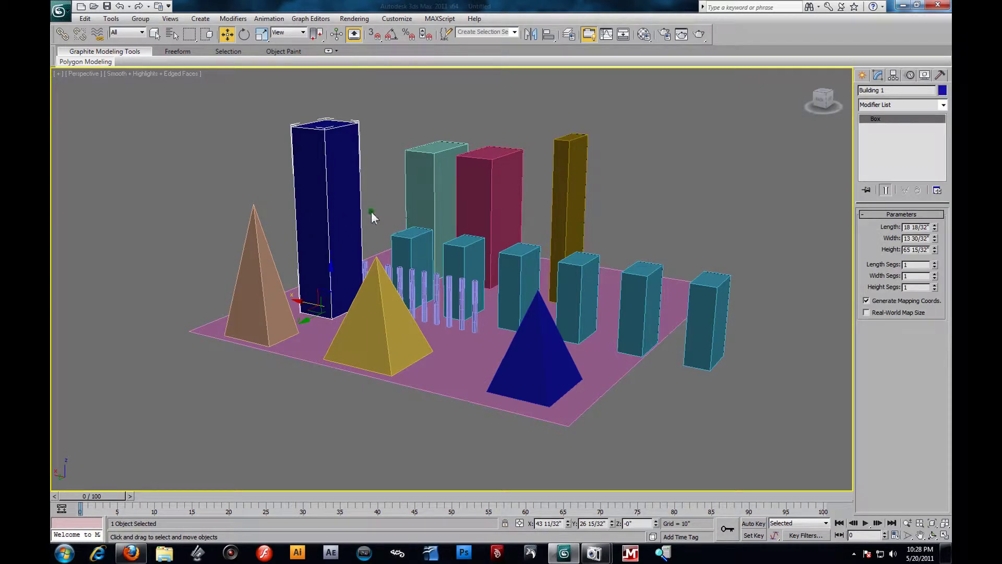
alt+middle_drag(372, 216, 496, 231)
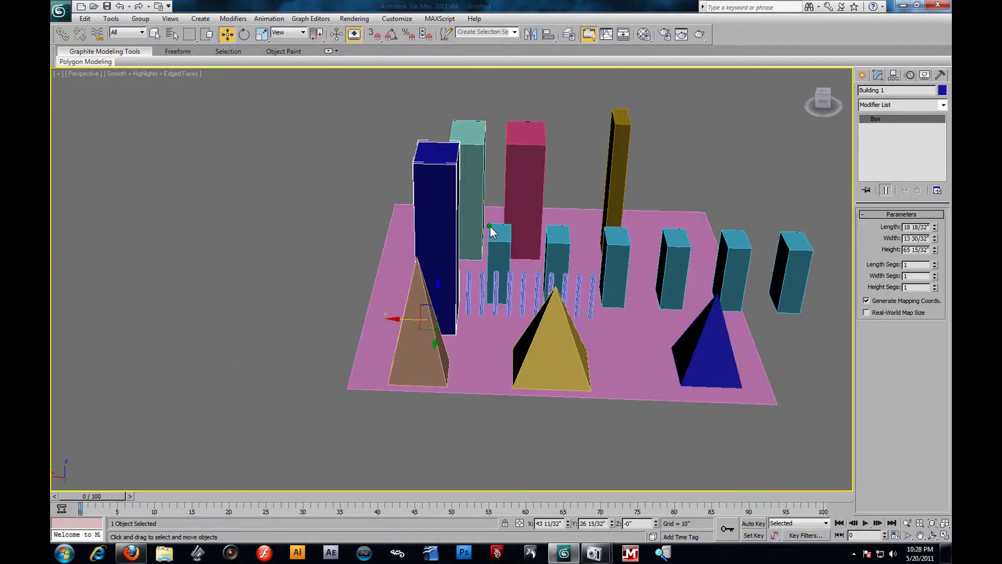
shift+drag(408, 318, 351, 315)
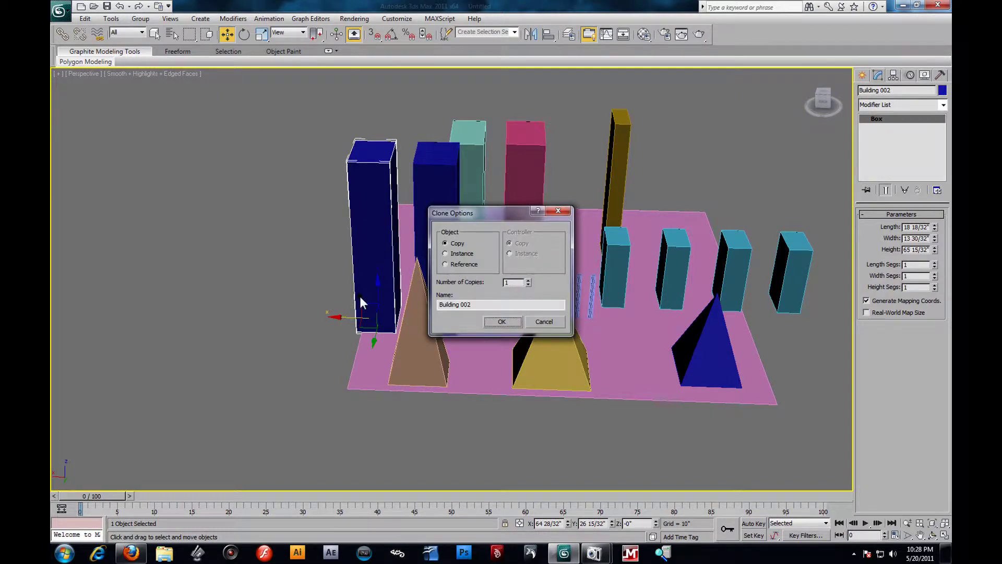
drag(506, 212, 267, 130)
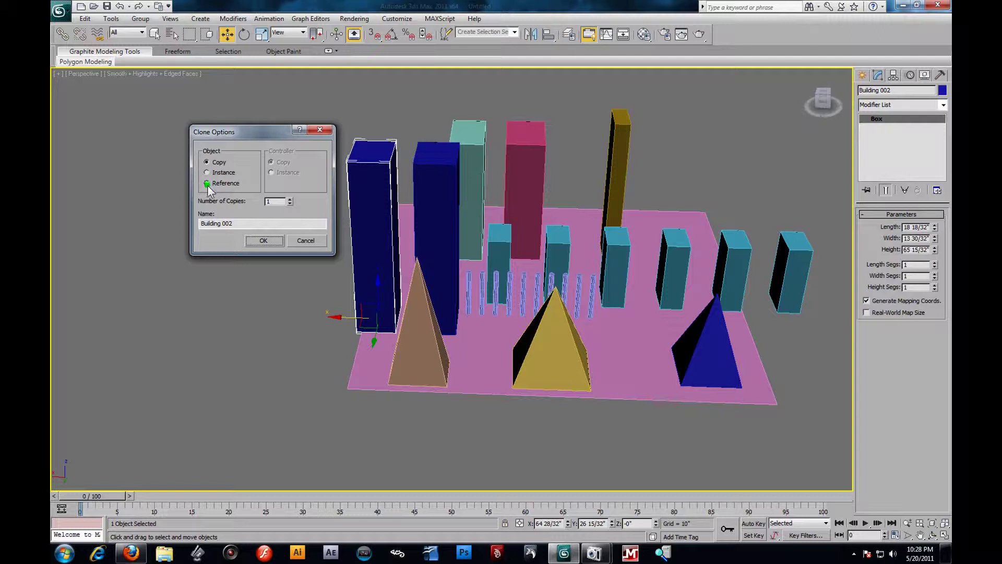
click(290, 199)
click(290, 199)
click(290, 199)
click(274, 240)
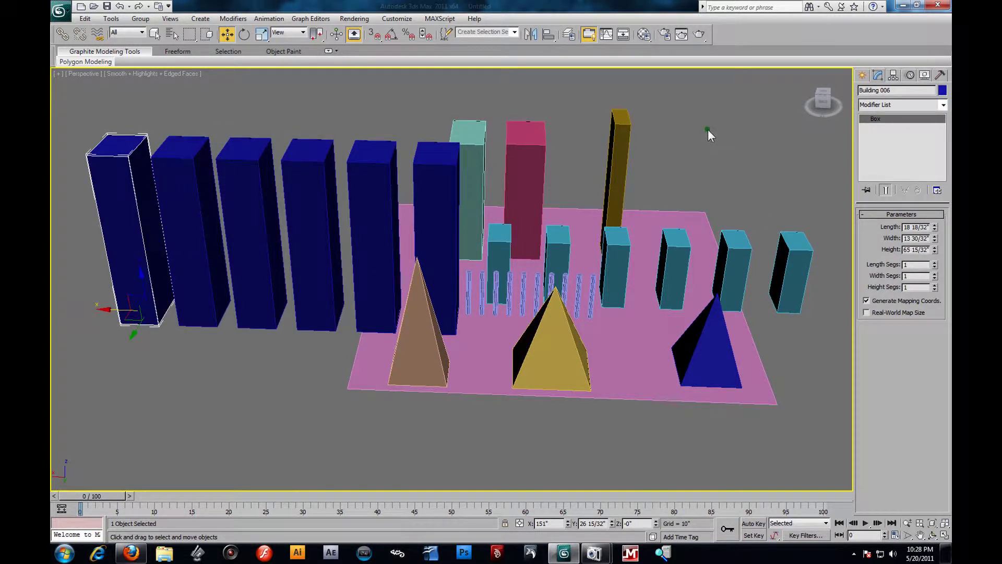
click(724, 163)
click(441, 184)
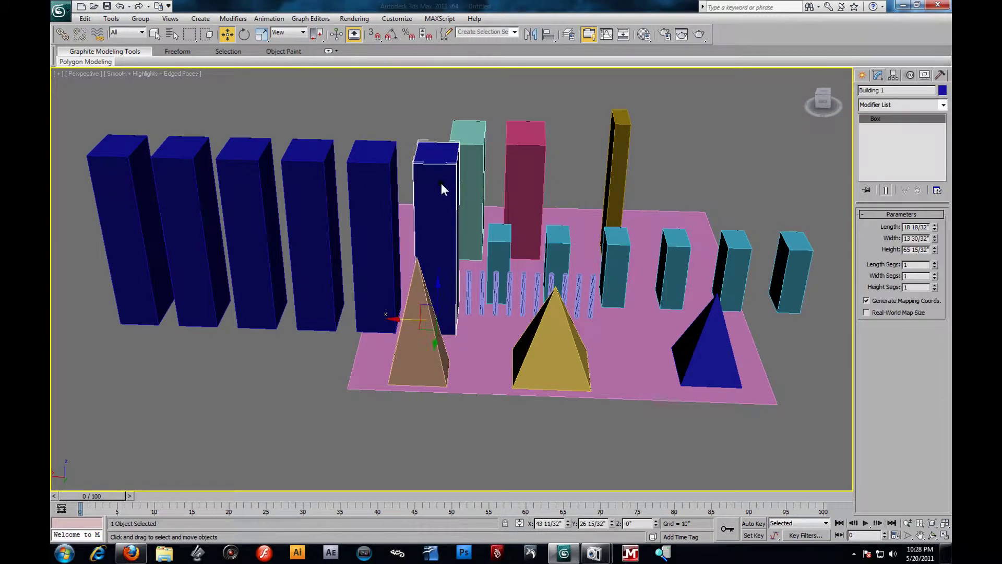
Select each cloned dark blue building in the row, finishing with the original, to check its name
click(362, 187)
click(314, 186)
click(251, 177)
click(175, 162)
click(130, 163)
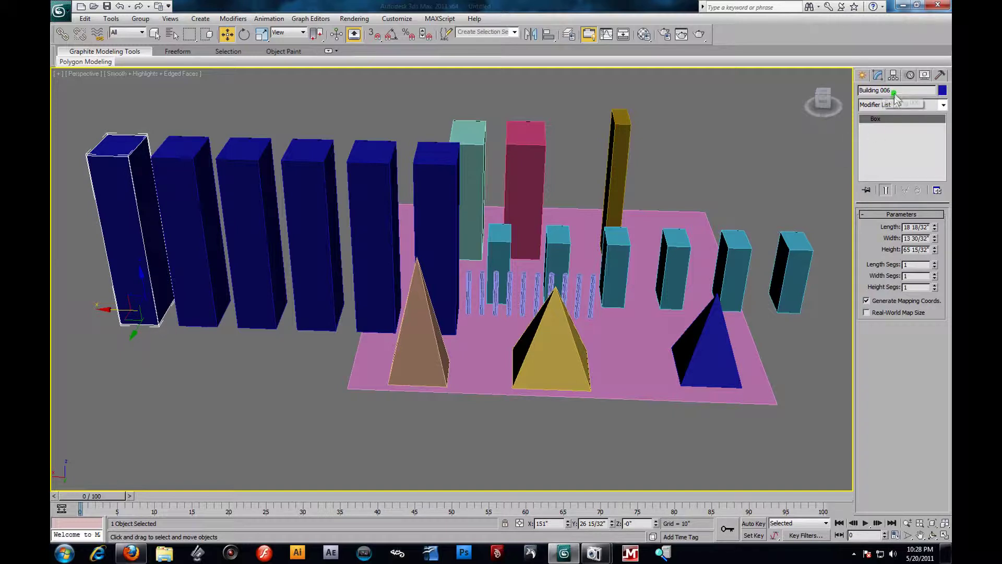
click(449, 179)
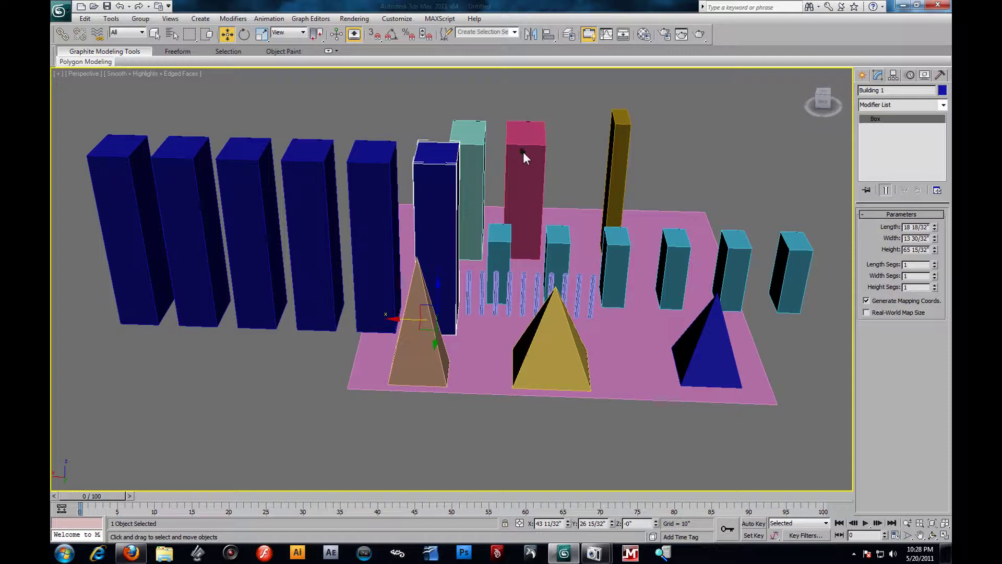
Undo the cloning of Building 1 so only the original dark blue box is left
key(ctrl+z)
key(ctrl+z)
key(ctrl+z)
key(ctrl+z)
key(ctrl+z)
key(ctrl+z)
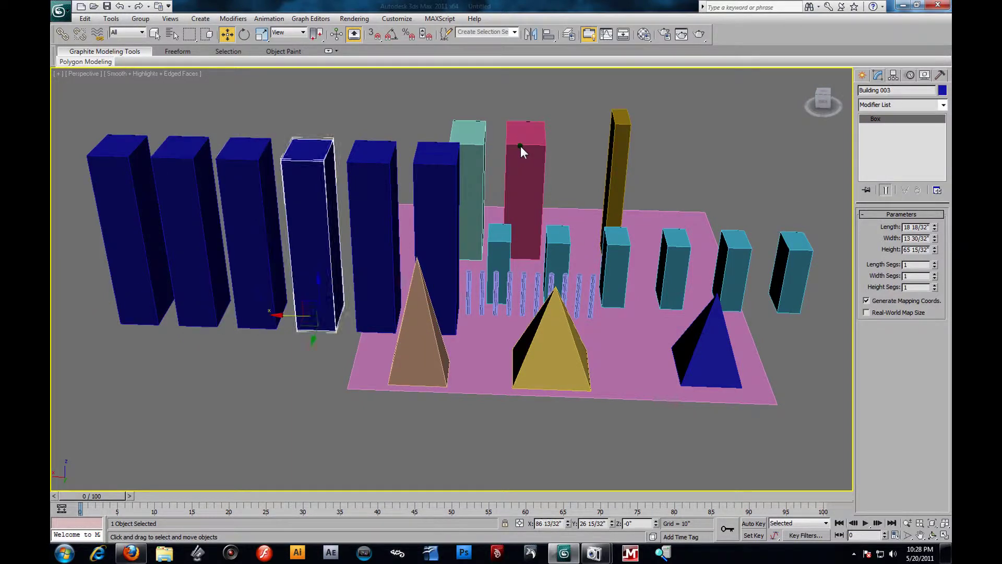
key(ctrl+z)
key(ctrl+z)
key(ctrl+z)
key(ctrl+z)
key(ctrl+z)
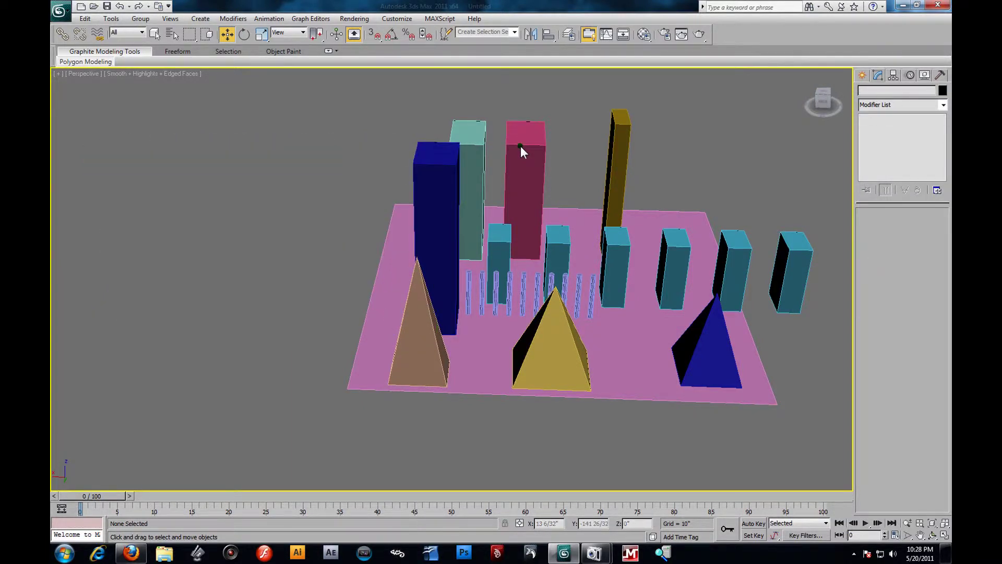
Rename the tall dark blue box as "Building 001" and clone it as six copies along the X axis, about 20 inches apart
click(416, 192)
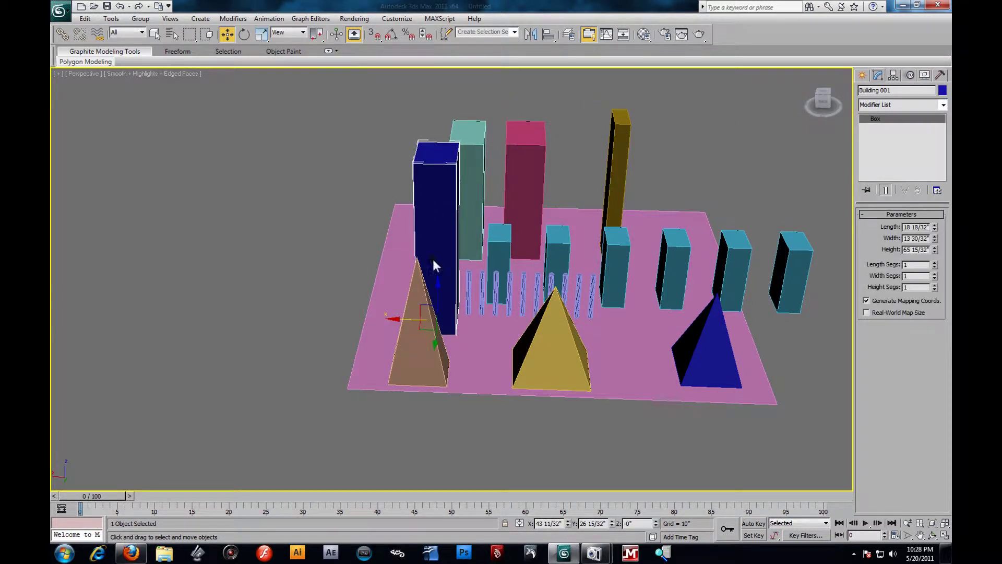
shift+drag(408, 321, 351, 318)
click(527, 280)
click(528, 281)
click(501, 321)
click(703, 123)
Examine how the copies of Building 001 are numbered by selecting the boxes along the row
click(430, 179)
click(384, 180)
click(296, 180)
click(251, 170)
click(202, 161)
click(147, 159)
click(101, 158)
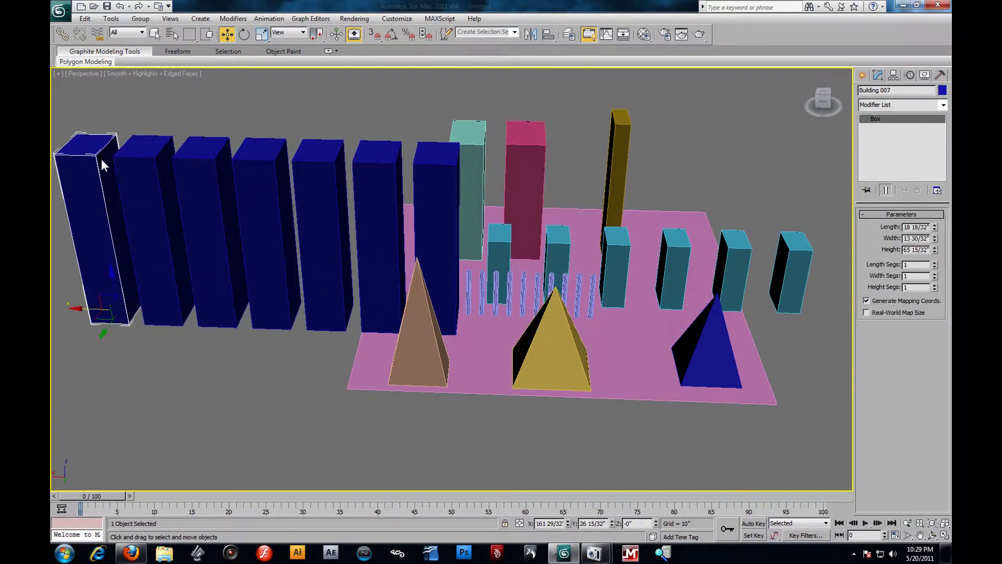
Undo the cloning of Building 001, removing the six copies
key(ctrl+z)
key(ctrl+z)
key(ctrl+z)
key(ctrl+z)
key(ctrl+z)
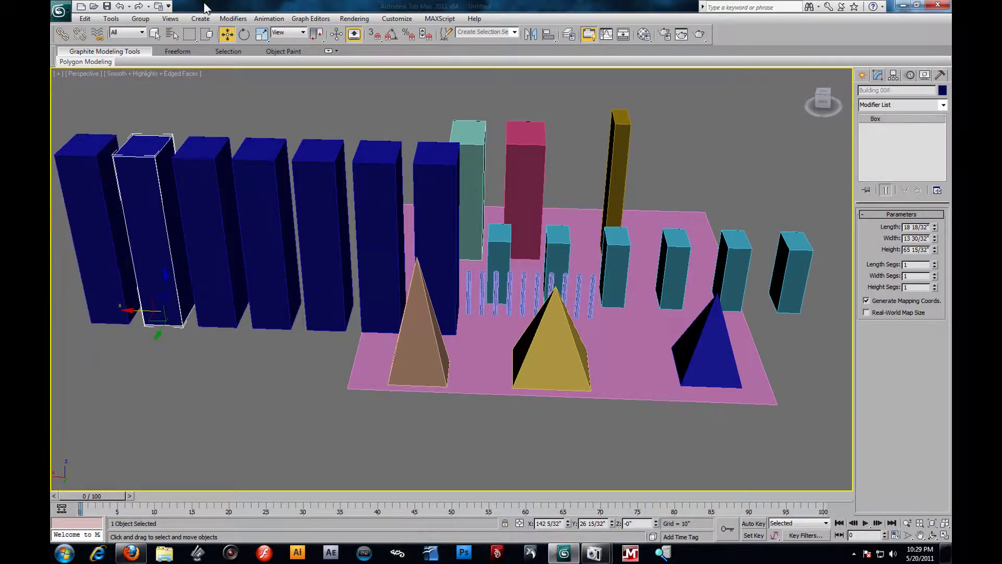
key(ctrl+z)
key(ctrl+z)
key(ctrl+z)
key(ctrl+z)
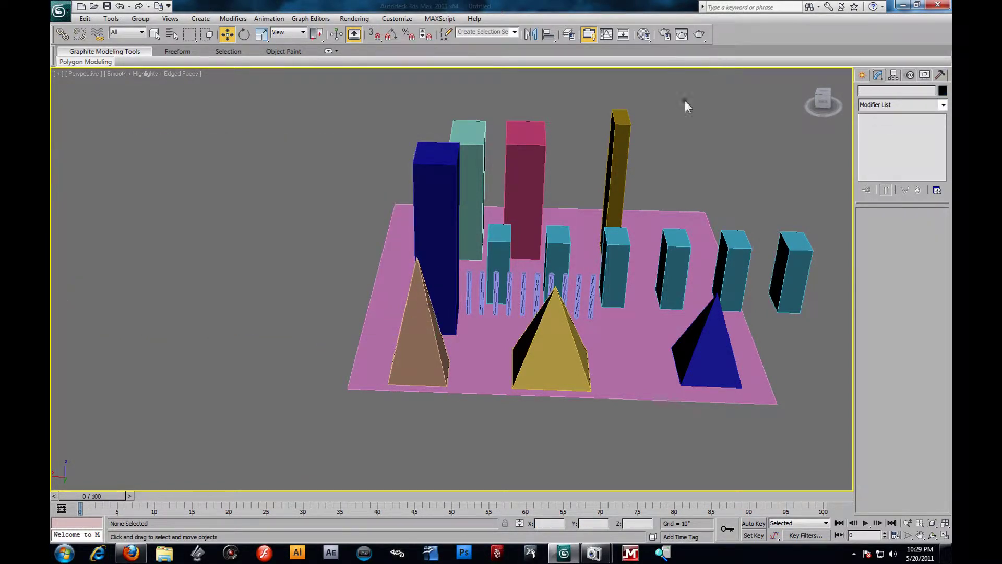
Check the name of one small teal box and rename the tall gold box as "Building 2"
click(678, 255)
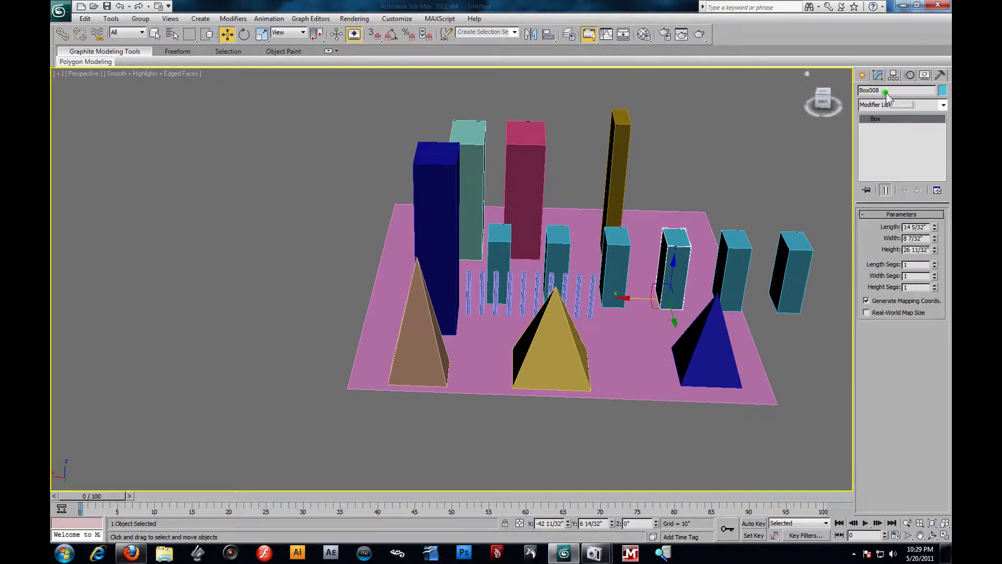
click(602, 138)
click(622, 141)
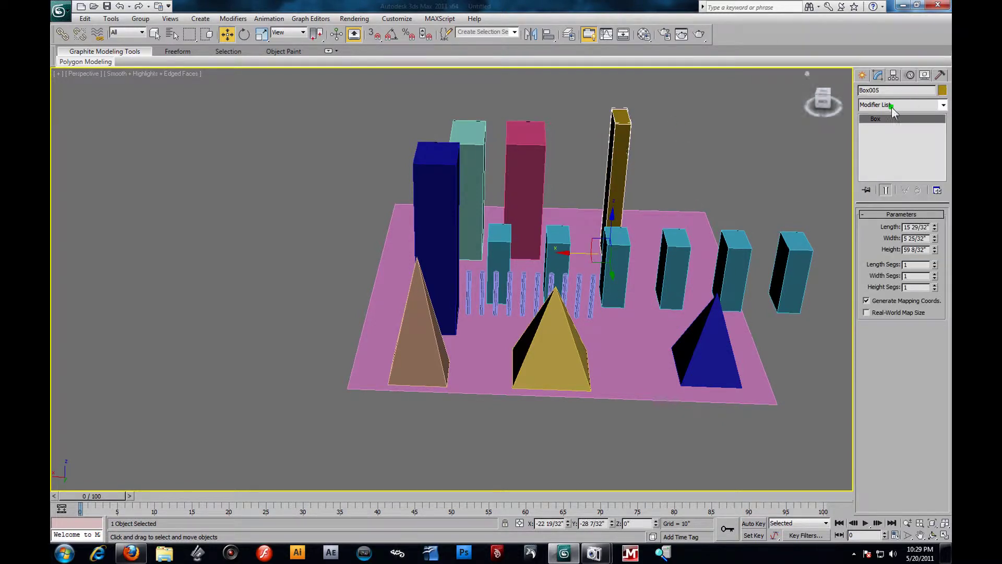
drag(886, 89, 725, 83)
key(BackSpace)
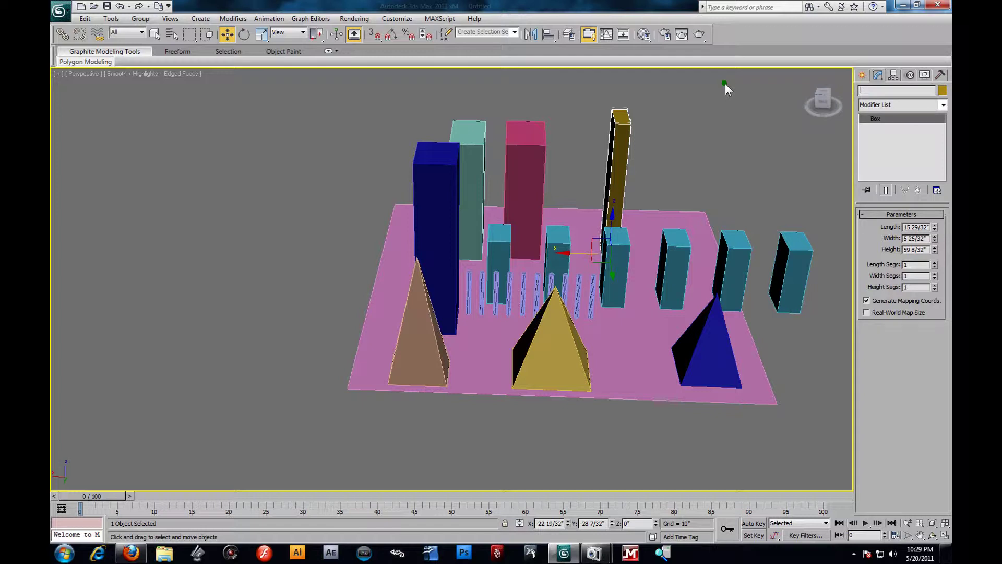
text(Building 2)
Rename the dark blue pyramid as "Luxor Pyramid" and compare its name with the yellow pyramid's
click(701, 361)
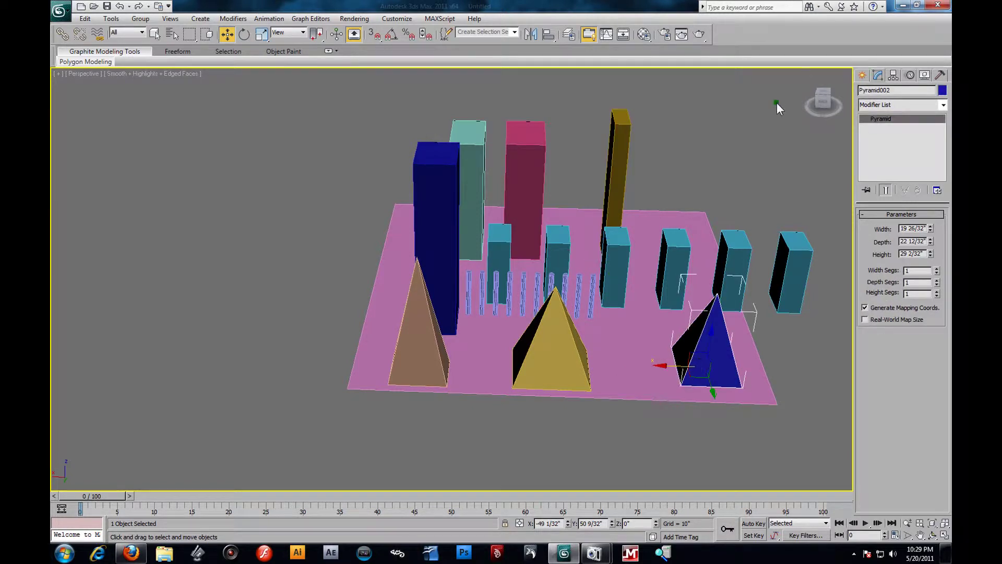
drag(898, 90, 690, 81)
key(BackSpace)
click(555, 358)
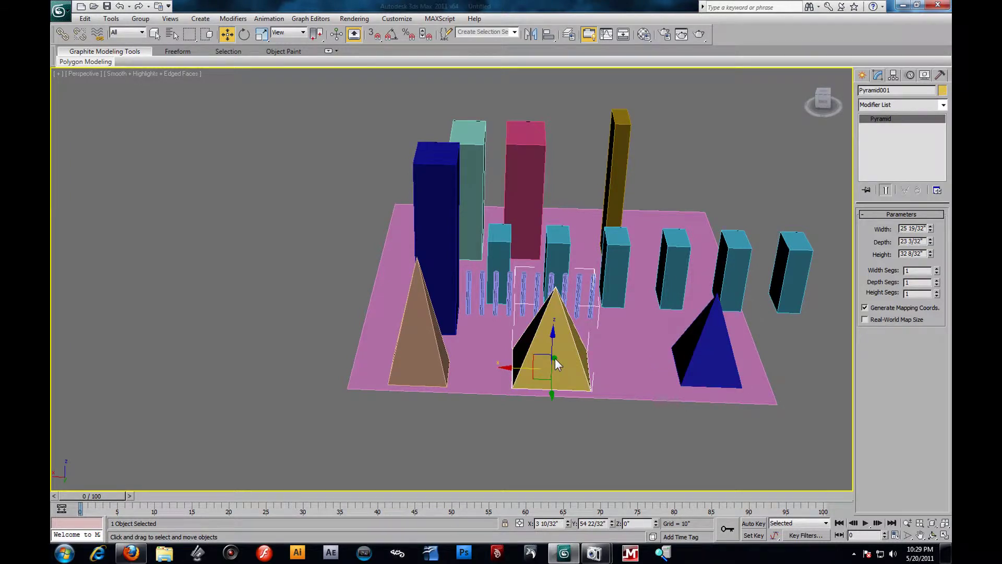
click(722, 354)
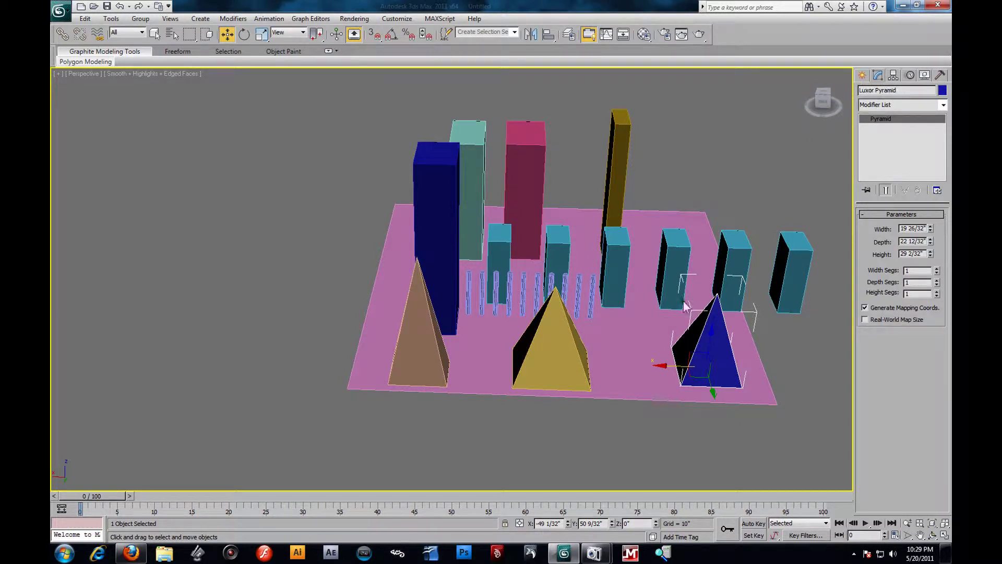
click(544, 360)
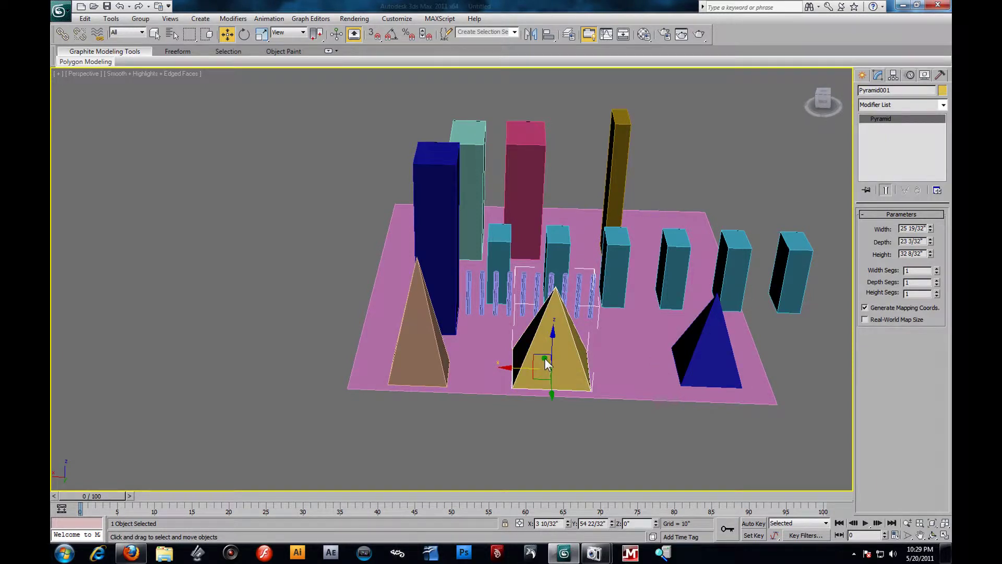
click(710, 357)
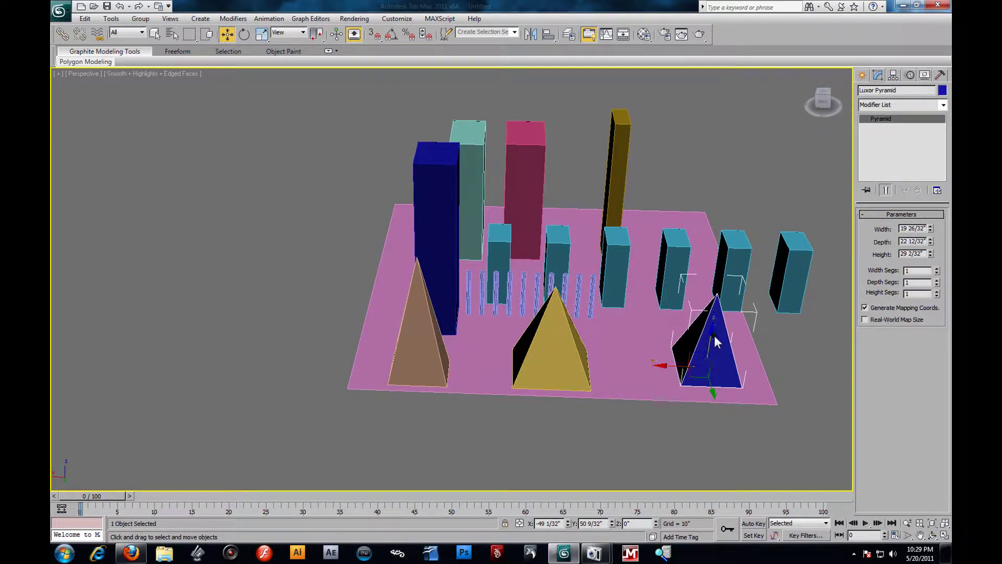
click(793, 367)
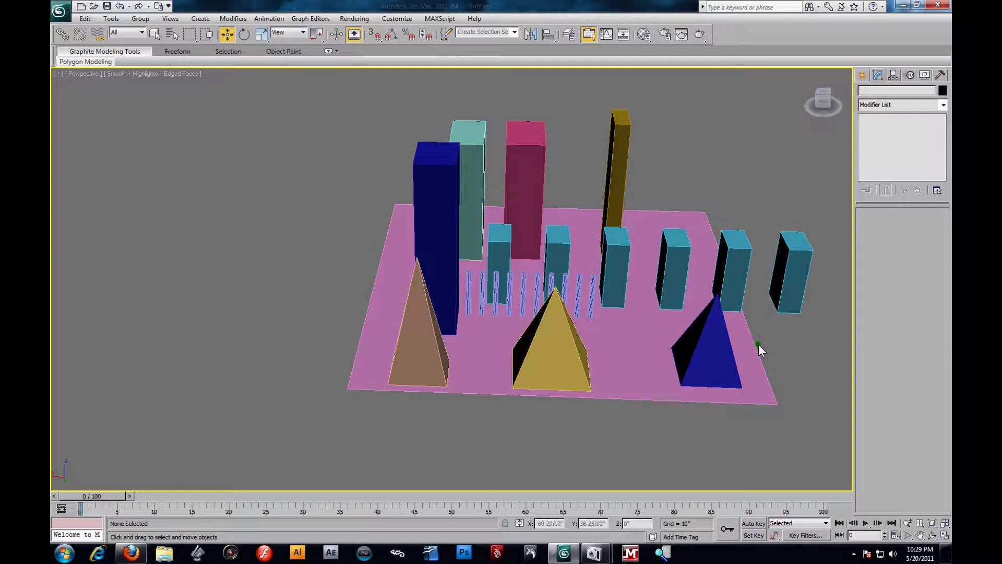
Unhide all hidden objects in the scene
alt+middle_drag(741, 371, 543, 309)
scroll(719, 339, down, 3)
scroll(593, 317, up, 4)
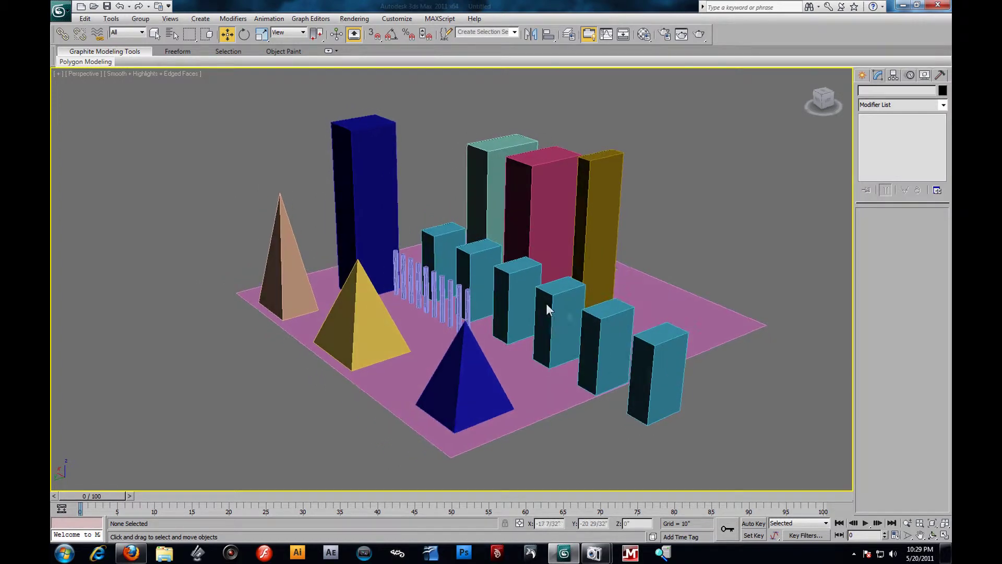
right_click(657, 134)
click(687, 93)
alt+middle_drag(440, 219, 450, 211)
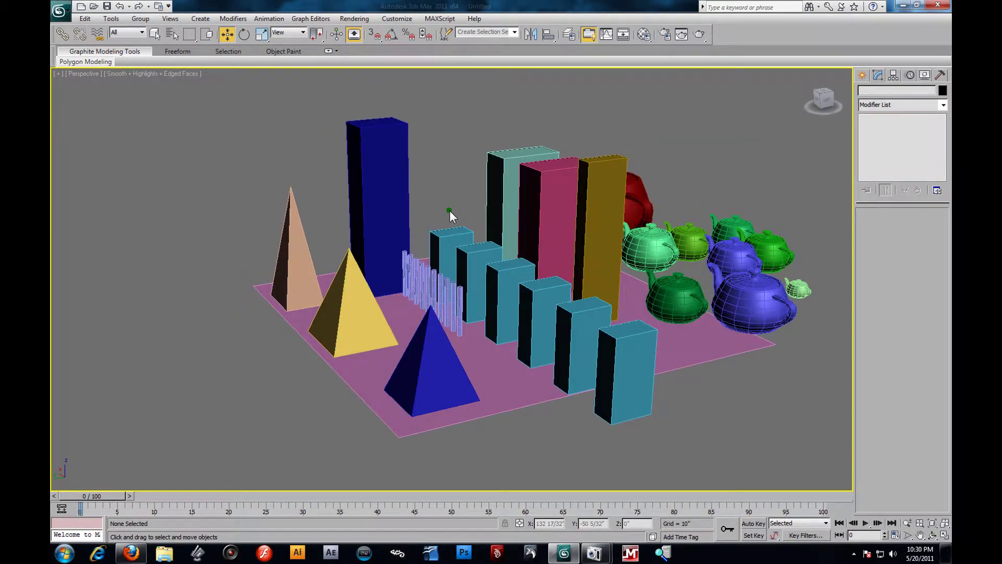
alt+middle_drag(510, 232, 246, 148)
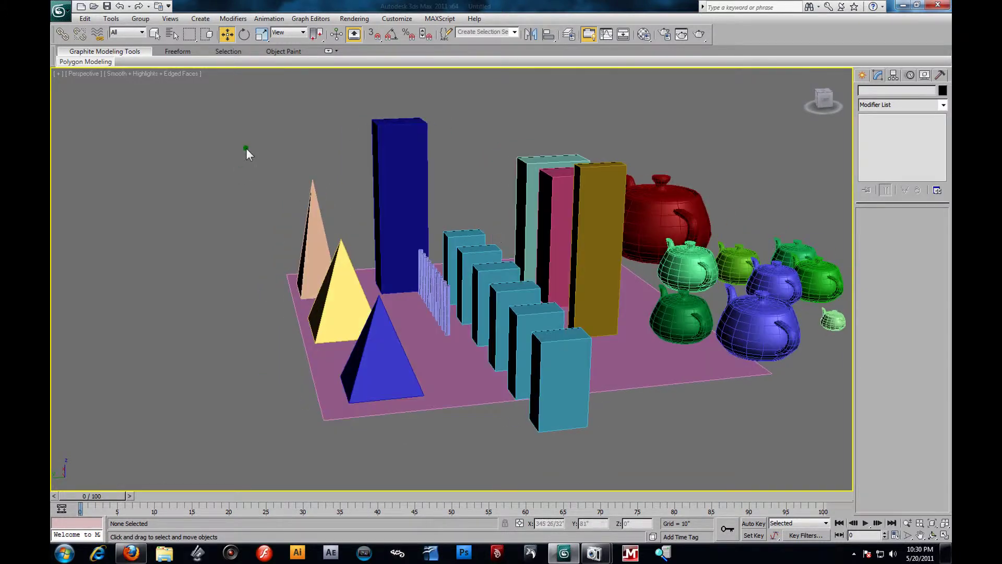
Select the objects of the "Tea pots" and "Buildings" named selection sets together
click(515, 32)
click(481, 70)
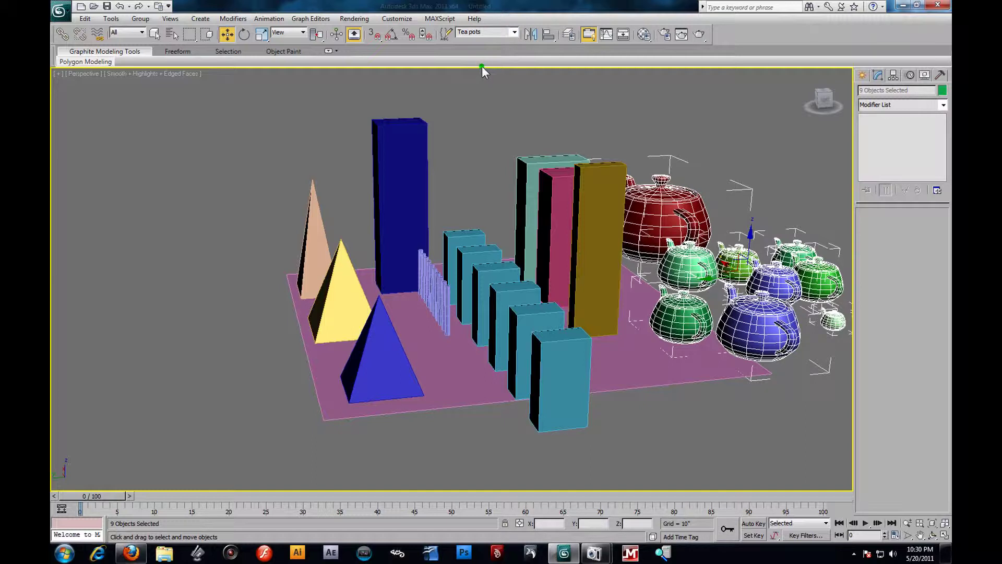
click(515, 32)
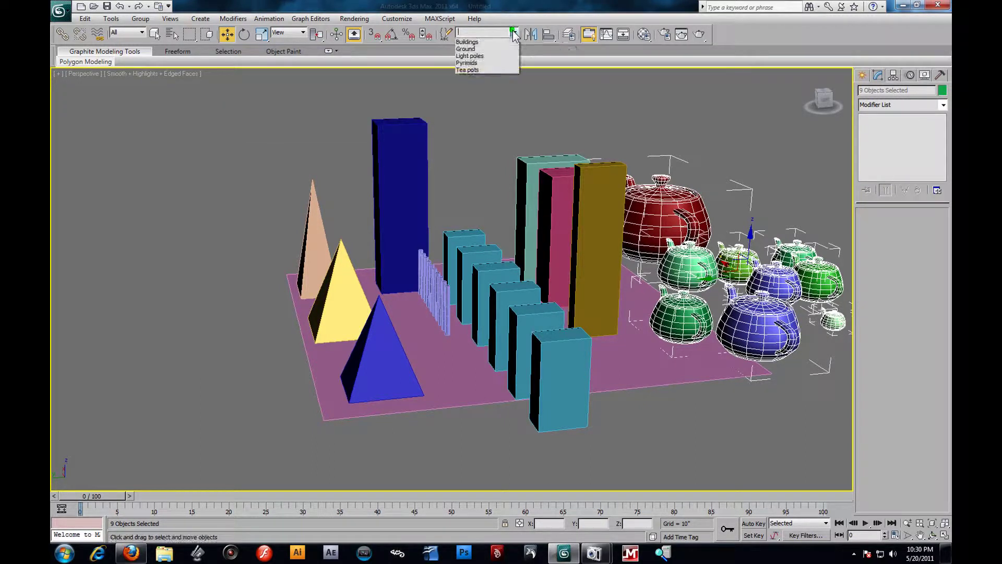
click(485, 42)
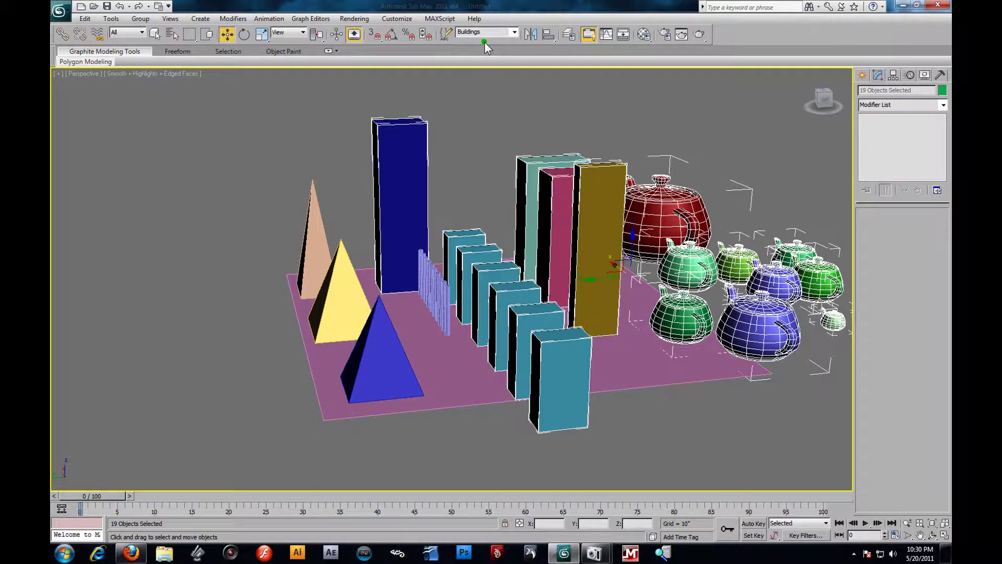
Hide every object except the selected buildings and teapots
right_click(541, 346)
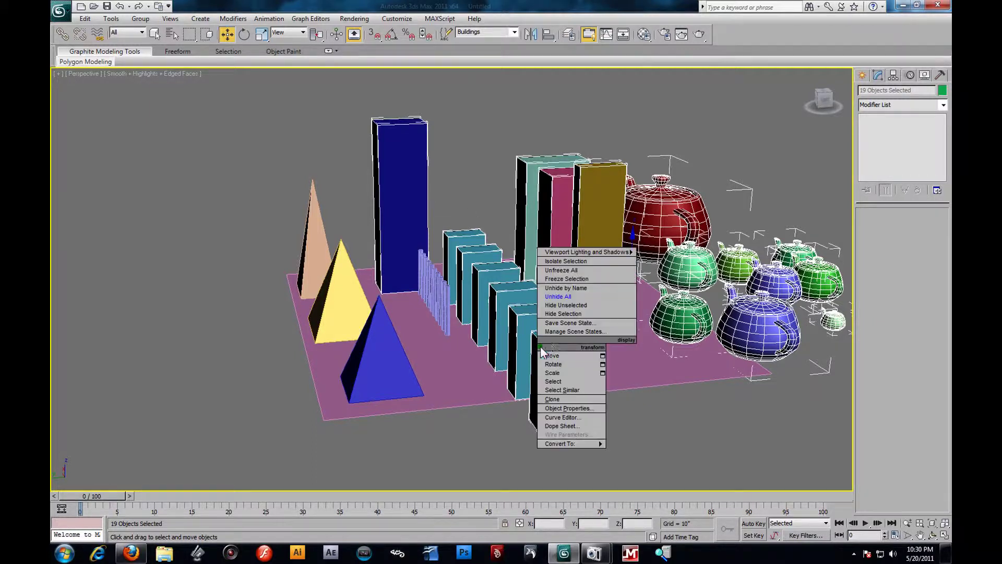
click(574, 306)
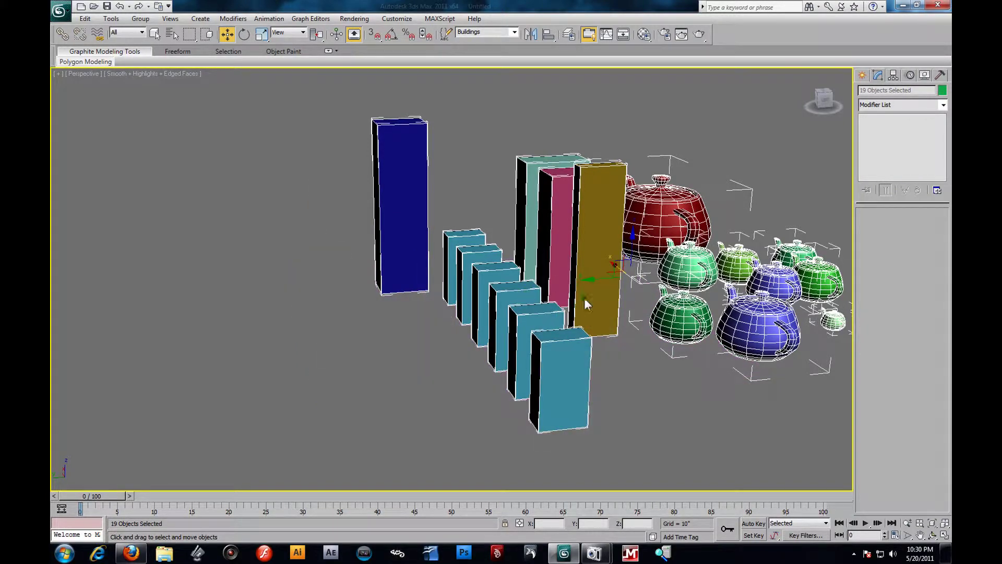
key(z)
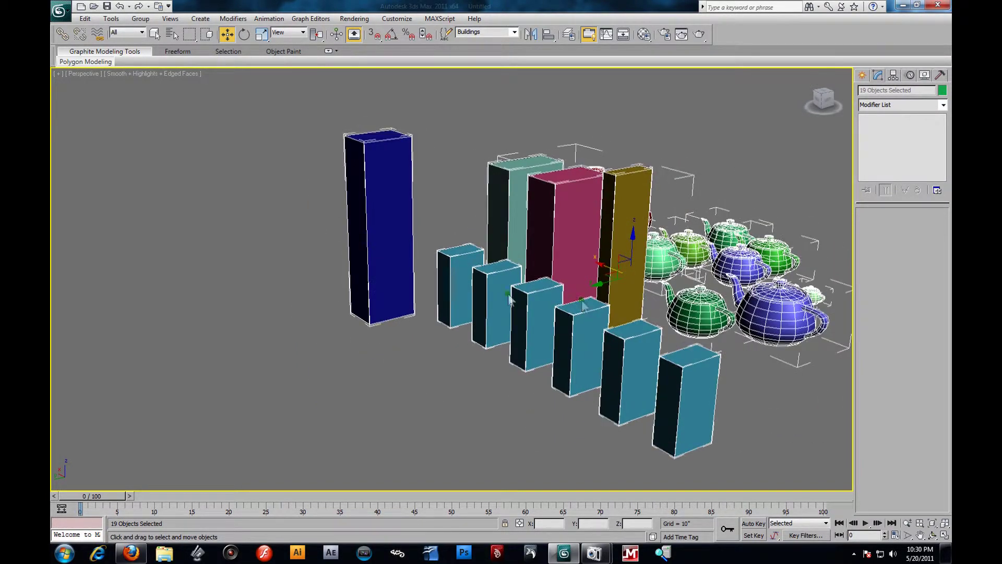
scroll(227, 220, down, 3)
Select all the visible buildings and teapots and group them as "Group 1"
click(253, 136)
drag(253, 136, 768, 467)
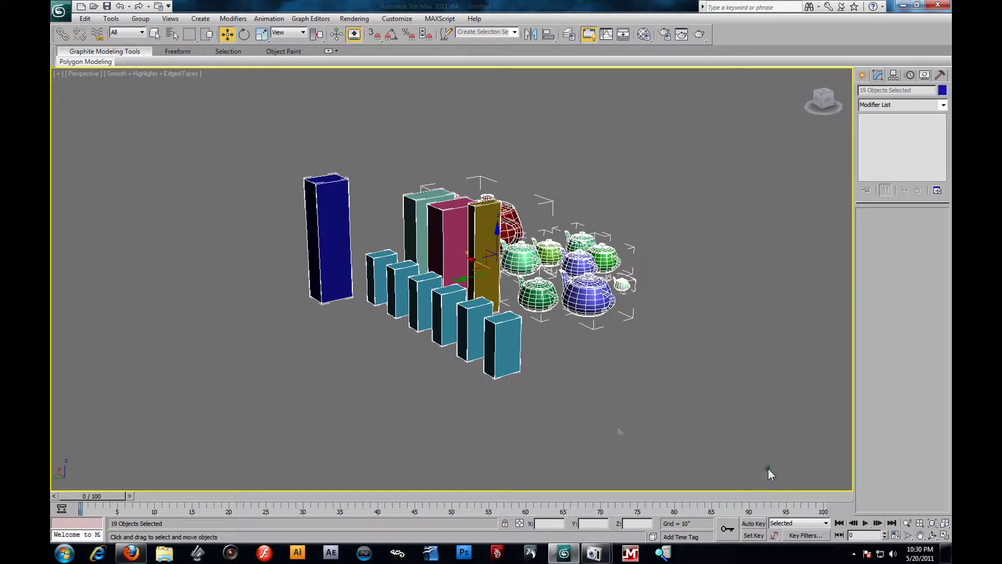
click(156, 34)
click(156, 30)
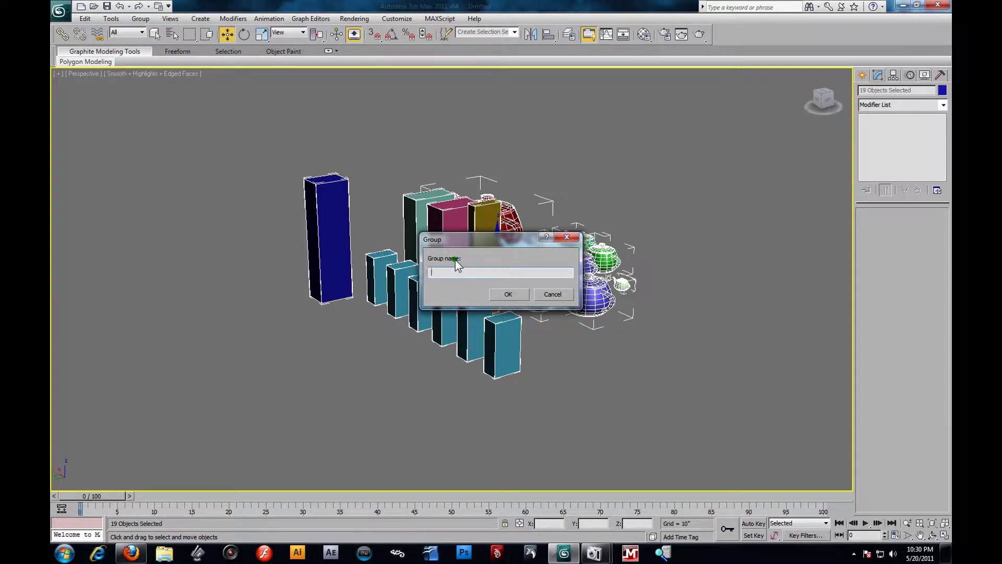
text(Group 1)
key(Return)
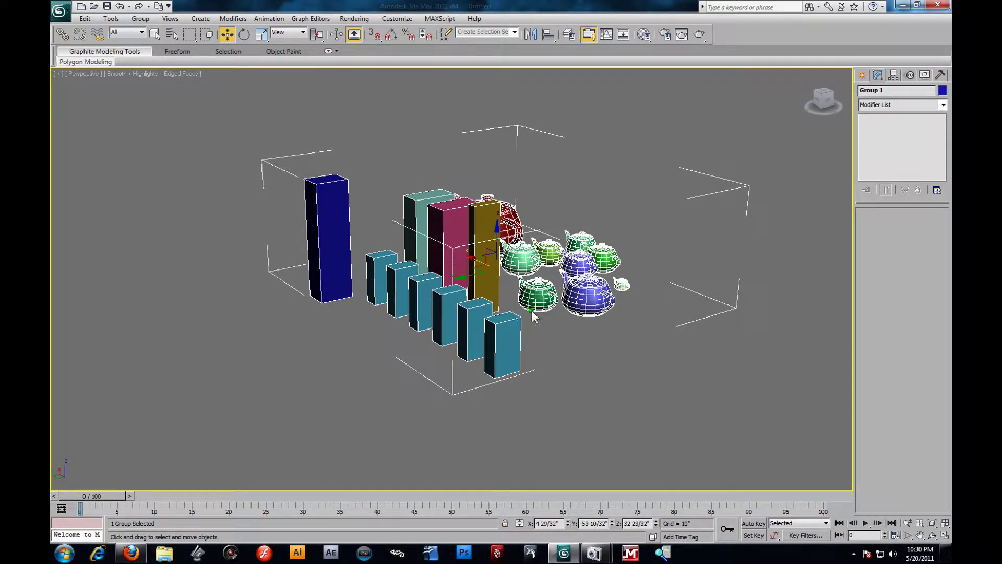
mouse_move(470, 279)
mouse_down()
mouse_move(324, 300)
mouse_move(488, 276)
mouse_up()
right_click(488, 276)
alt+middle_drag(522, 321, 494, 206)
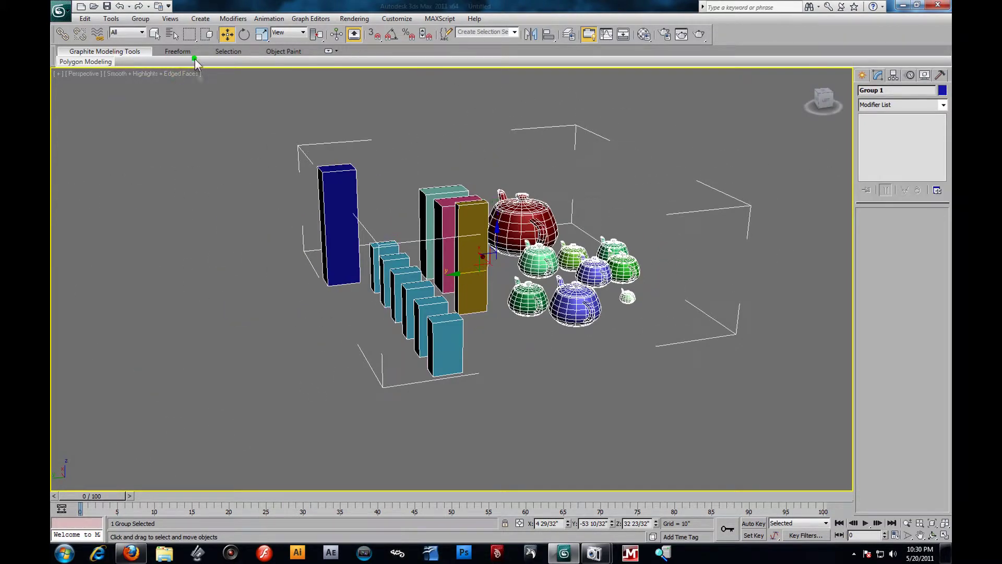
Reselect Group 1 and explode it into its individual objects
click(261, 164)
click(354, 232)
click(140, 21)
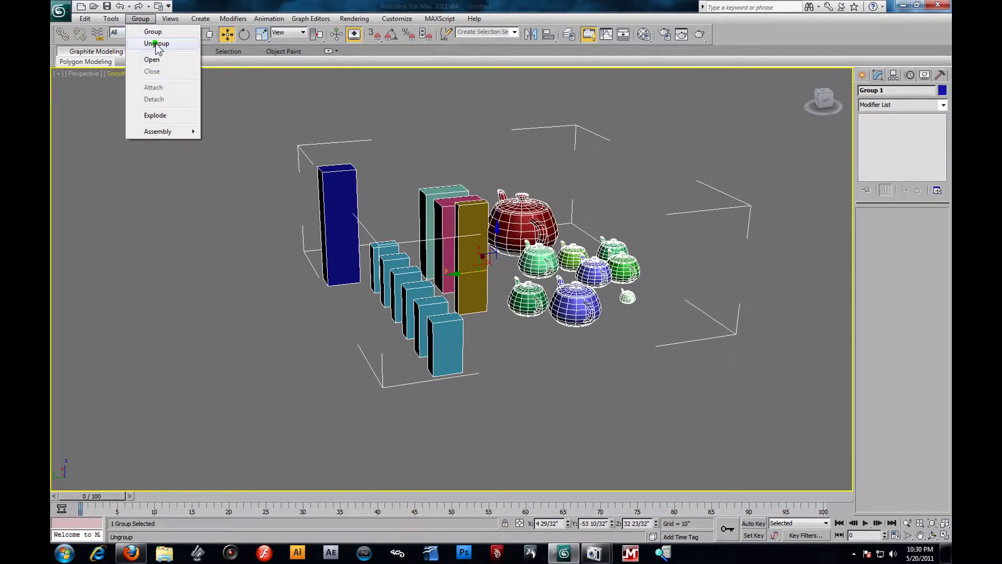
click(163, 115)
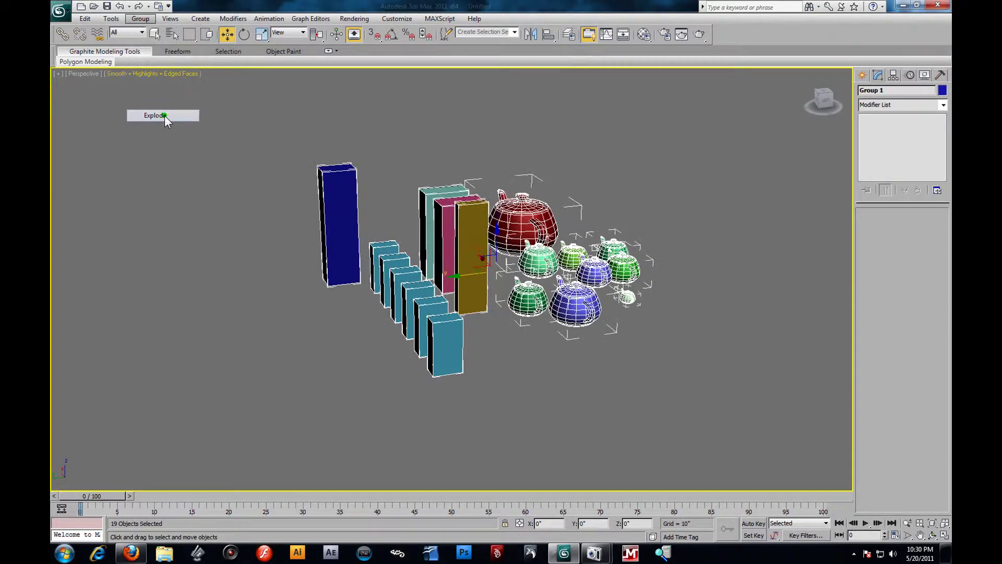
Select all the visible buildings and teapots again and group them under the default name Group001
click(691, 334)
drag(223, 101, 690, 403)
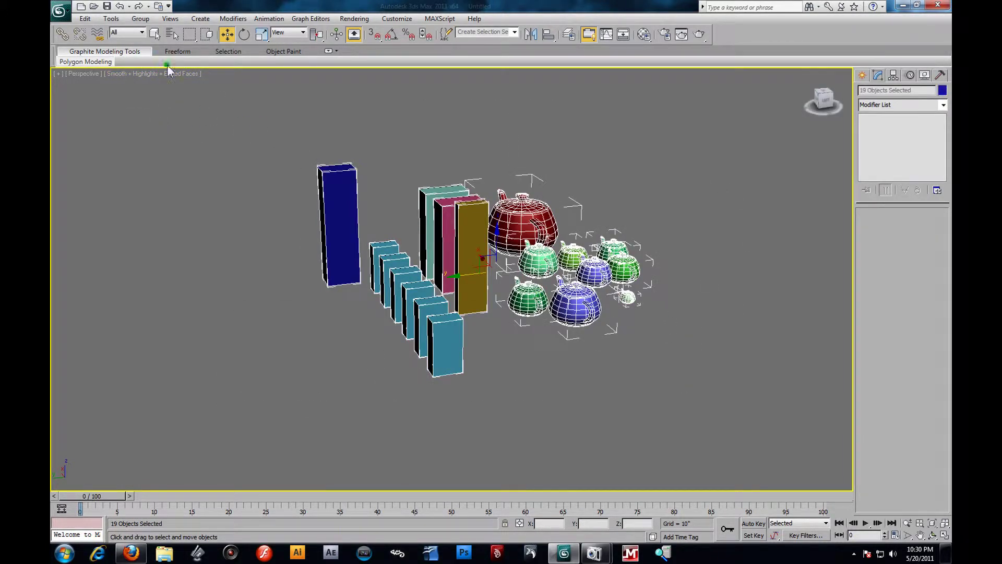
click(140, 18)
click(153, 33)
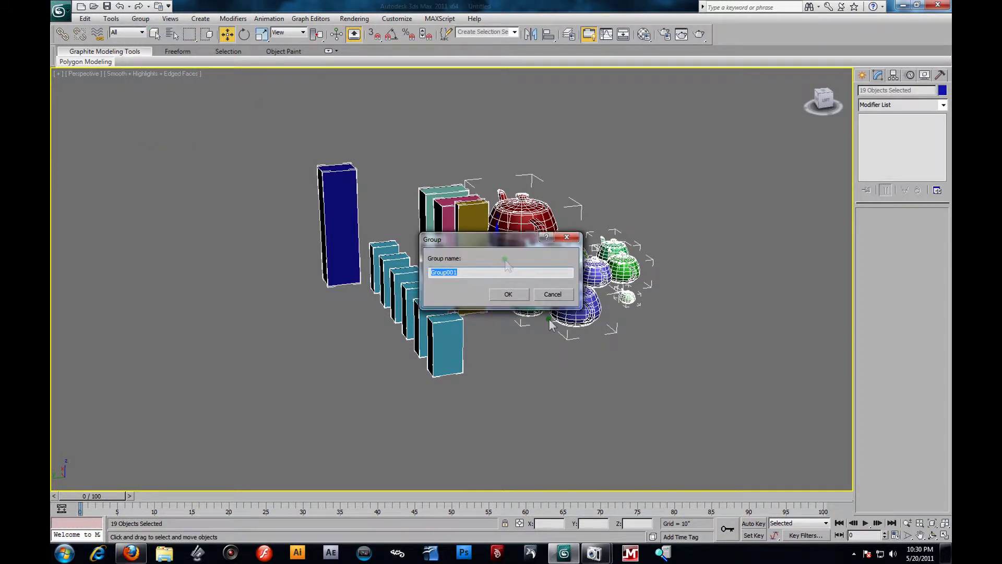
click(510, 293)
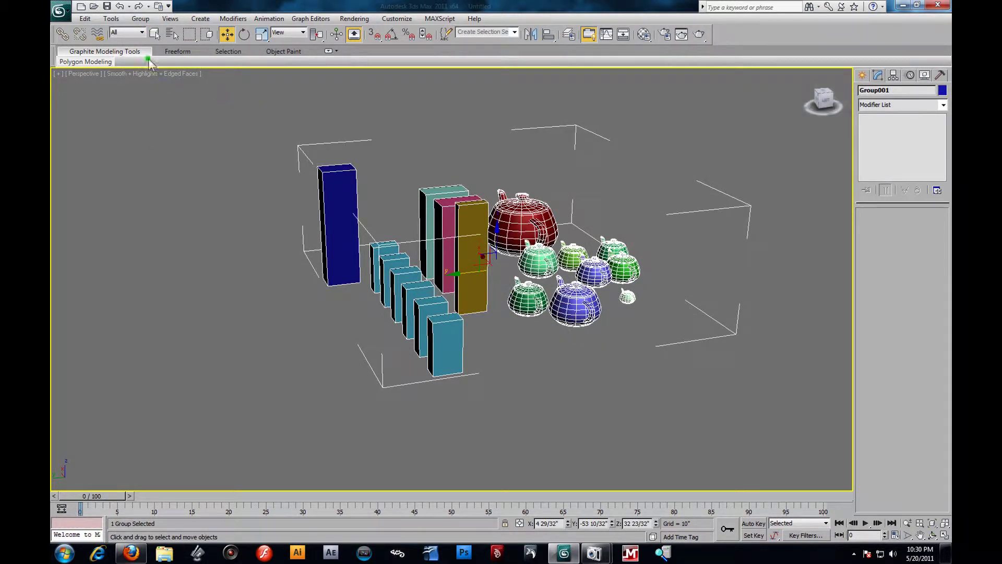
Clear the selection and draw a tall box about 31 by 35.5 inches and 84 inches high beside the group, near the dark blue building
click(140, 19)
click(262, 160)
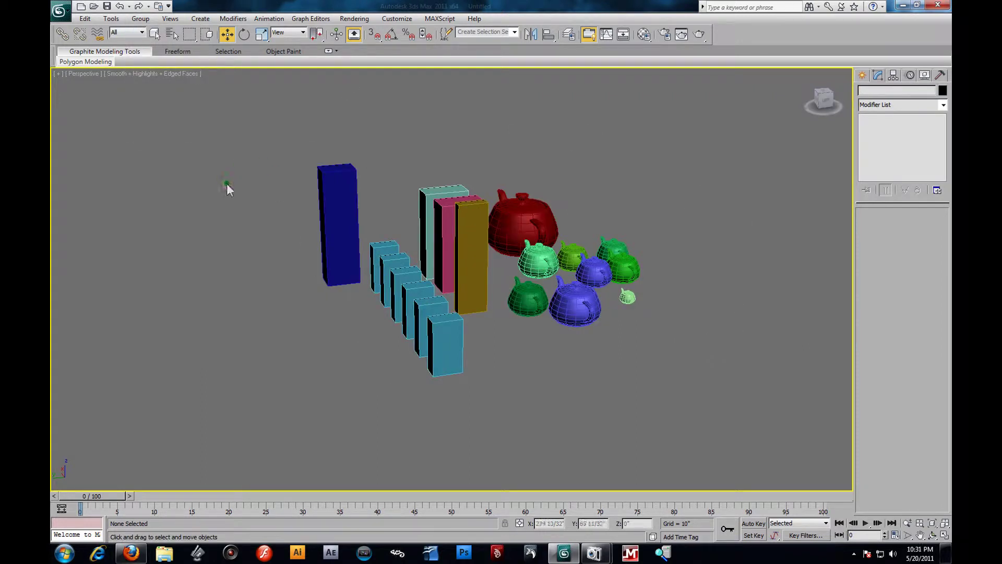
click(862, 76)
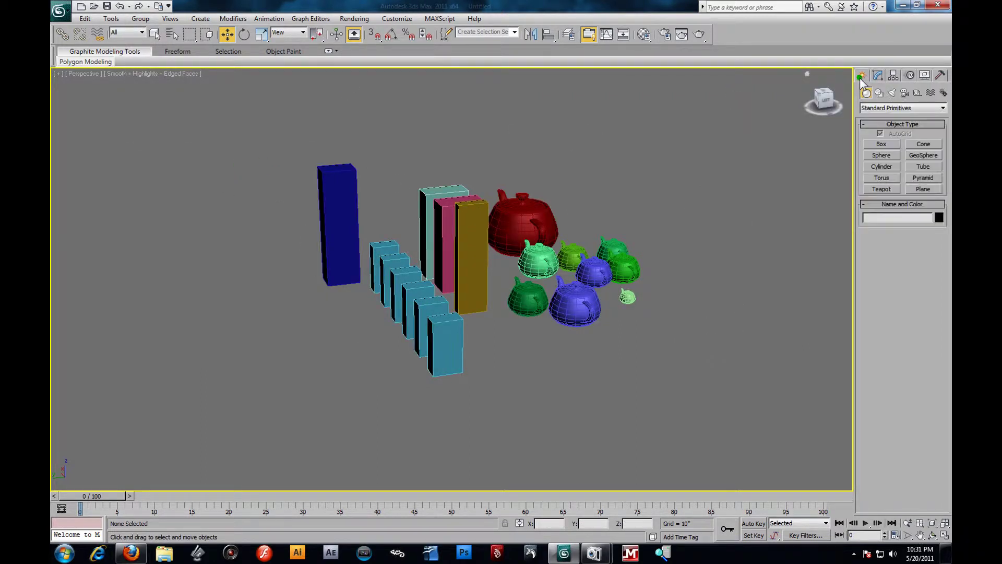
click(882, 144)
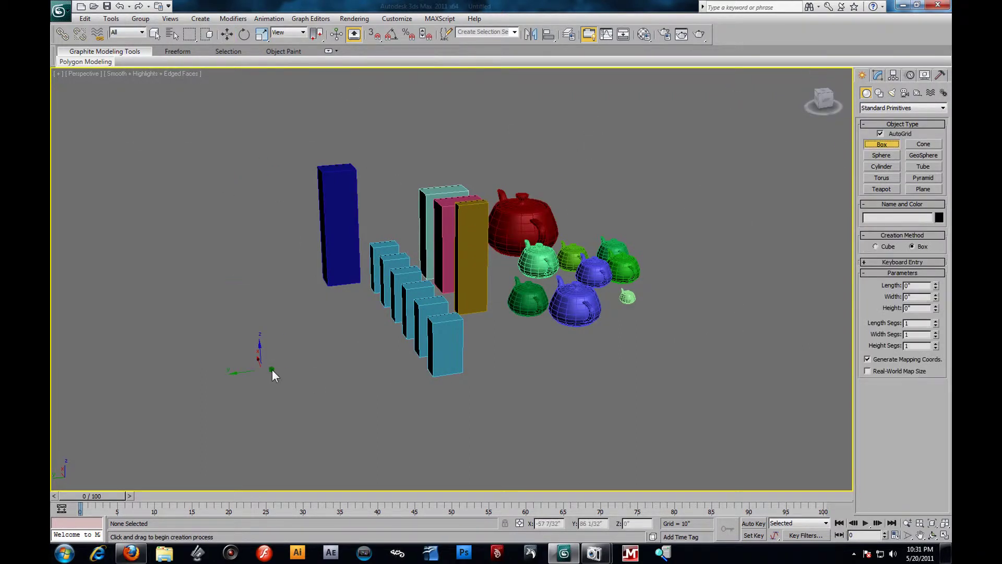
drag(214, 367, 148, 415)
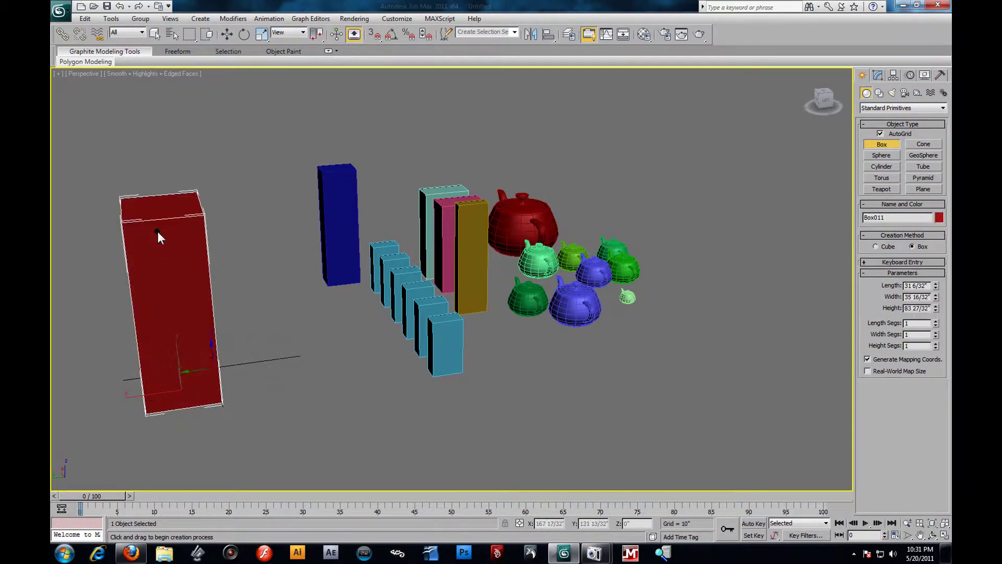
click(158, 231)
click(141, 18)
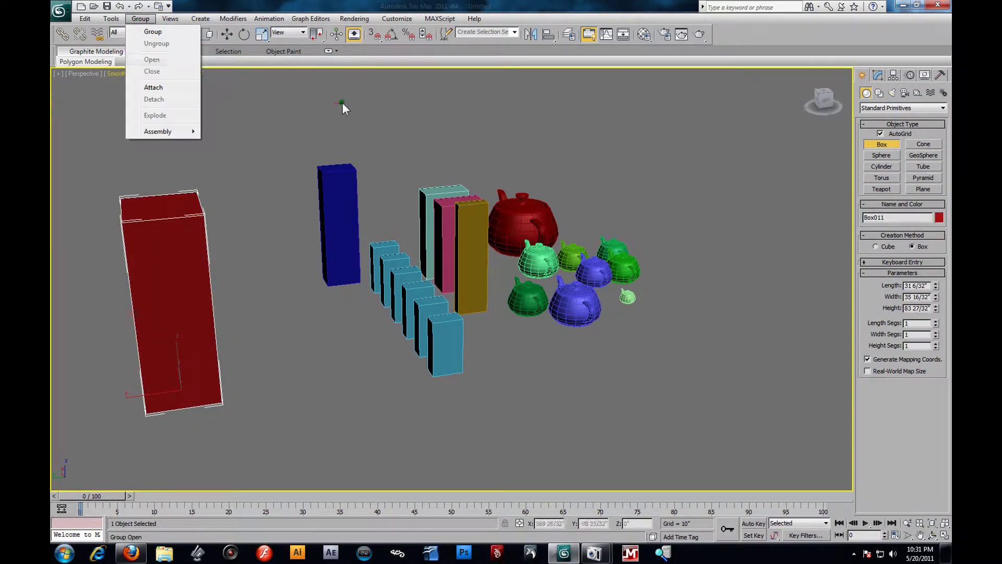
click(233, 103)
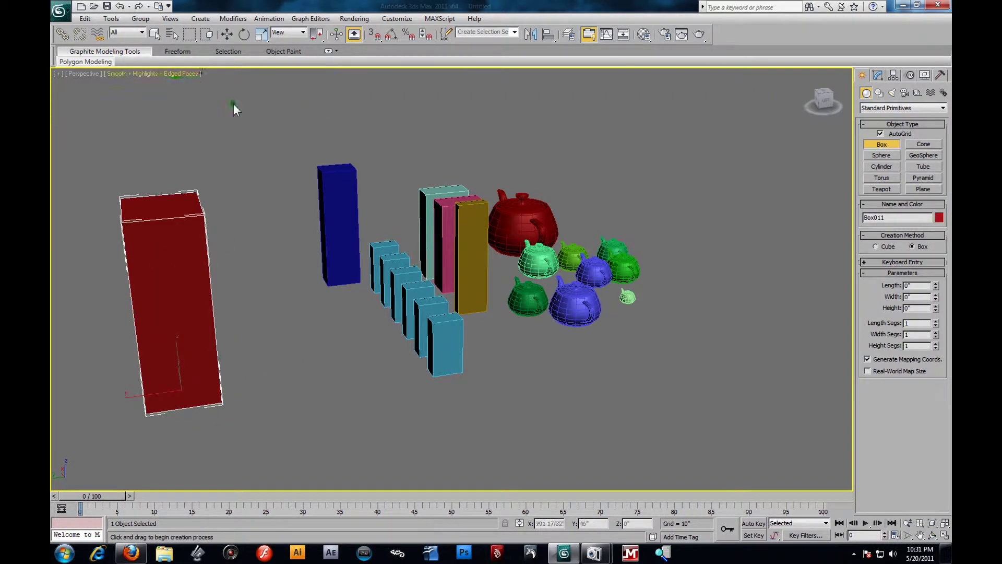
Select Group001, open it for editing, and select the new tall red box outside it
click(226, 34)
alt+middle_drag(377, 282, 387, 281)
click(430, 279)
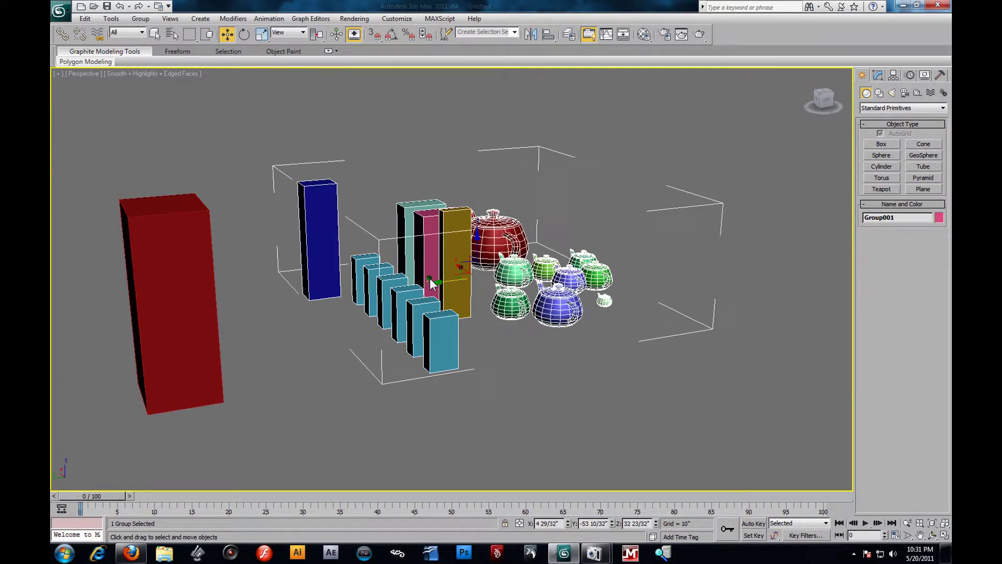
click(146, 21)
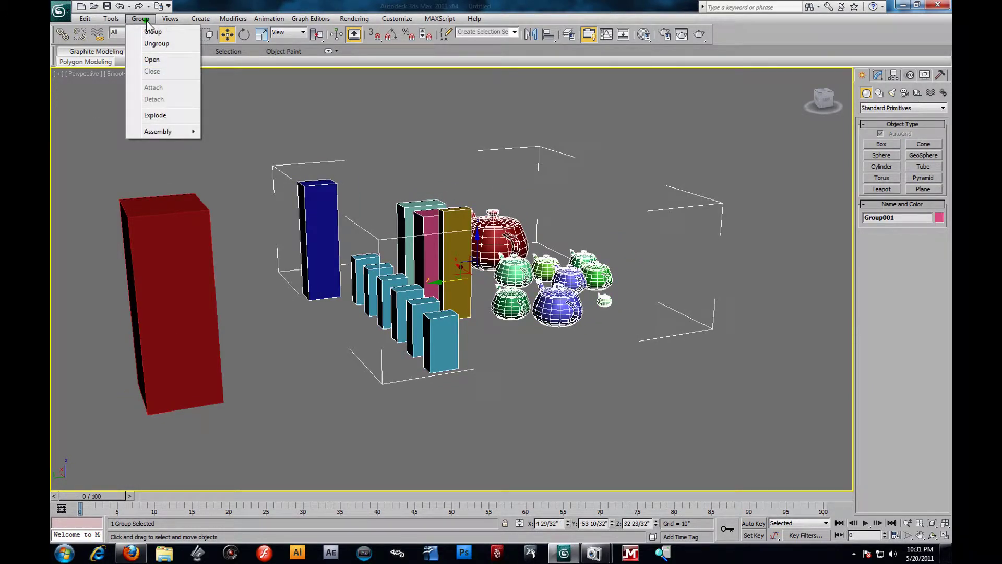
click(162, 61)
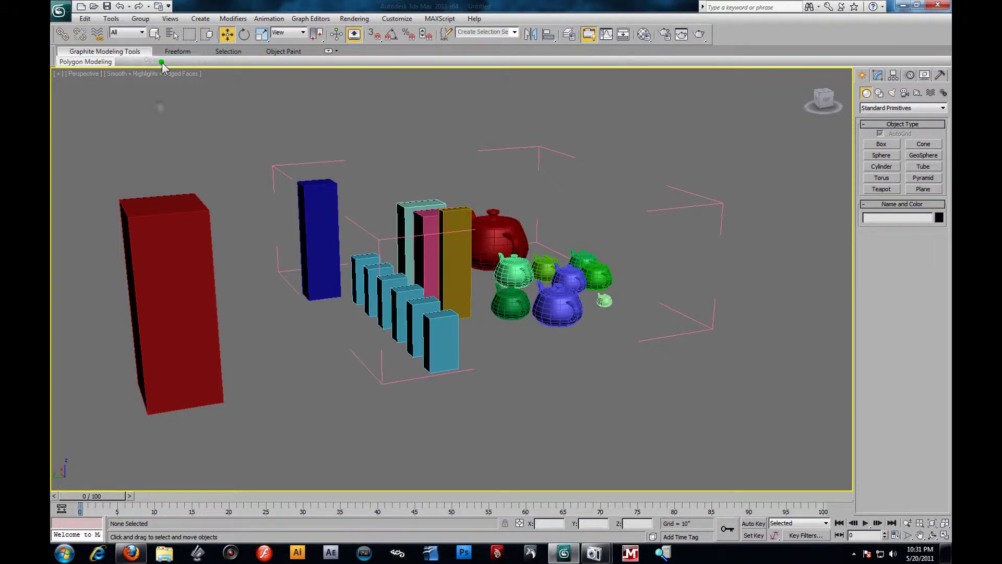
click(169, 259)
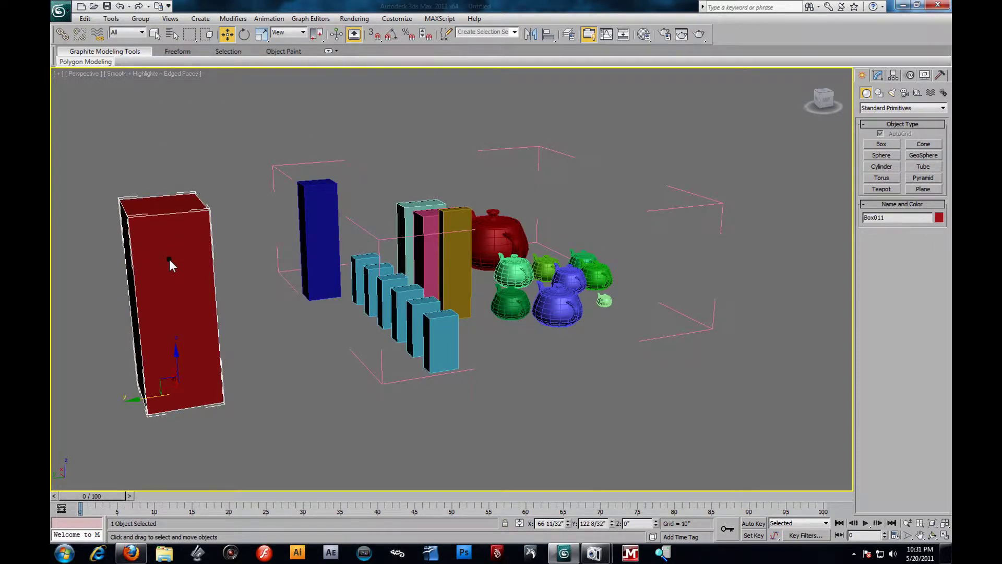
click(141, 18)
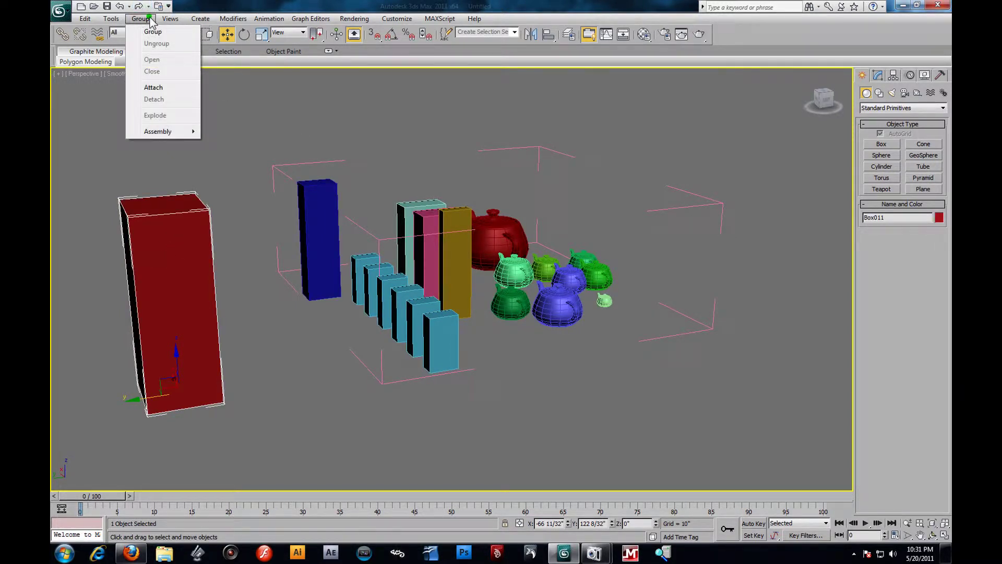
click(153, 32)
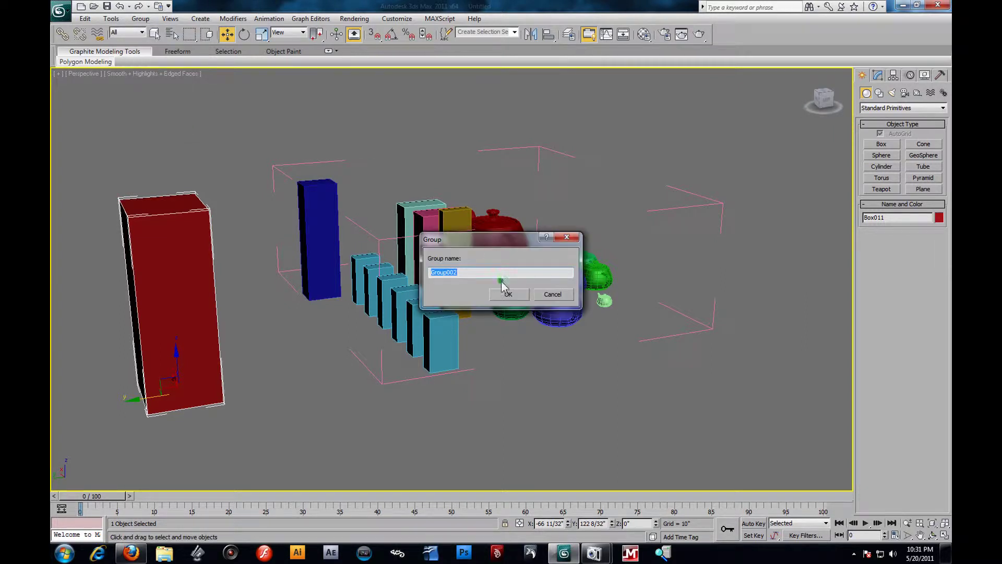
click(561, 299)
Attach the selected red box to the open Group001 and clear the selection
click(146, 21)
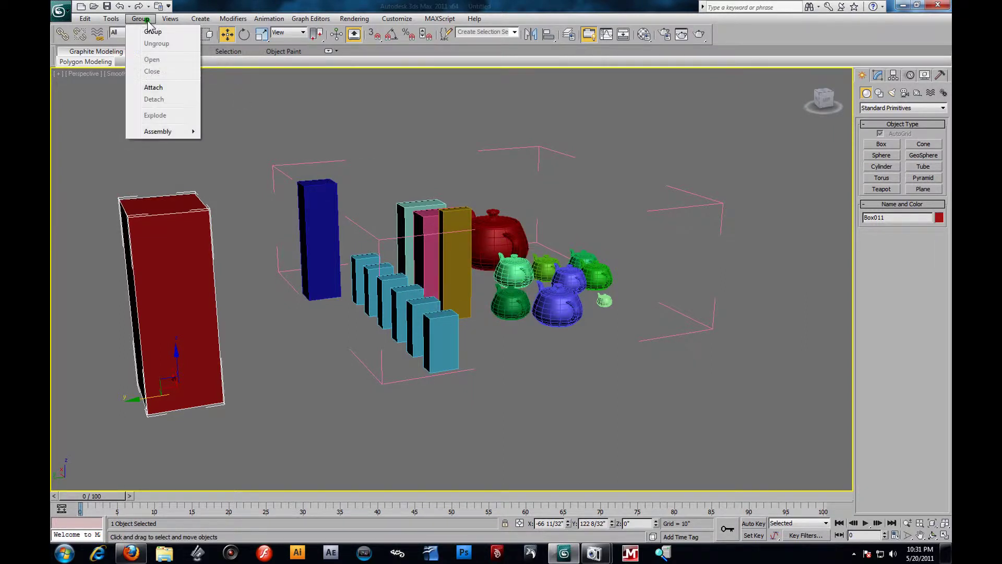
click(157, 88)
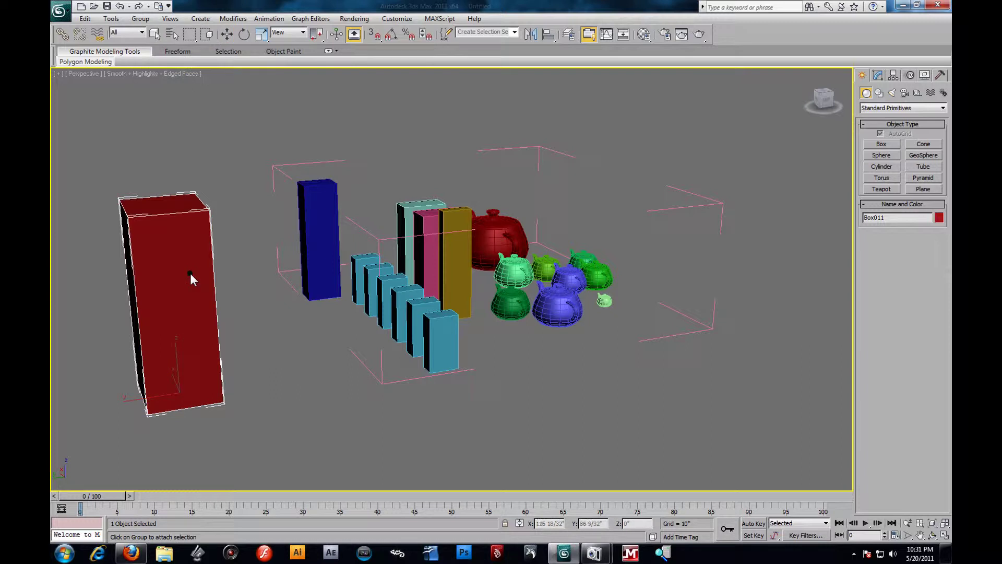
click(272, 185)
click(299, 128)
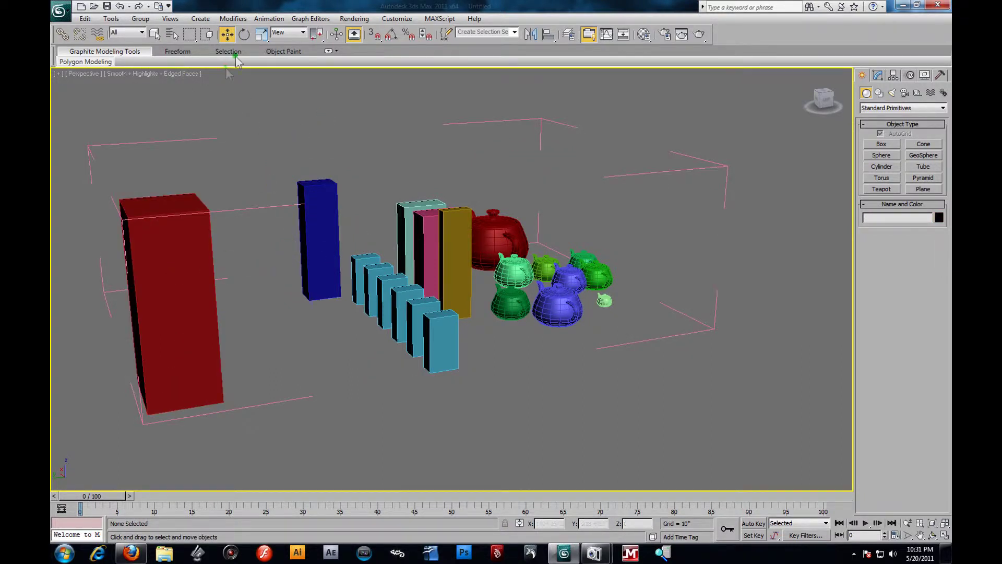
Move the large blue teapot slightly within the open group, independently of the other members, and deselect it
click(458, 269)
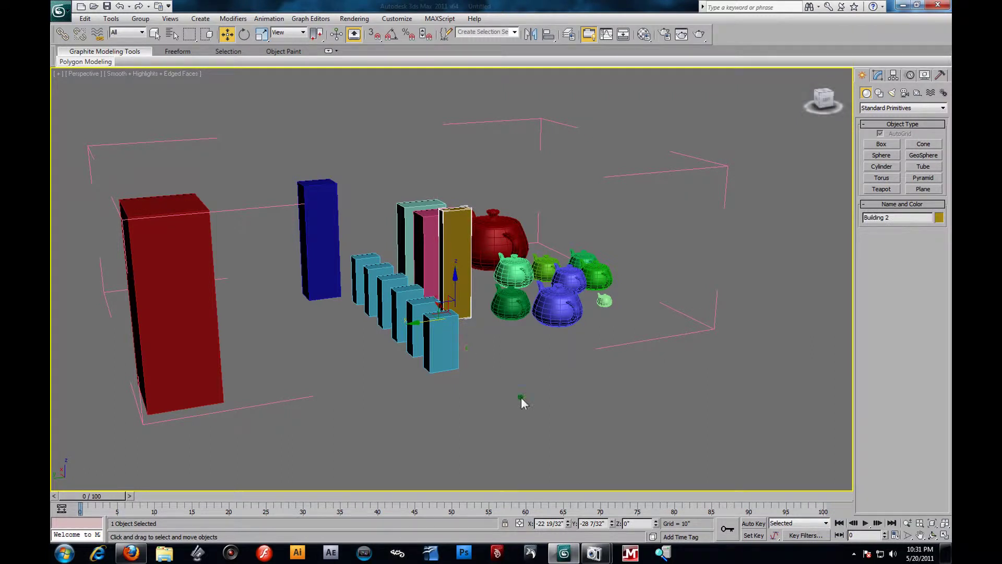
click(521, 398)
click(141, 18)
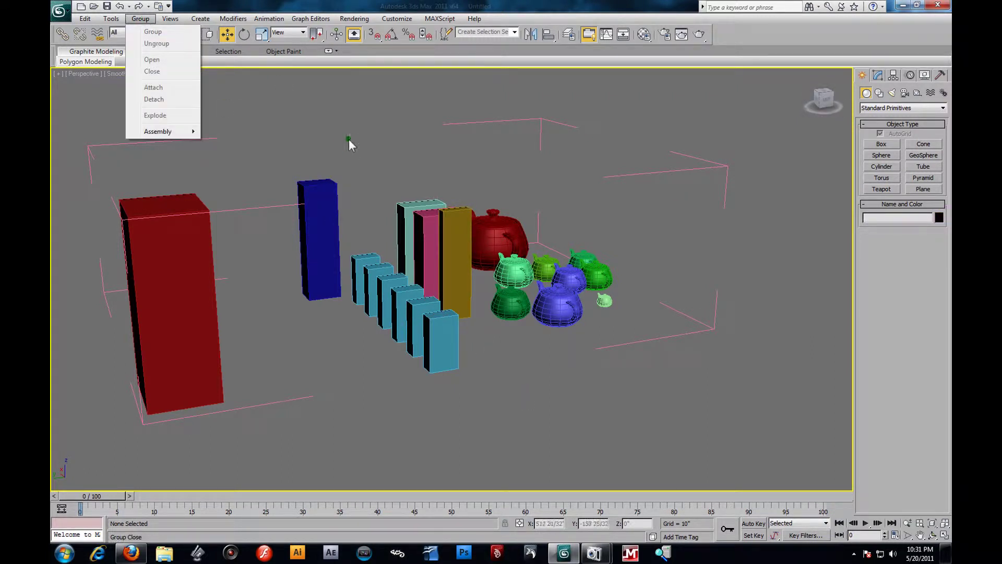
click(245, 86)
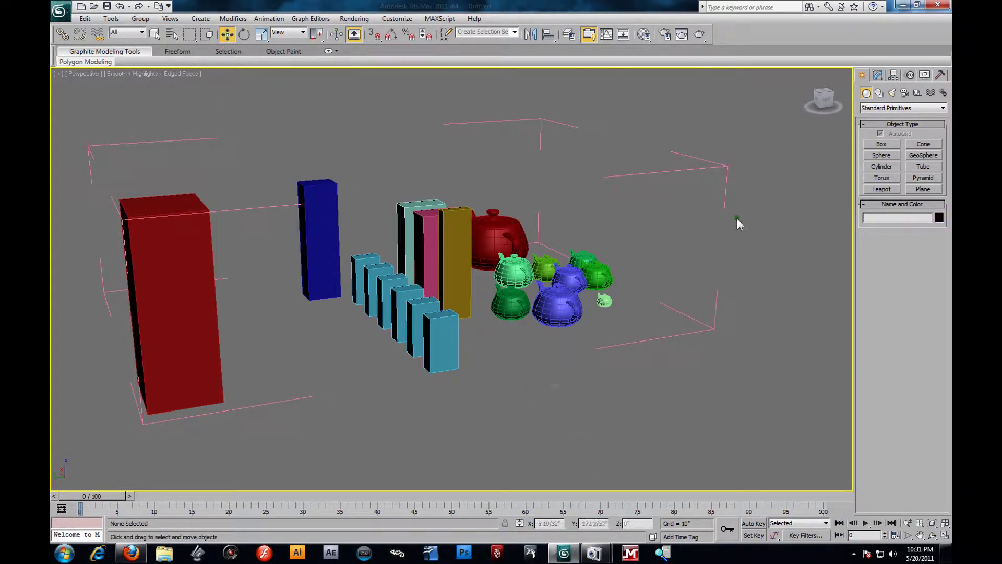
click(544, 299)
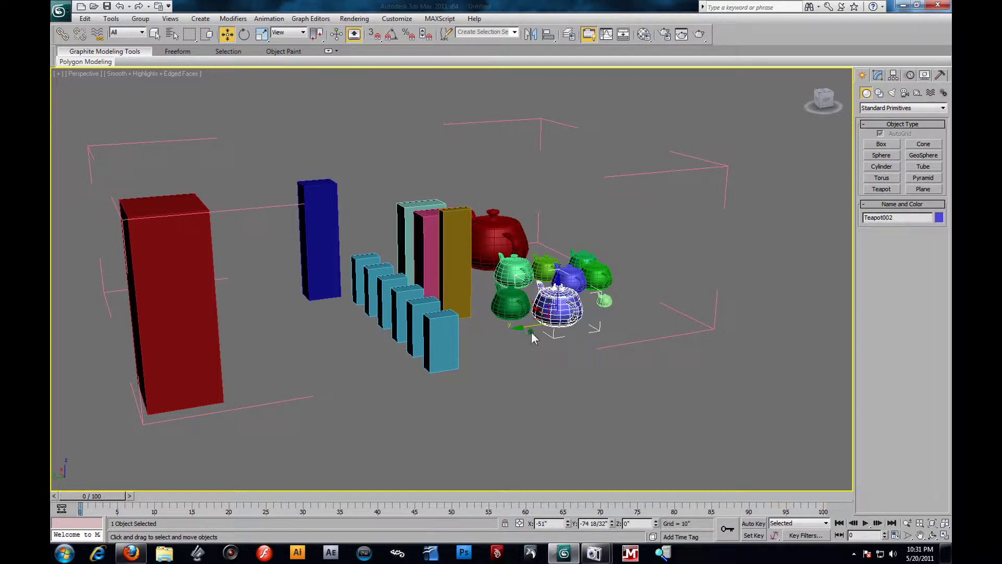
drag(531, 329, 540, 384)
click(543, 388)
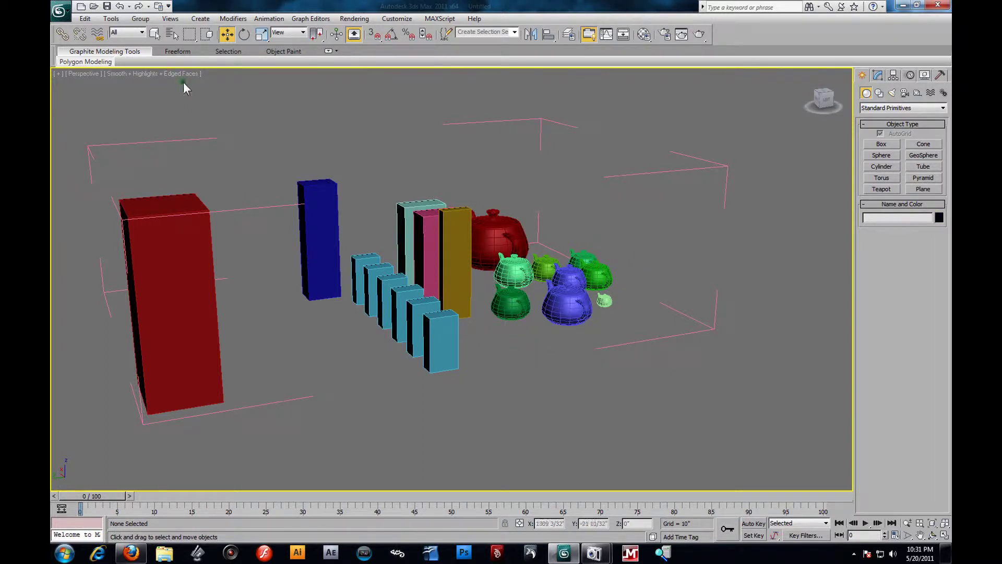
Select all objects in the scene and close the open Group001
click(140, 18)
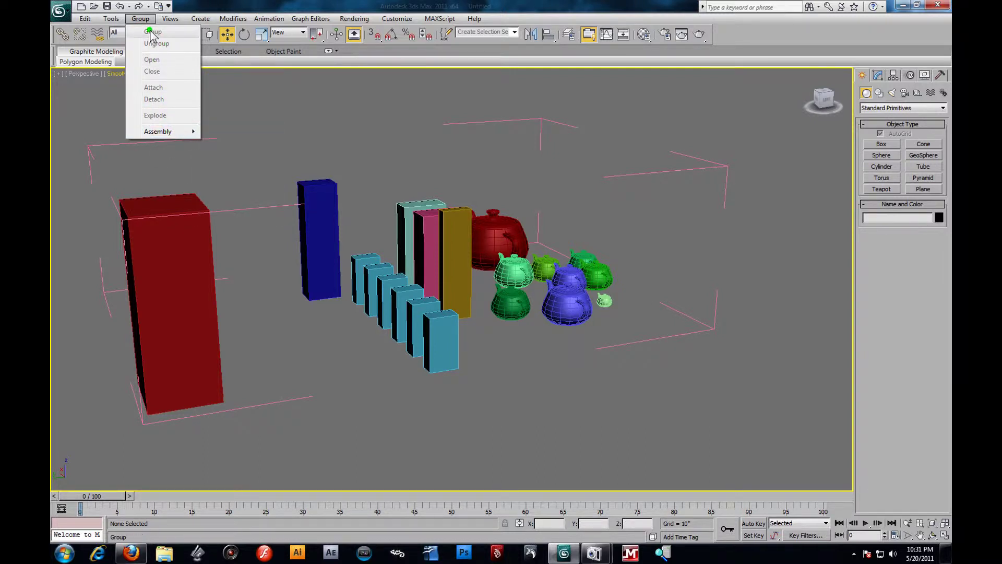
click(262, 102)
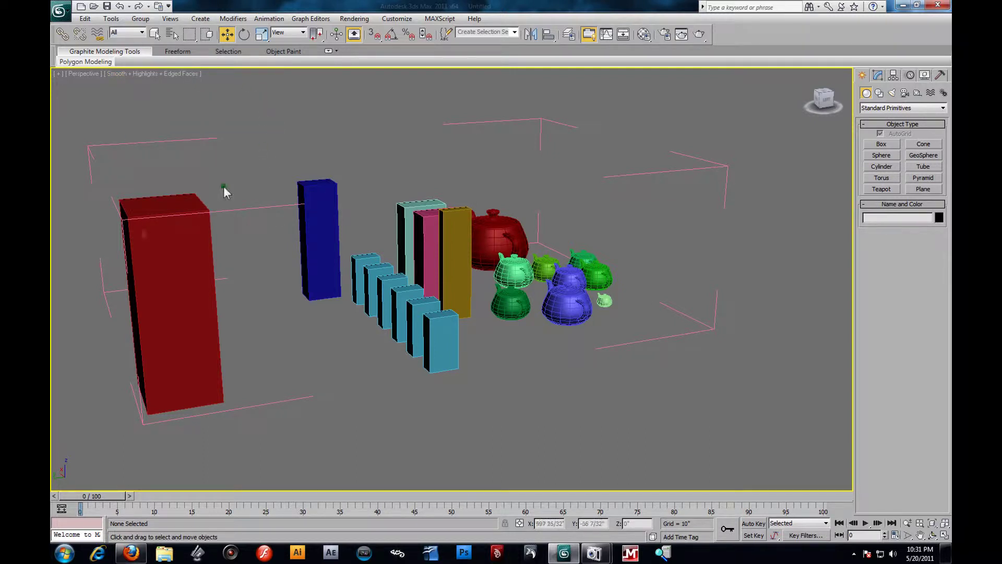
click(173, 282)
click(261, 287)
alt+middle_drag(286, 394, 522, 416)
scroll(631, 386, down, 5)
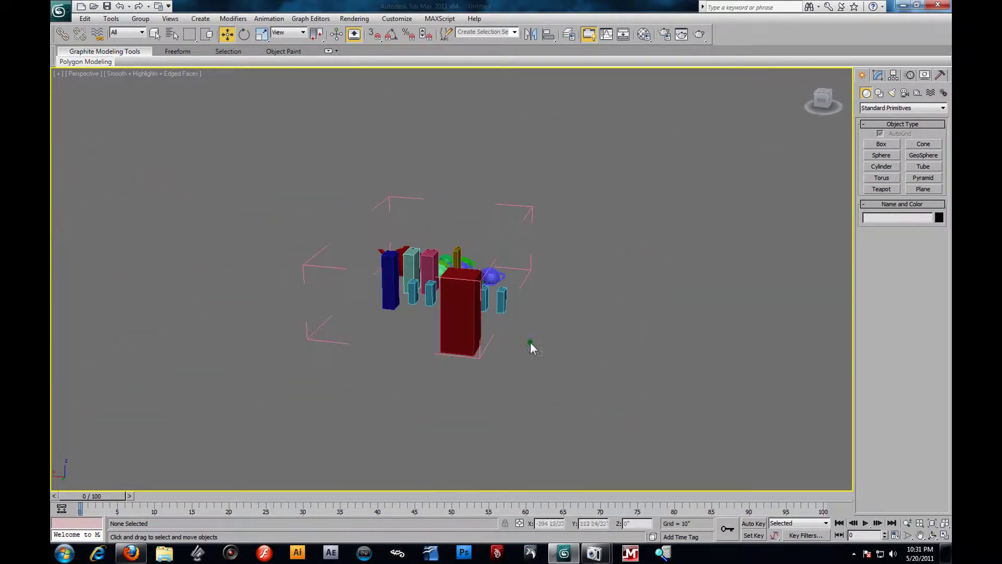
key(ctrl+a)
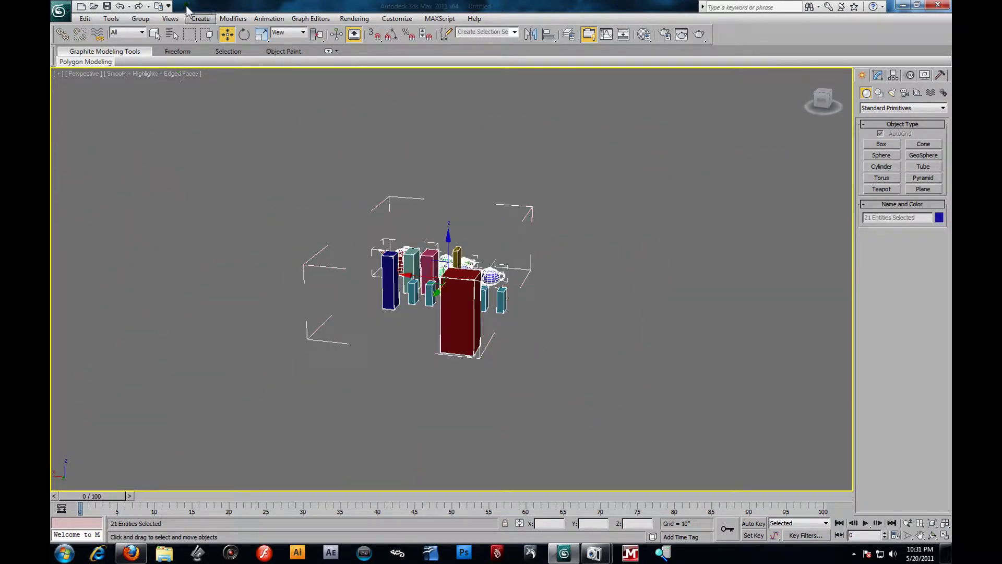
click(140, 19)
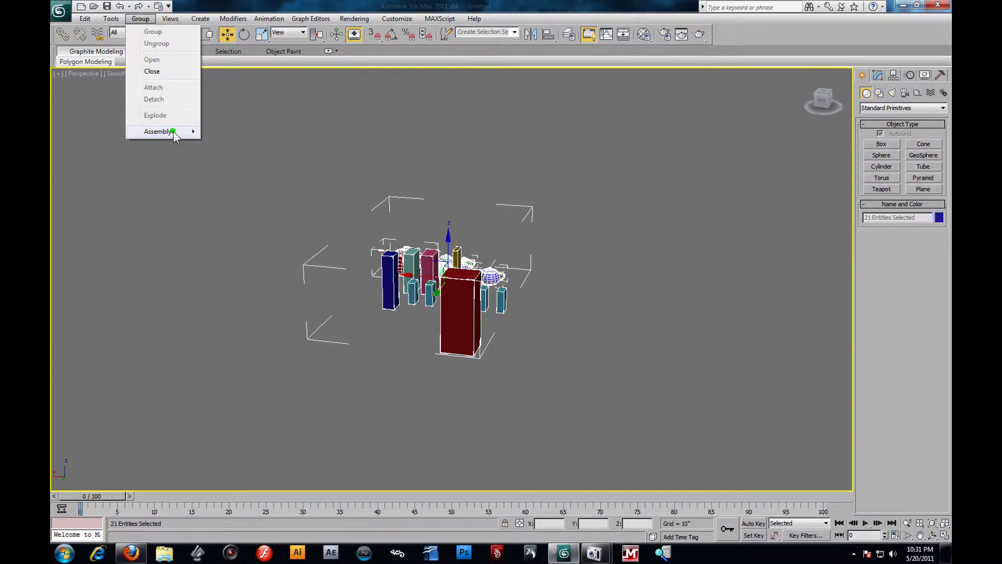
click(161, 72)
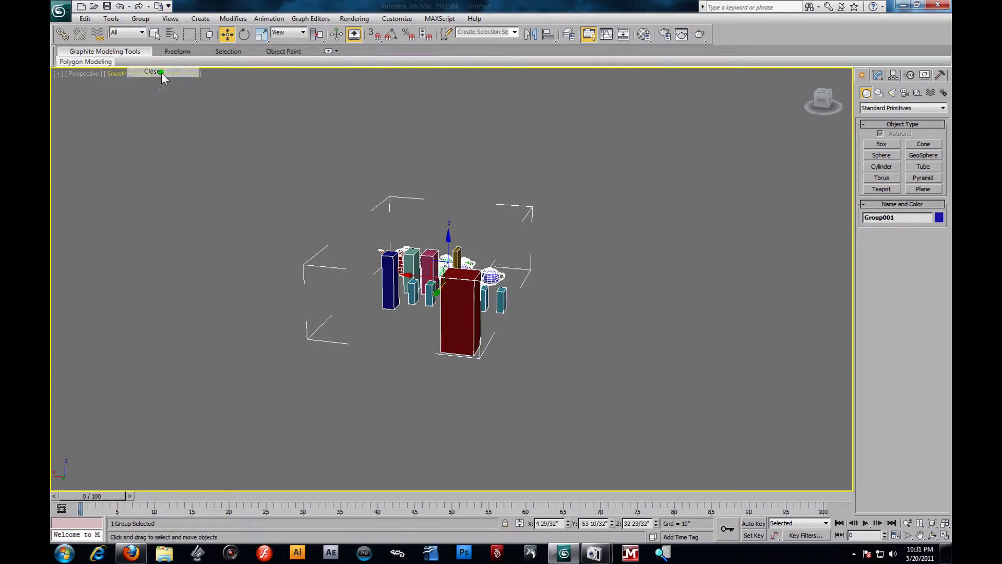
Select the red box to check whether it belongs to the closed group, and clear the selection
click(577, 343)
alt+middle_drag(577, 343, 516, 354)
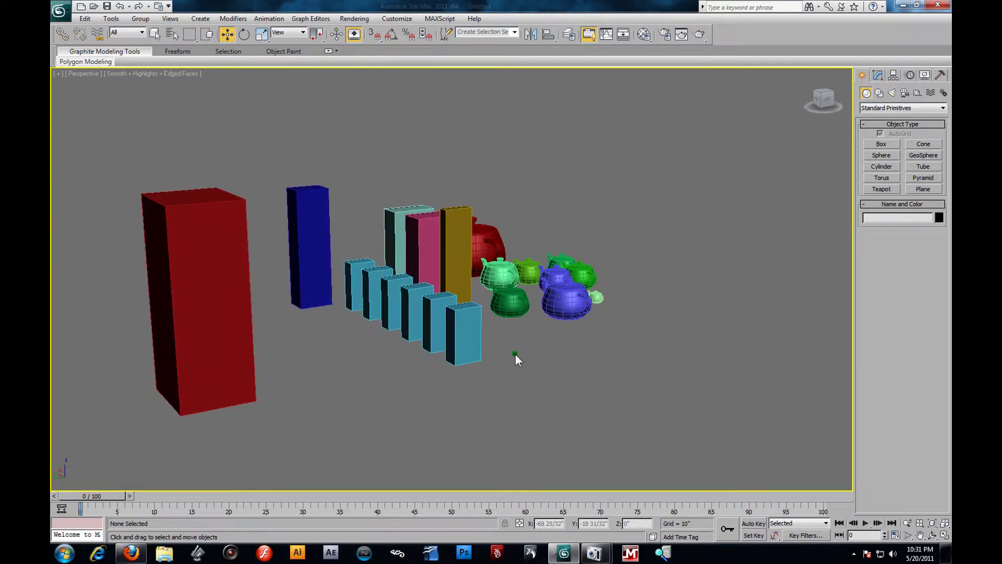
click(215, 344)
click(588, 342)
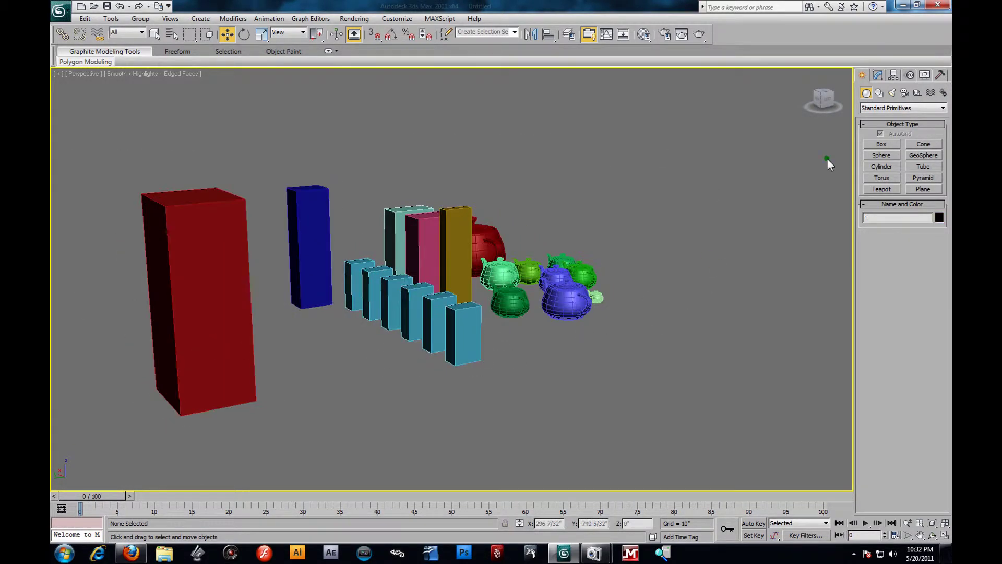
Draw a second tall box in front of the row of small blue buildings, outside the group
click(894, 139)
drag(500, 422, 489, 449)
click(479, 288)
click(227, 34)
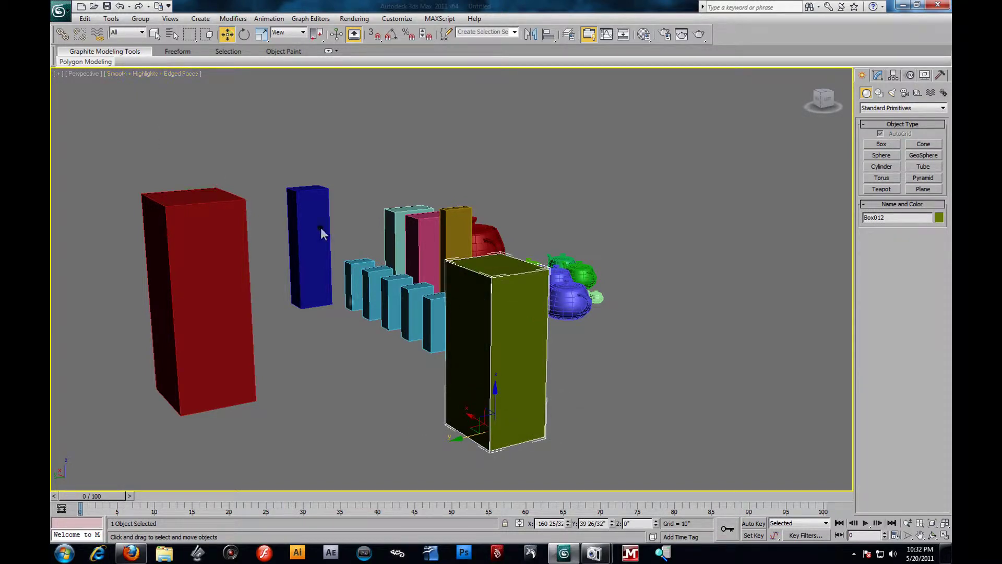
Move Group001 a short distance away from the new olive box and open the group for editing
click(307, 258)
alt+middle_drag(291, 239, 453, 280)
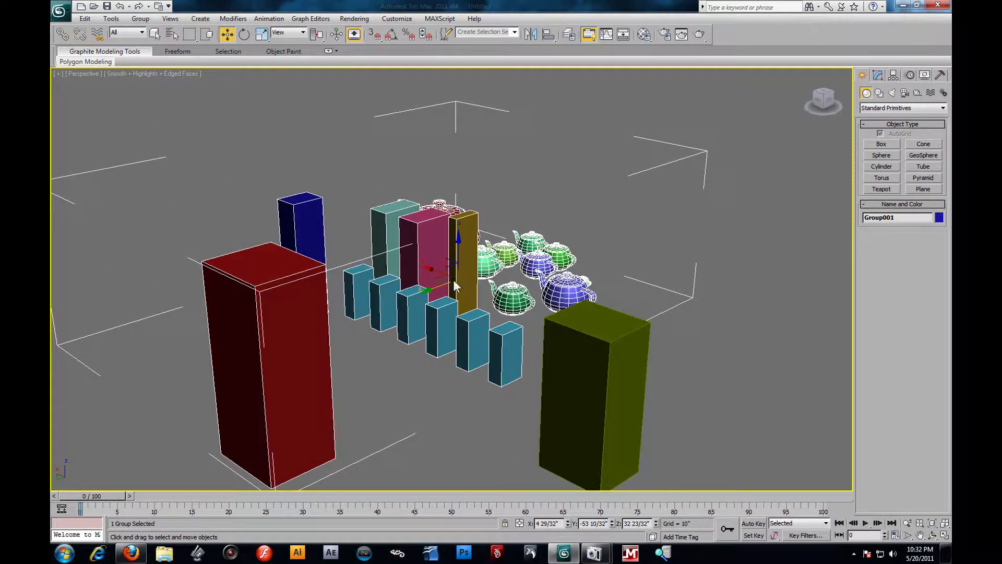
mouse_move(436, 270)
mouse_down()
mouse_move(315, 230)
mouse_move(420, 266)
mouse_up()
click(142, 19)
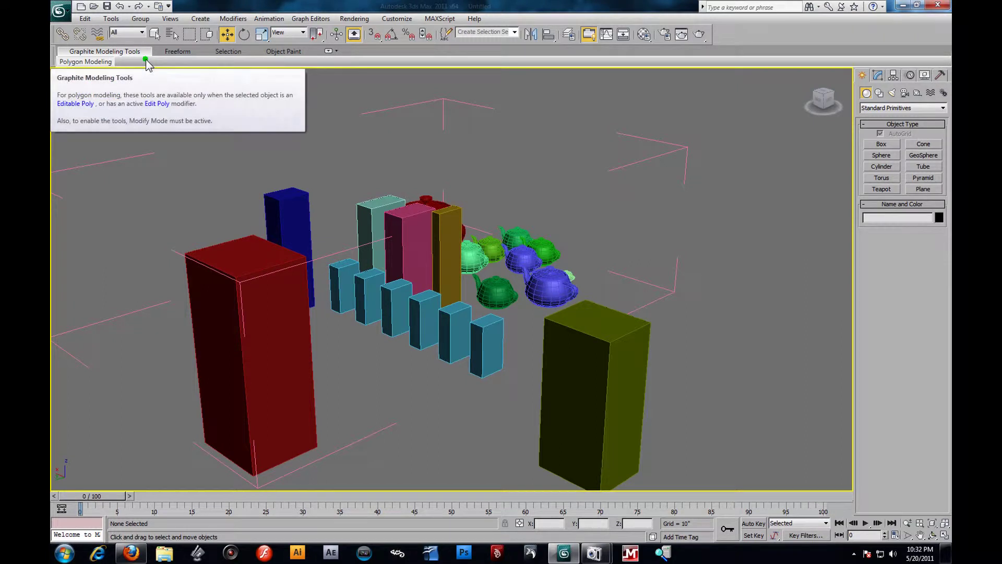
click(148, 20)
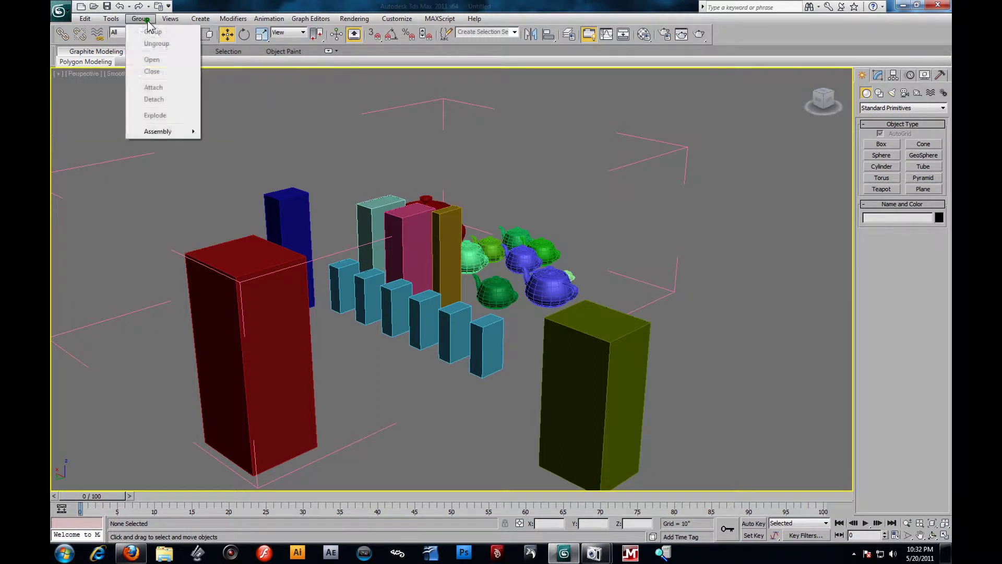
click(693, 280)
Attach the olive box in front of the small blue buildings to the open Group001 and clear the selection
click(609, 348)
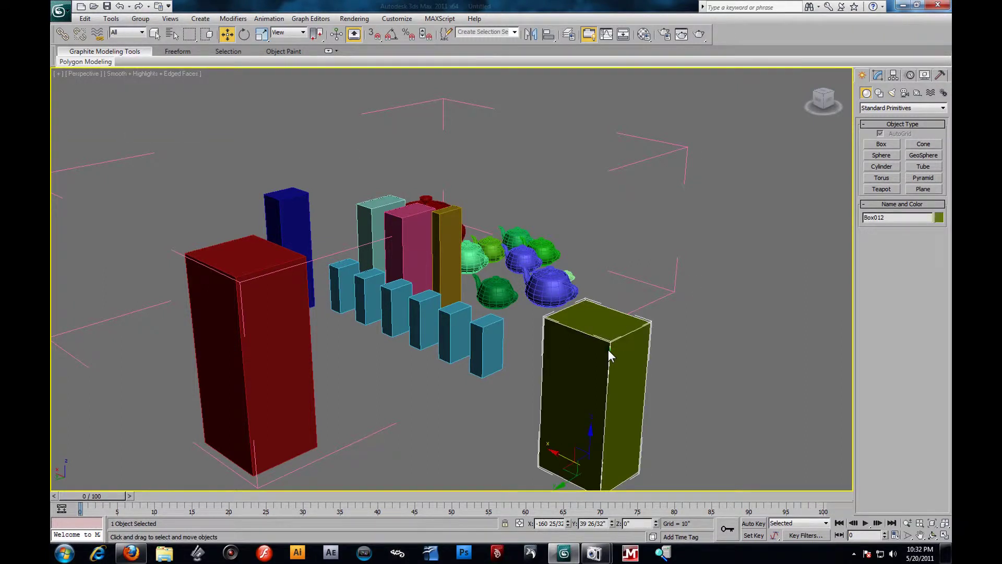
click(140, 18)
click(151, 87)
click(140, 19)
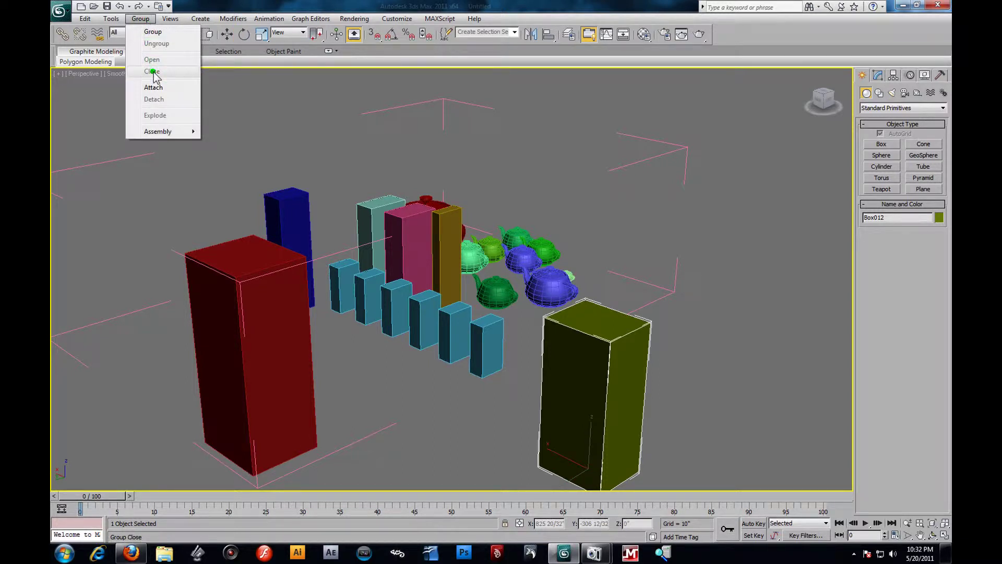
click(154, 88)
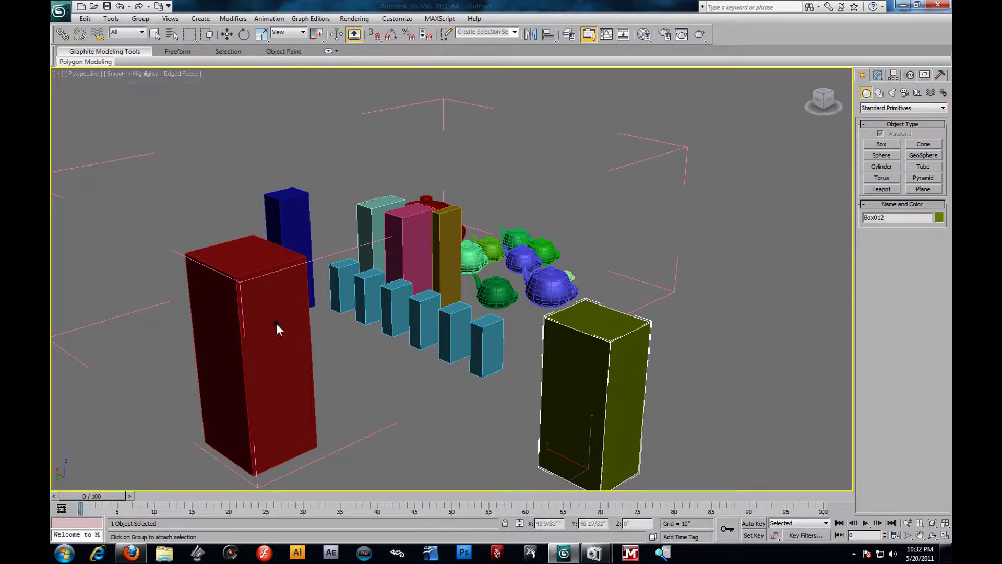
click(299, 263)
click(689, 319)
mouse_move(681, 344)
alt+middle_down()
mouse_move(671, 353)
mouse_move(688, 339)
alt+middle_up()
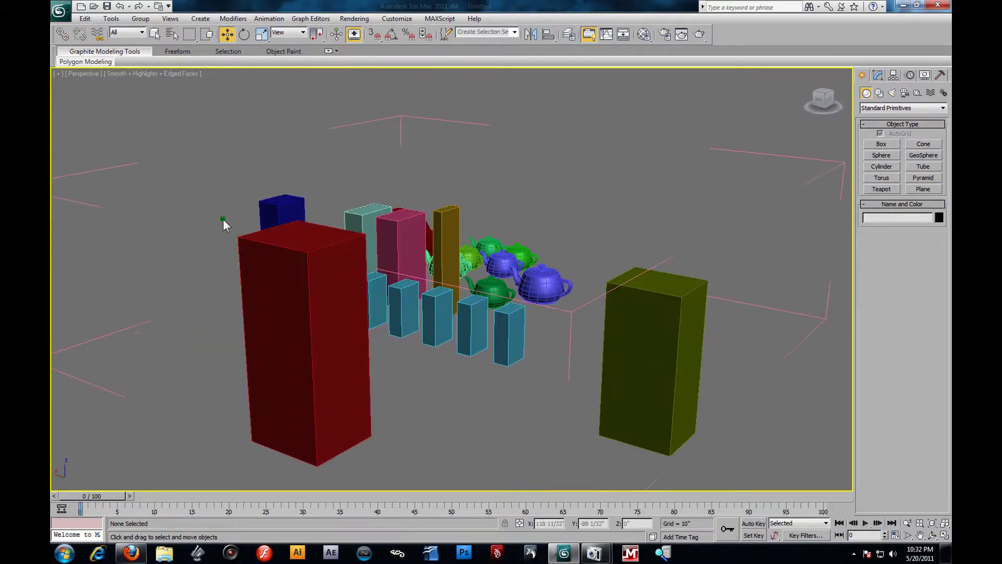
Select the attached olive box and close Group001
click(140, 18)
click(241, 98)
click(141, 18)
right_click(305, 154)
click(353, 167)
scroll(650, 355, down, 5)
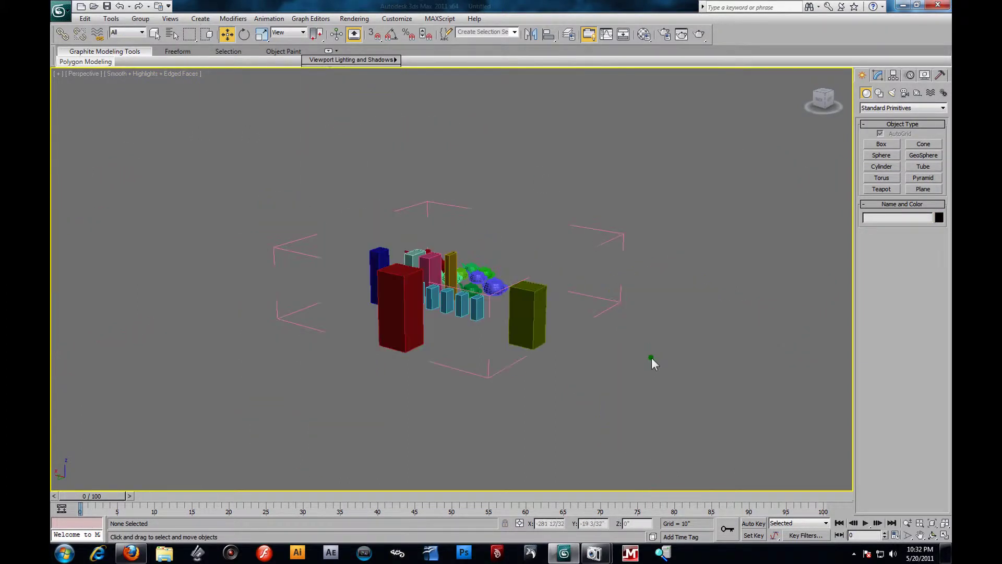
click(536, 329)
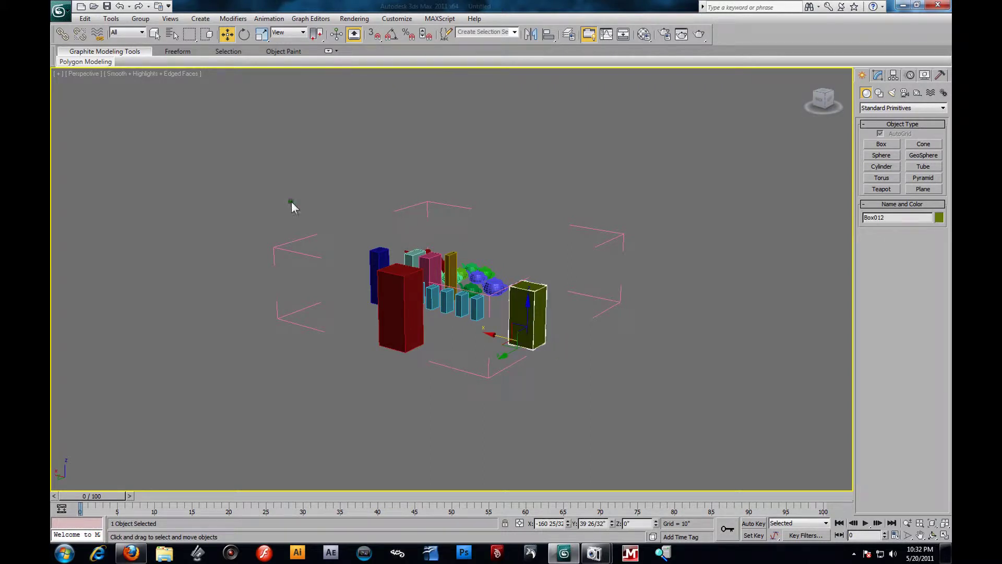
click(140, 19)
click(152, 71)
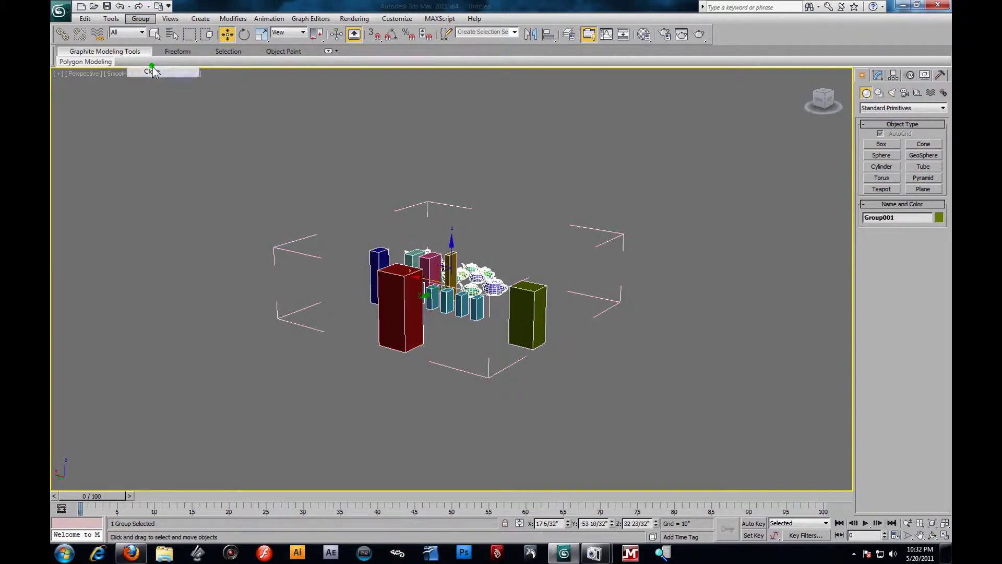
Reselect the olive box to check whether it belongs to the closed group, and clear the selection
click(544, 228)
click(515, 313)
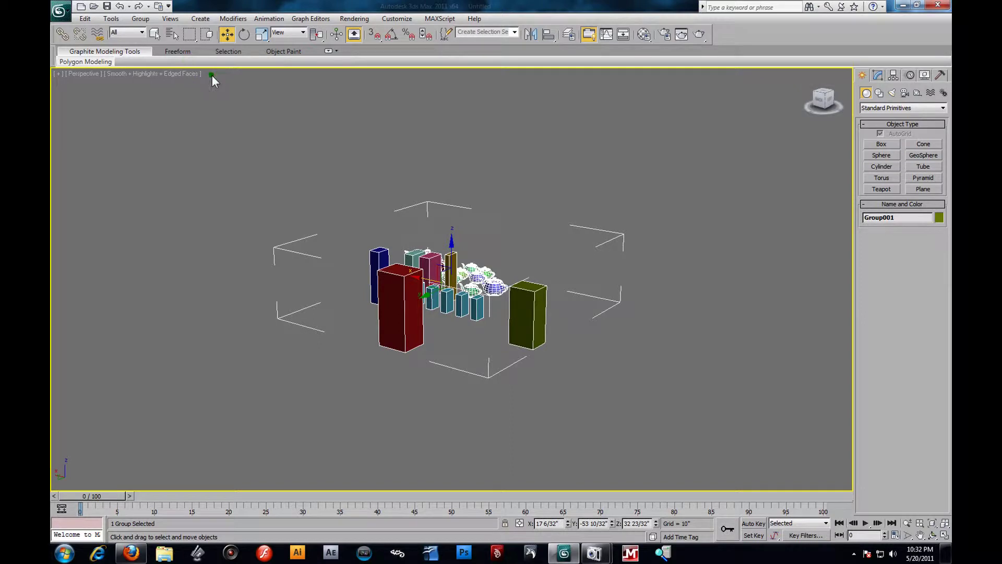
click(140, 18)
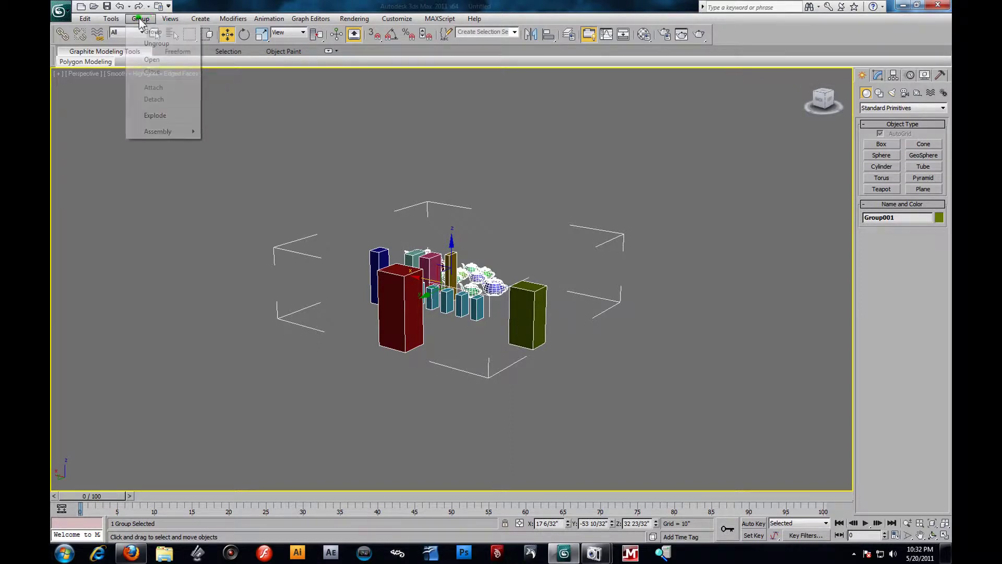
click(330, 102)
Draw another tall box in front of the teapots, outside the group
alt+middle_drag(531, 309, 590, 313)
scroll(516, 300, up, 5)
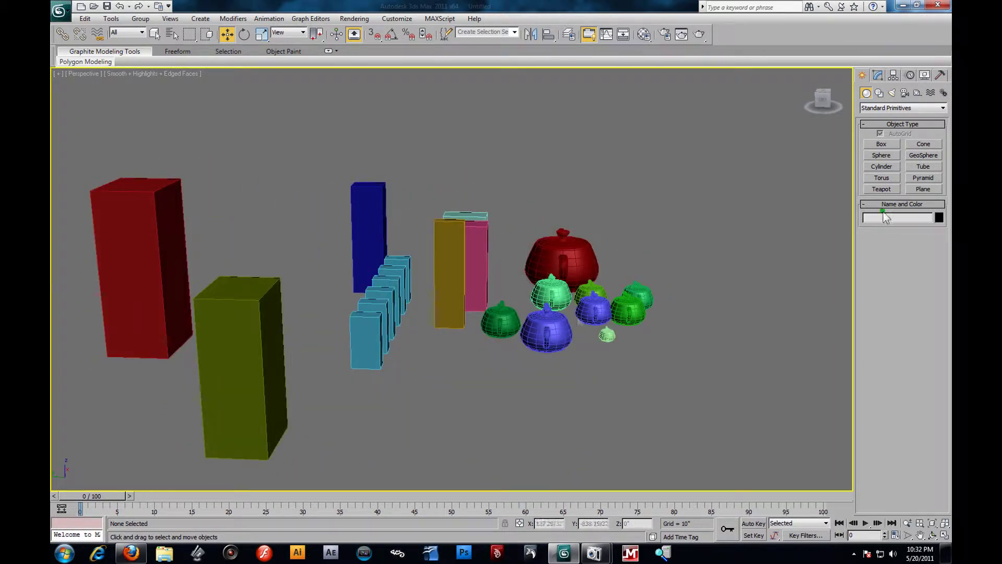
click(884, 144)
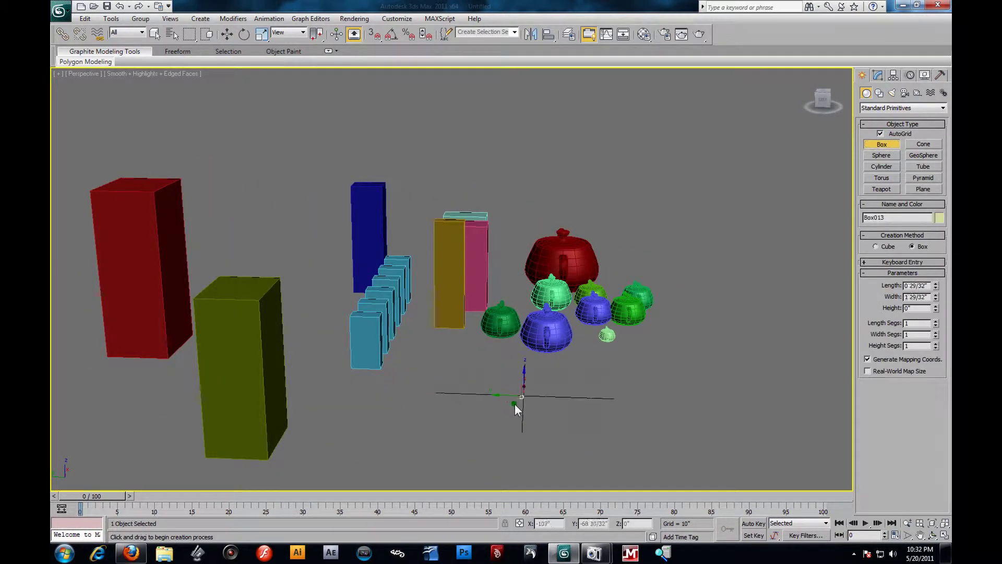
drag(523, 396, 473, 442)
click(437, 300)
alt+middle_drag(438, 300, 376, 313)
Move Group001 about 37" along X away from the new pale box and open the group
click(226, 34)
click(342, 279)
scroll(338, 318, down, 4)
alt+middle_drag(338, 318, 364, 338)
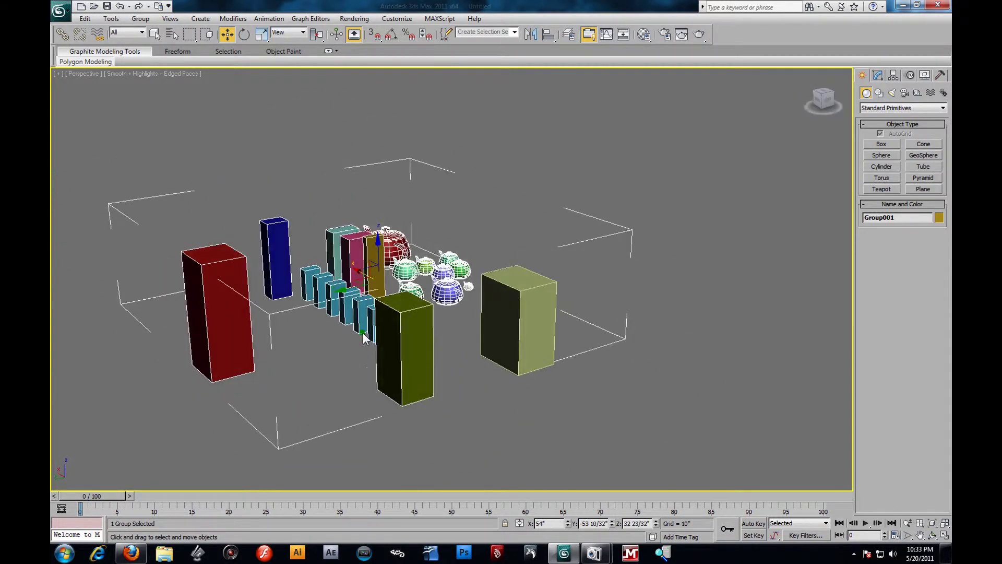
click(141, 19)
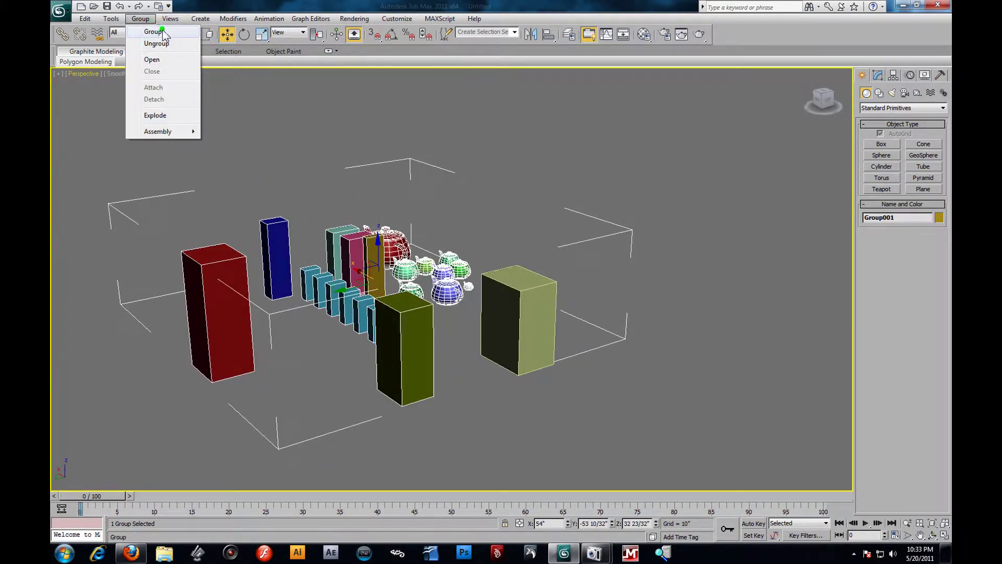
click(154, 60)
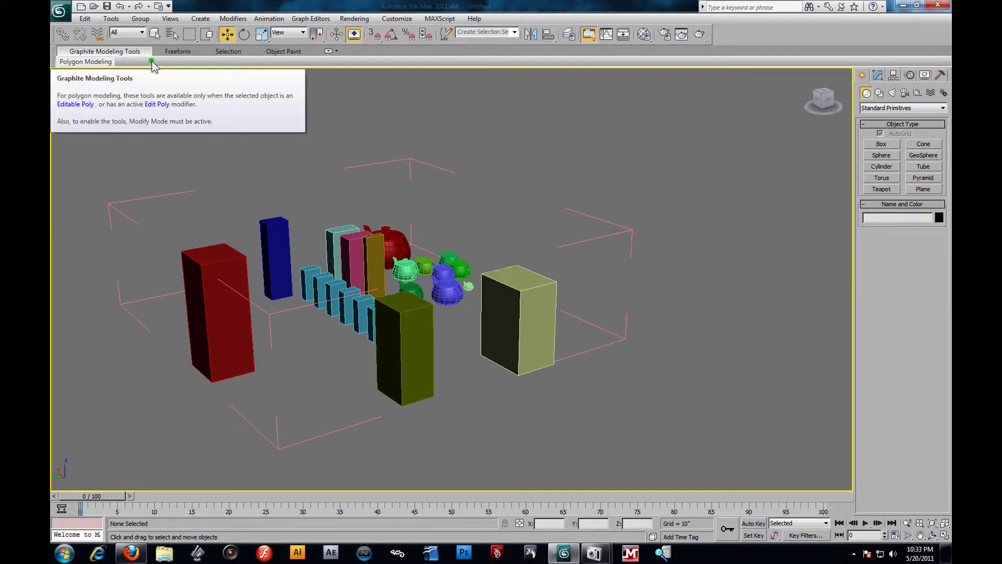
click(135, 22)
click(539, 230)
click(516, 321)
click(140, 19)
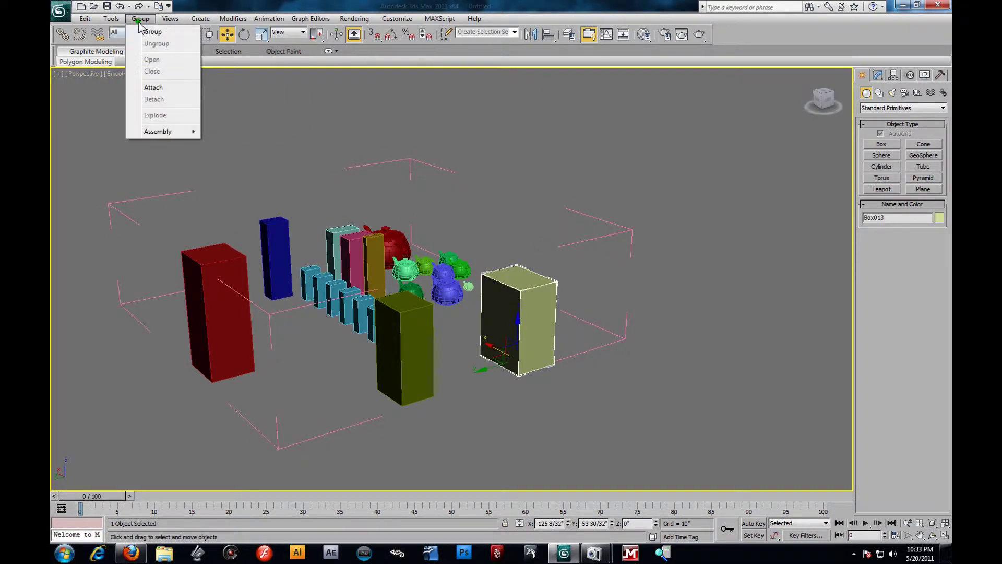
click(161, 88)
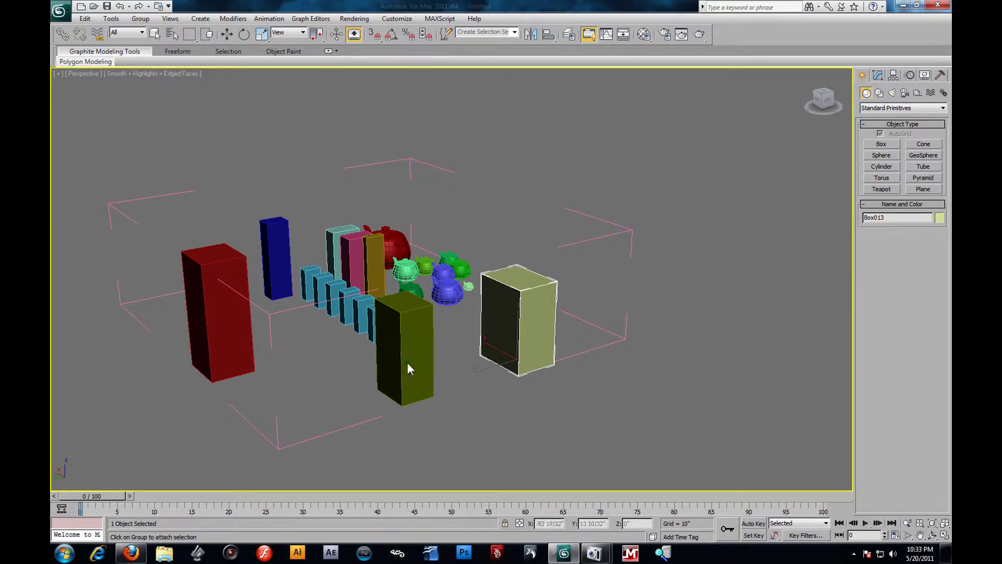
click(225, 35)
click(269, 126)
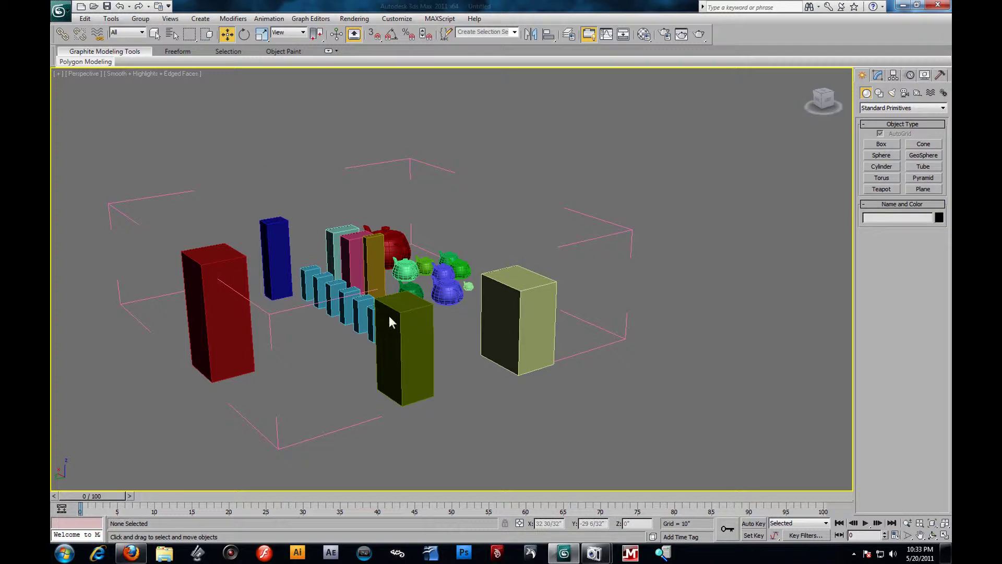
Select the olive box inside the open Group001 and close the group without attaching the pale box
click(416, 344)
click(141, 19)
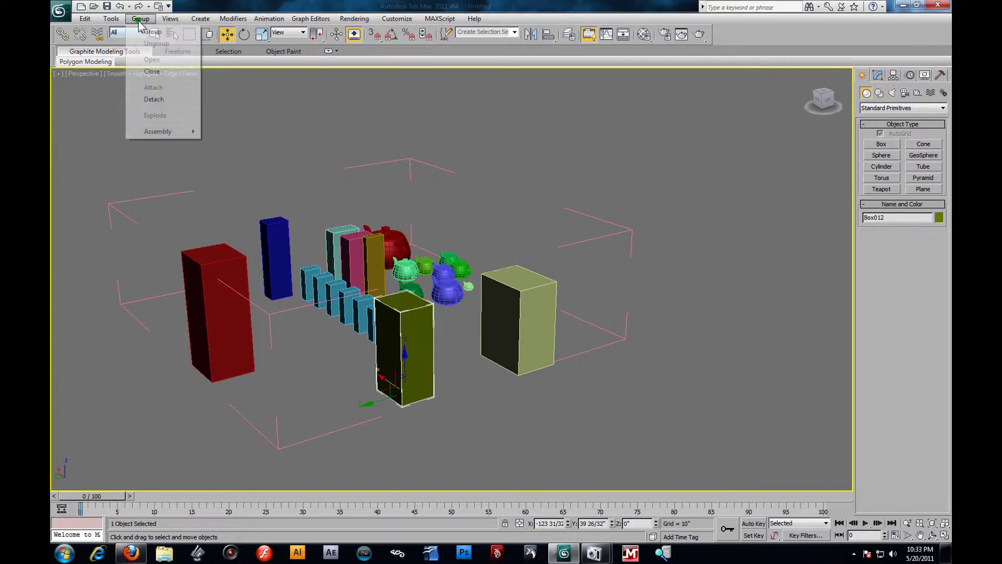
click(141, 32)
Move the closed Group001 about 6" along Y and select the pale box to check whether it belongs to the group
click(593, 209)
click(348, 244)
drag(346, 283, 303, 323)
click(536, 341)
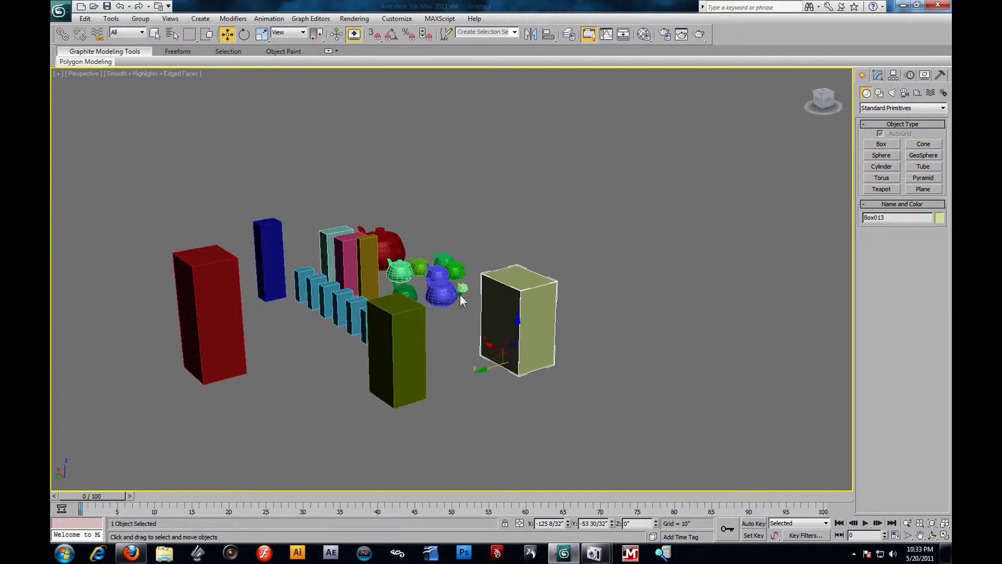
click(491, 224)
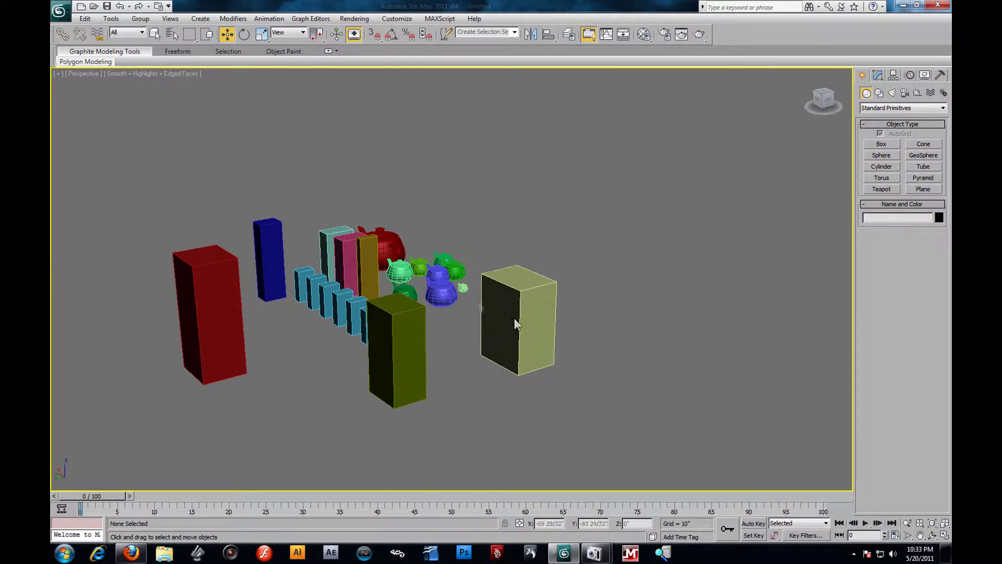
Open Group001 and move the pale box about 126" along negative X, away from the other objects
click(404, 300)
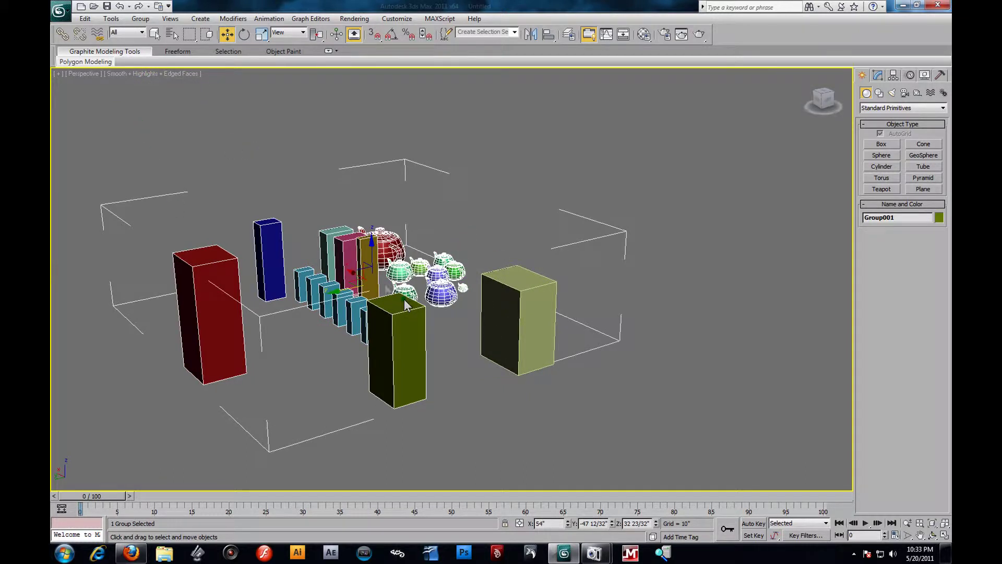
click(140, 19)
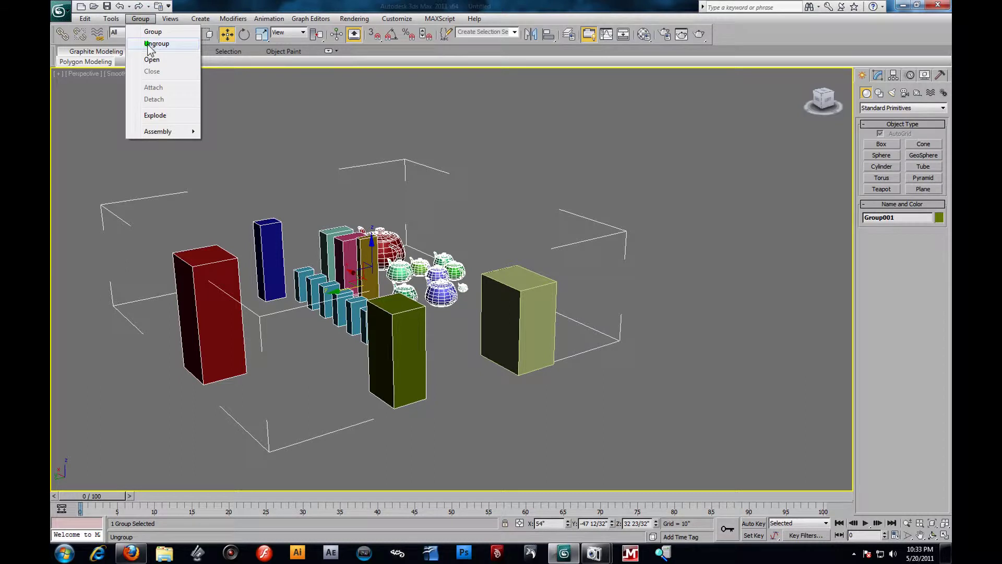
click(152, 59)
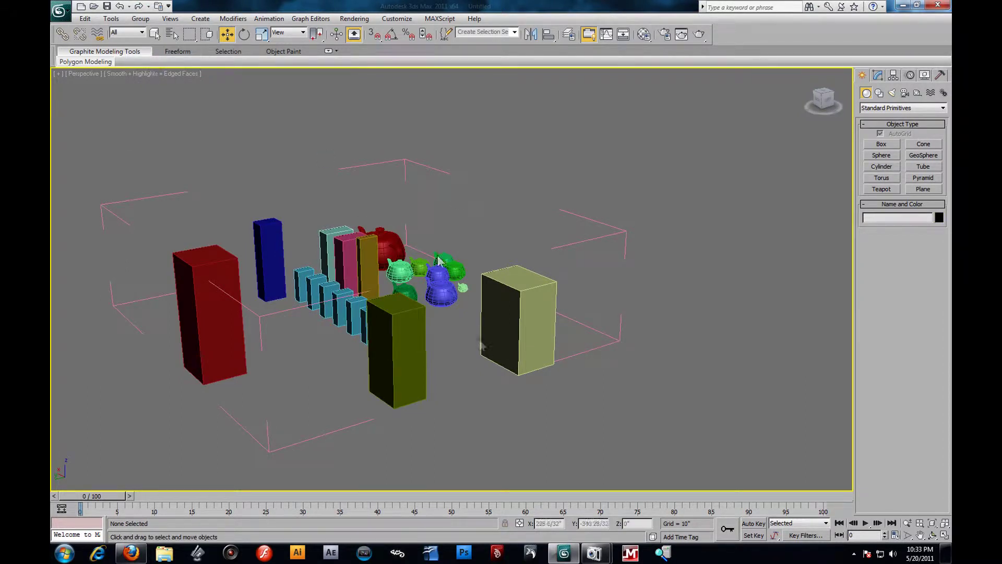
click(534, 300)
drag(495, 355, 618, 418)
Attach the pale box to Group001 and shift the group about 17" along X
click(145, 20)
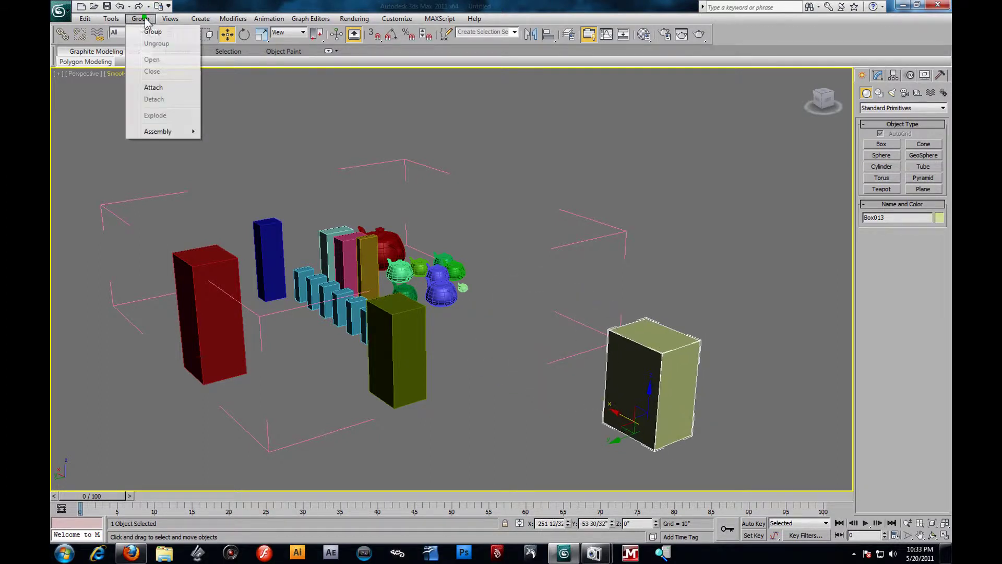
click(177, 89)
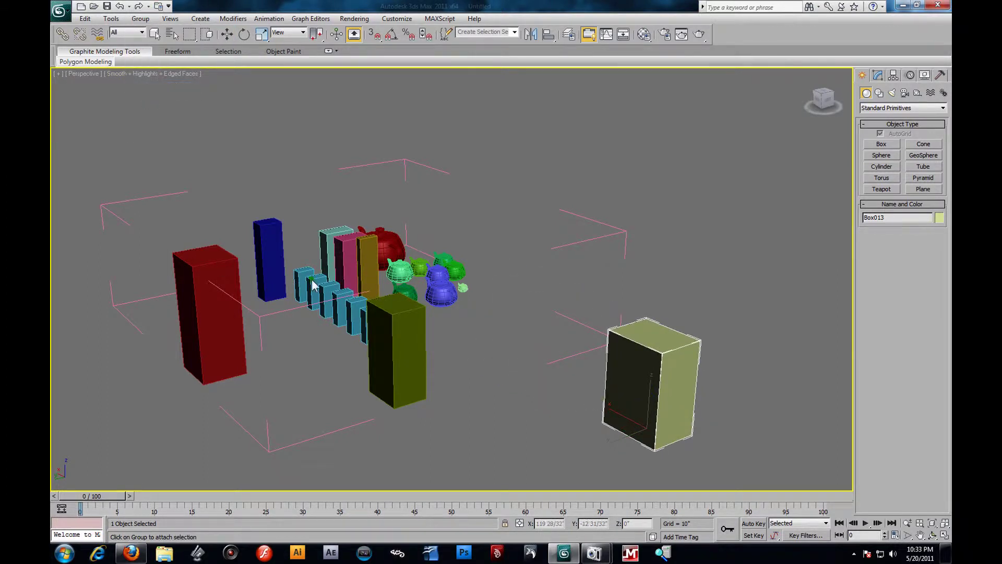
click(350, 298)
drag(494, 326, 479, 297)
Select a single green teapot as a check, clear it, select the olive box and close Group001
click(135, 21)
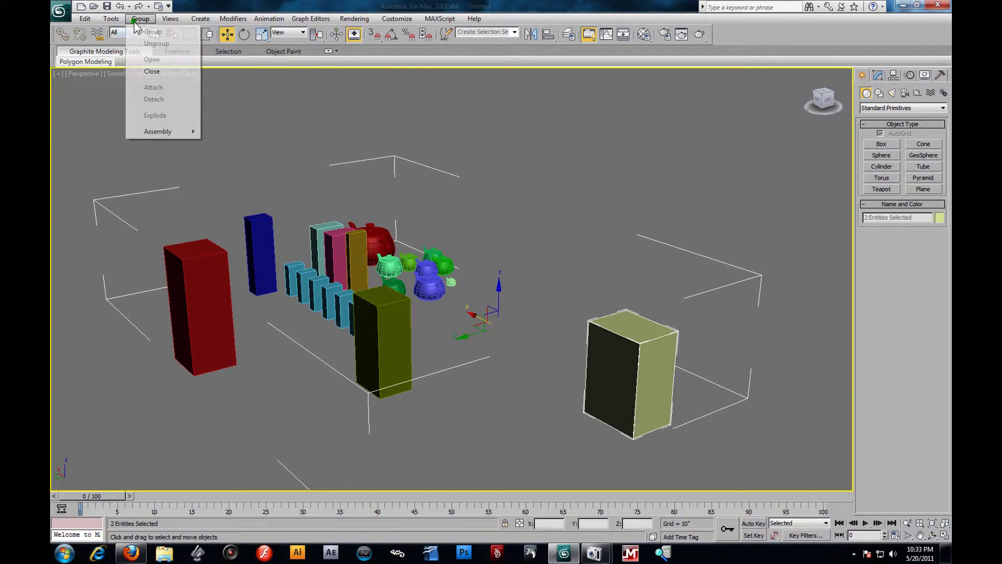
click(386, 114)
click(410, 272)
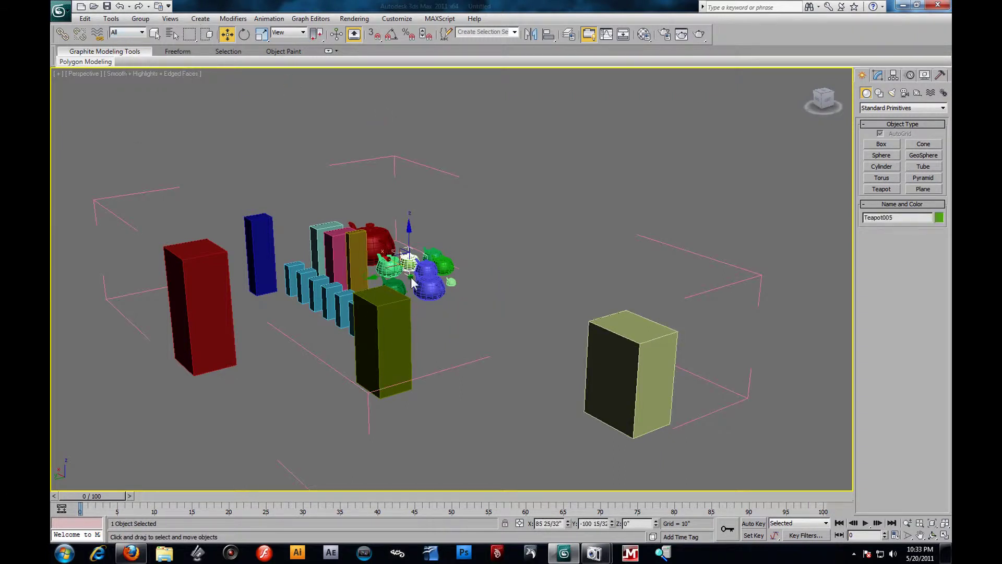
click(556, 289)
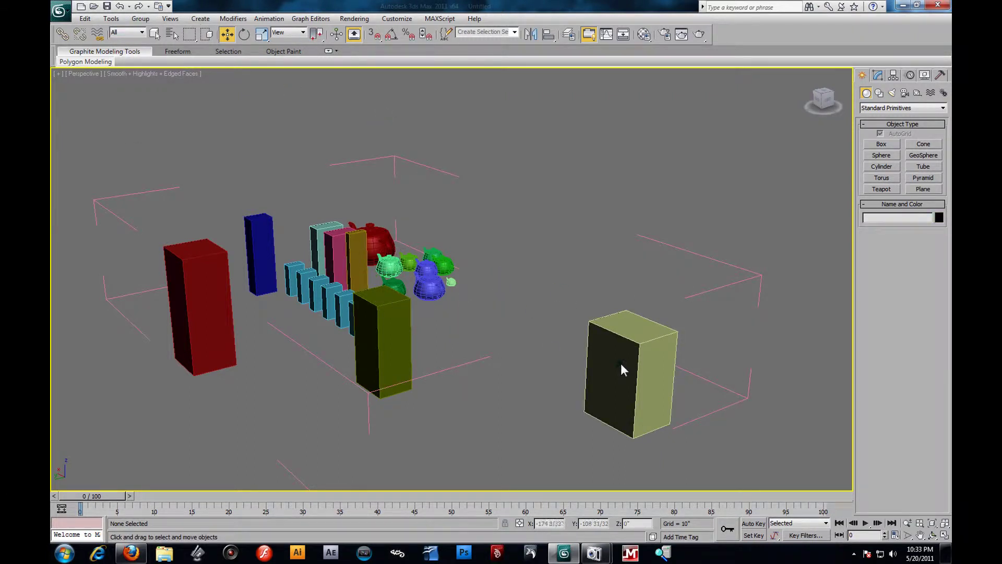
click(381, 332)
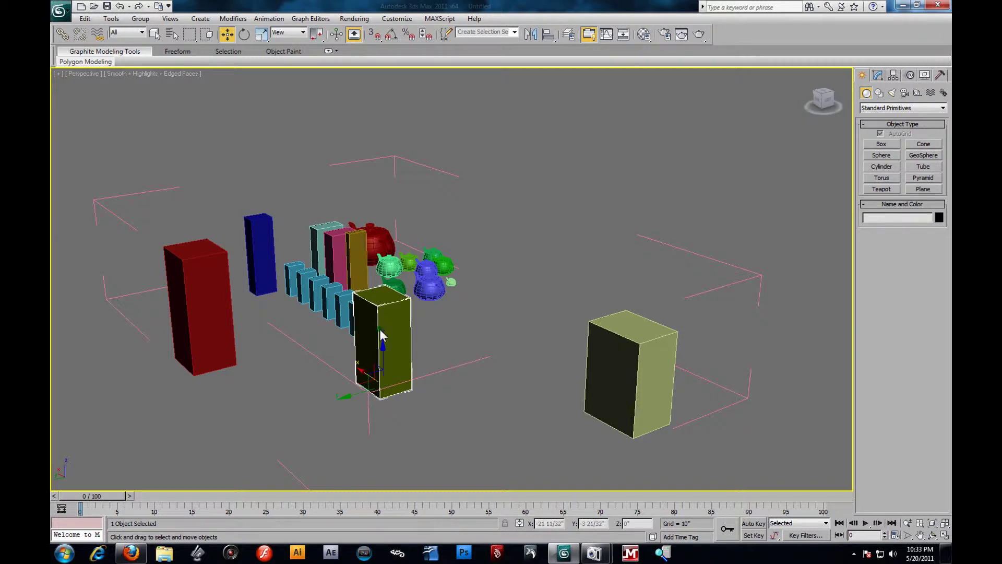
click(140, 18)
click(152, 71)
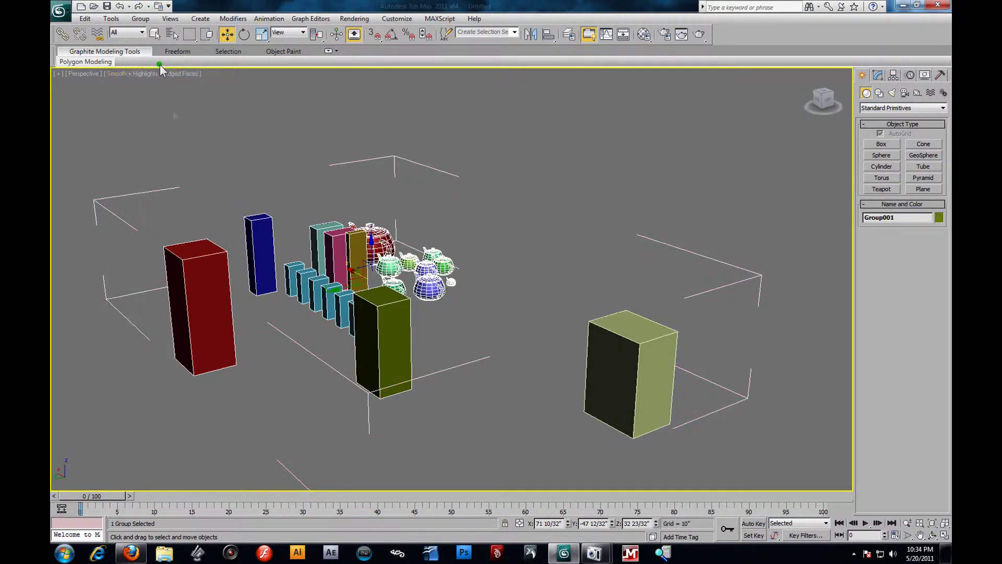
Select Group001 by one of its teapots and move the whole group about 38" along negative Y
click(578, 224)
click(422, 286)
drag(339, 286, 379, 285)
alt+middle_drag(546, 298, 490, 260)
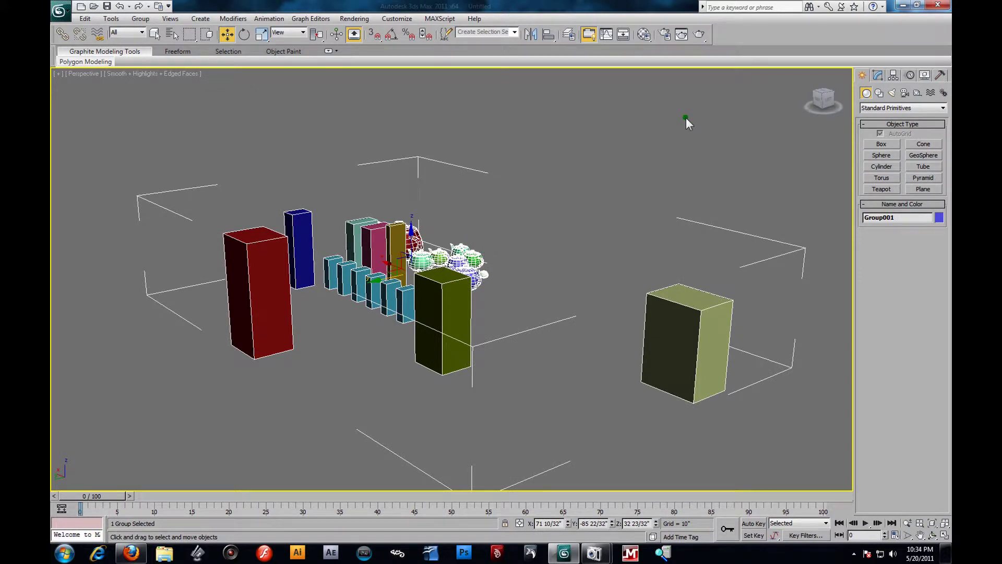
Show the modifier settings of Group001 and examine the grouped scene from several angles
click(878, 74)
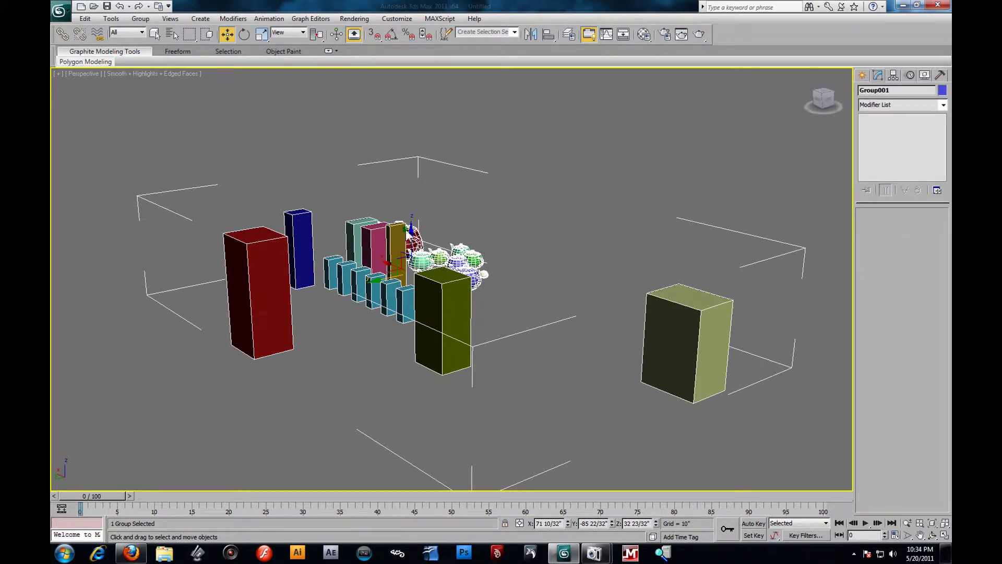
middle_drag(531, 218, 503, 222)
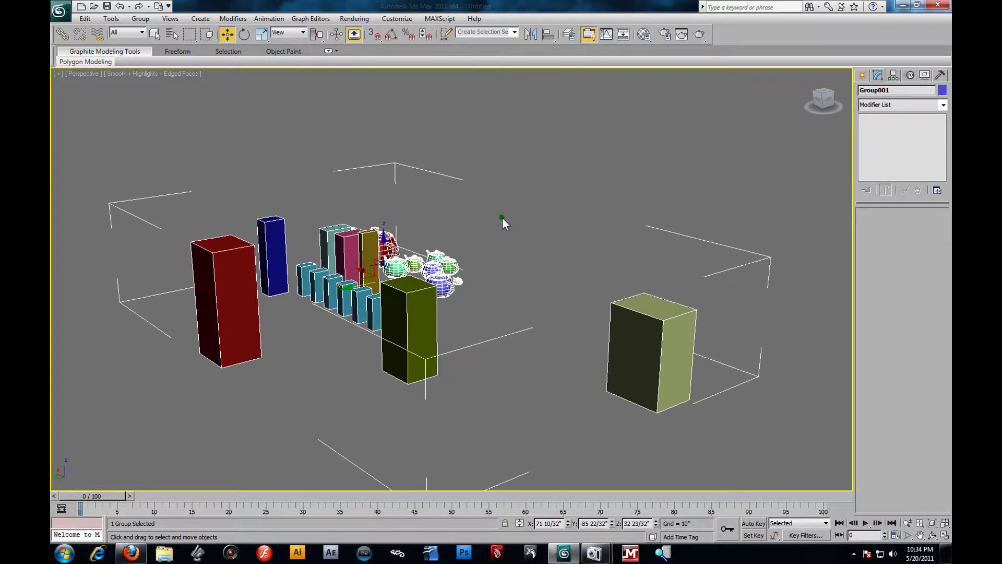
mouse_move(579, 237)
alt+middle_down()
mouse_move(535, 245)
mouse_move(567, 236)
alt+middle_up()
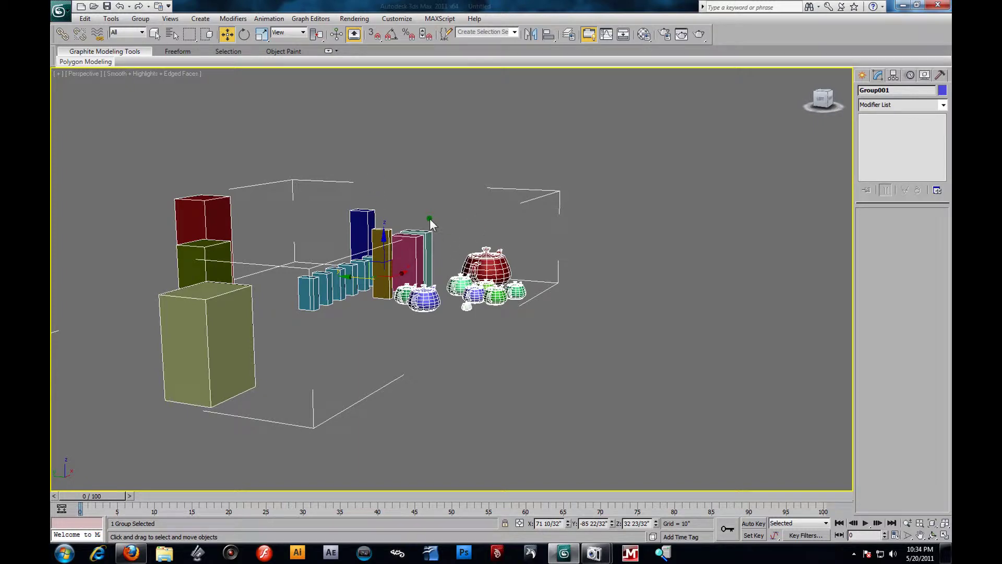
alt+middle_drag(401, 206, 439, 211)
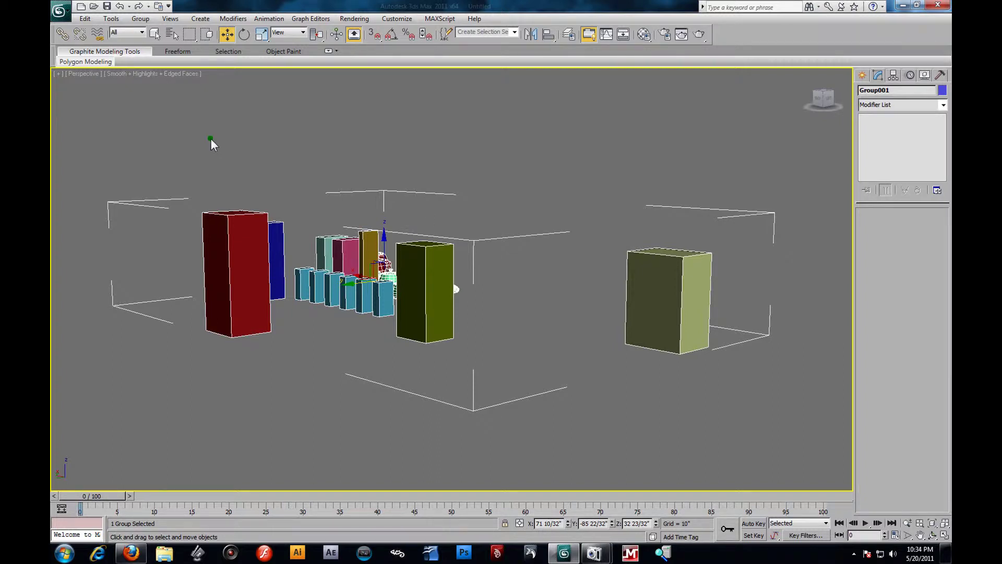
Reset to a new empty scene, discarding the changes to the current one
click(59, 10)
click(79, 66)
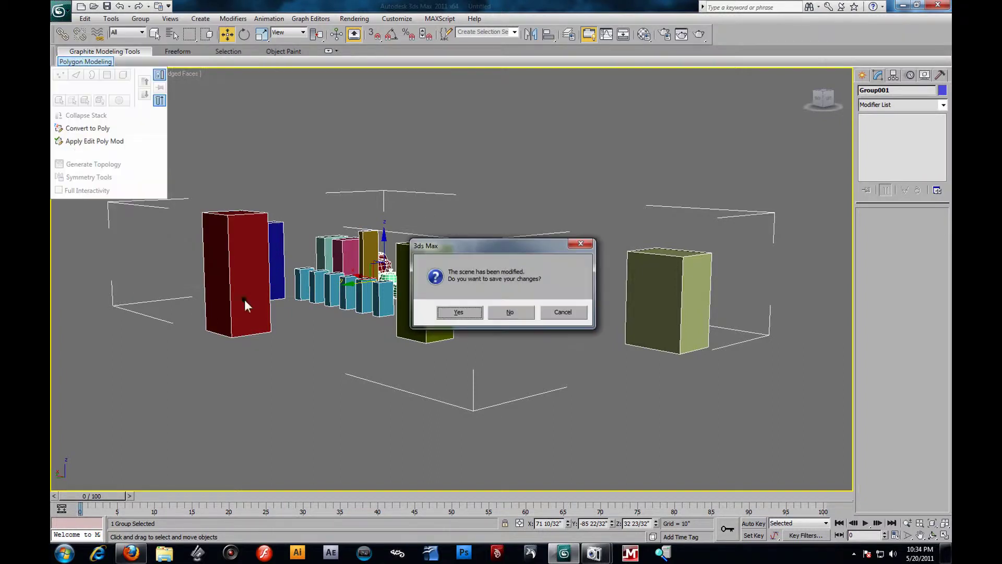
click(502, 311)
click(462, 292)
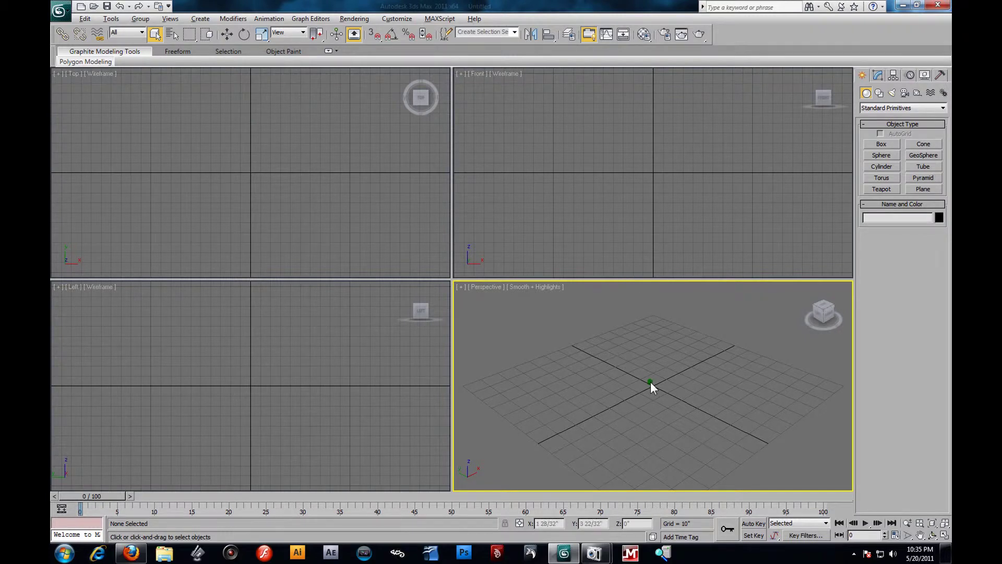
Create a box about 63" long, 71" wide and 54" high in the Perspective view, maximize that view and show edged faces
alt+middle_drag(651, 387, 600, 337)
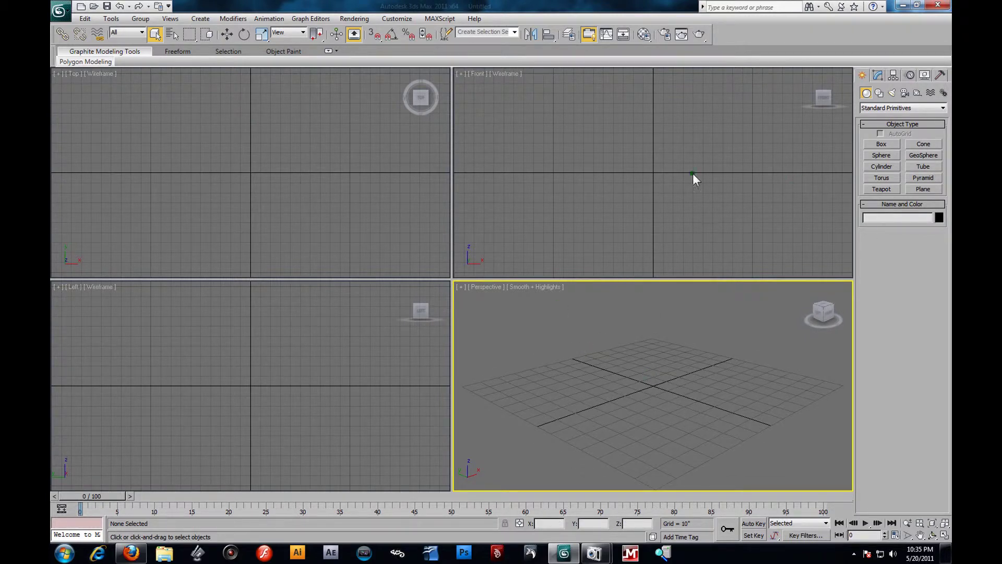
click(881, 143)
drag(674, 368, 674, 432)
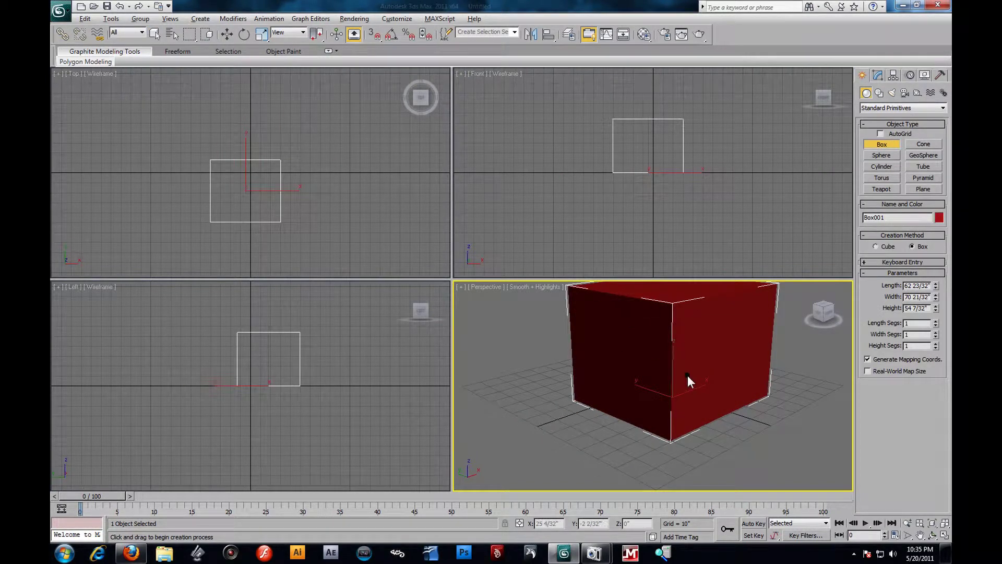
key(alt+w)
scroll(548, 355, down, 3)
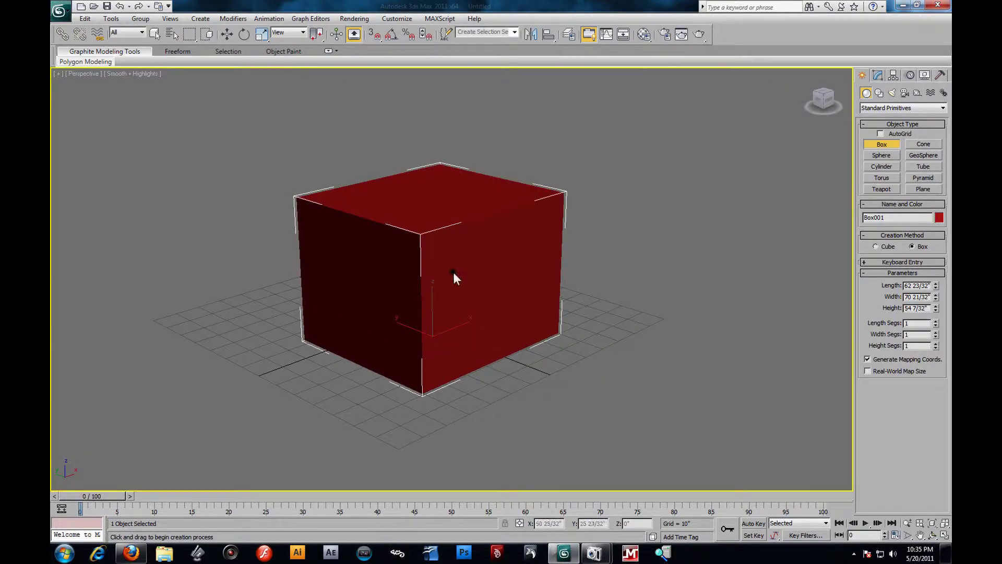
key(F4)
Try the Move tool on the box along its Z axis and along its Y axis, undoing each move
click(228, 37)
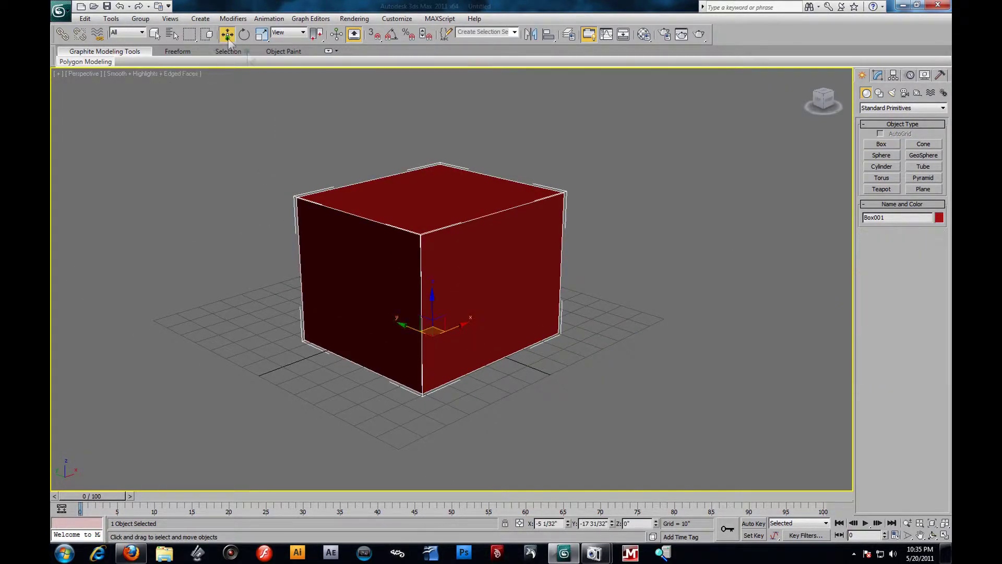
click(596, 205)
mouse_move(484, 312)
alt+middle_down()
mouse_move(473, 305)
mouse_move(483, 302)
mouse_move(469, 308)
alt+middle_up()
click(404, 302)
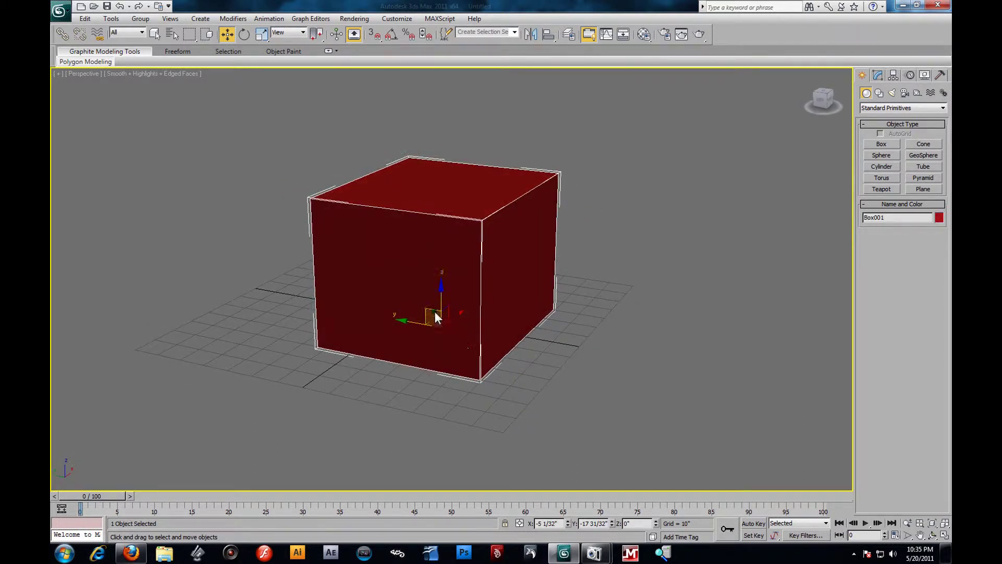
alt+middle_drag(480, 344, 441, 296)
drag(441, 296, 427, 234)
key(ctrl+z)
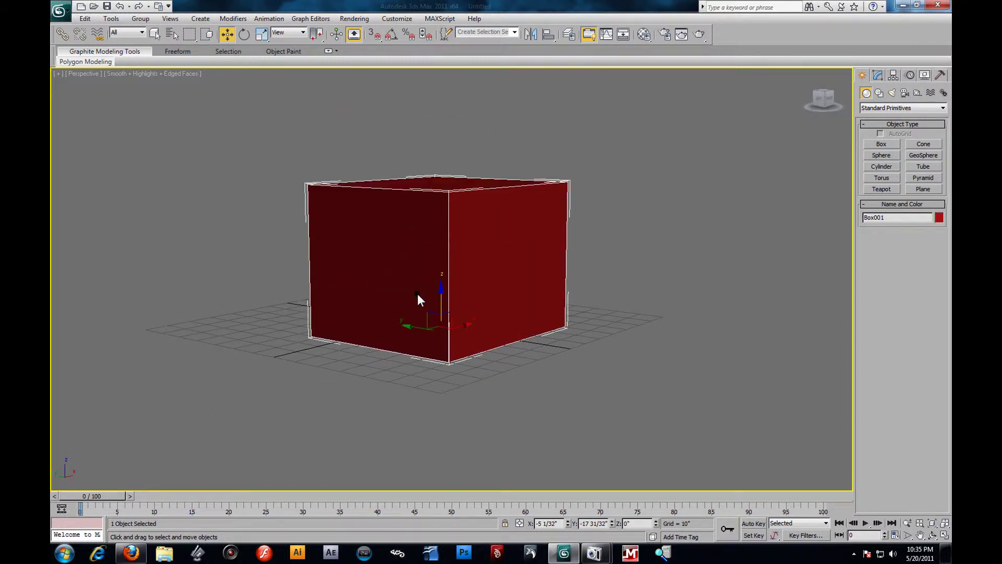
drag(411, 327, 484, 308)
key(ctrl+z)
alt+middle_drag(484, 308, 516, 336)
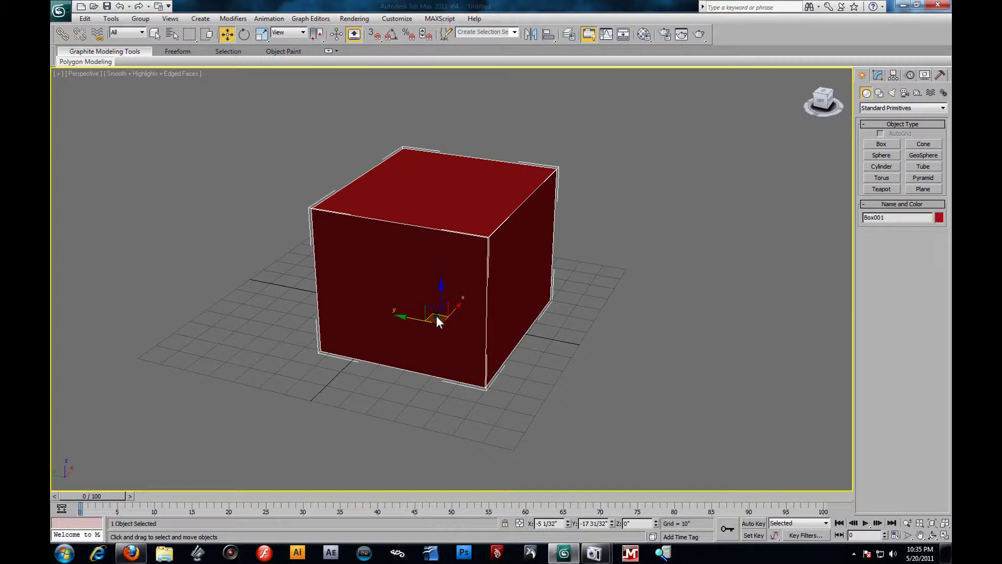
Try out planar moves on the box, undoing trial moves, and leave it at about X -29", Y -39" on the ground plane
drag(436, 318, 429, 343)
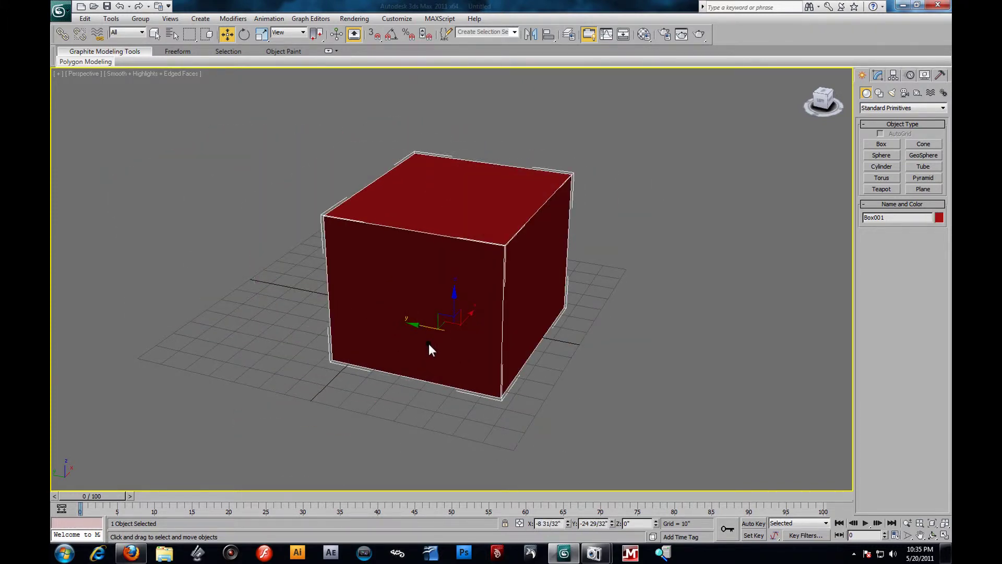
key(ctrl+z)
drag(480, 301, 374, 313)
key(ctrl+z)
alt+middle_drag(503, 368, 512, 359)
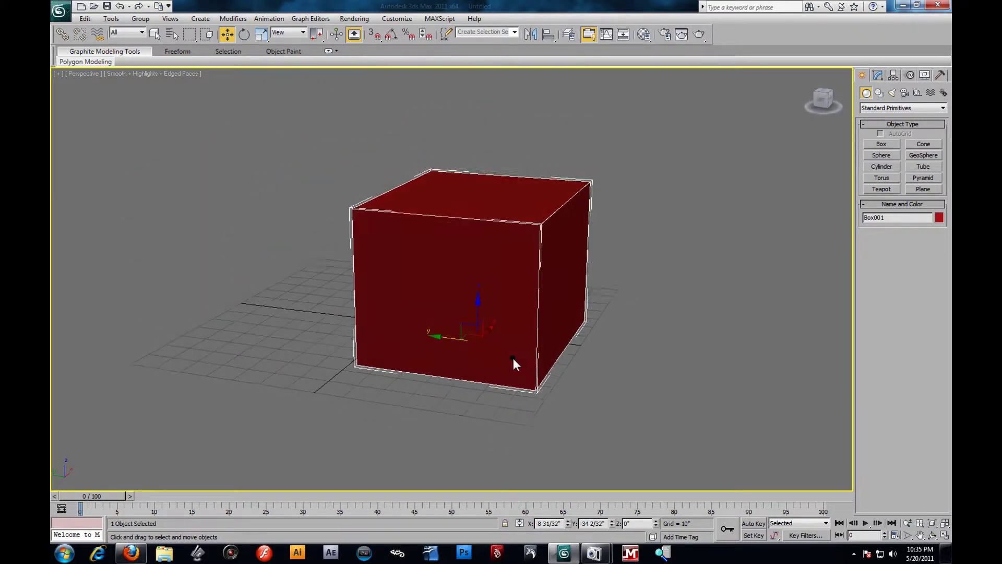
drag(472, 334, 426, 359)
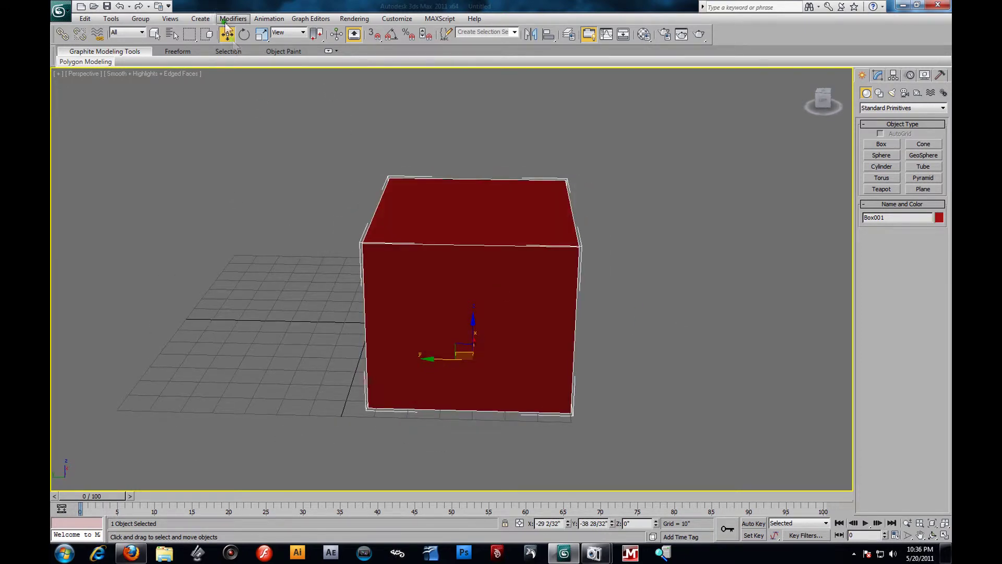
Try rotating the box about its individual axes with the Rotate tool, undoing or cancelling each rotation
click(248, 36)
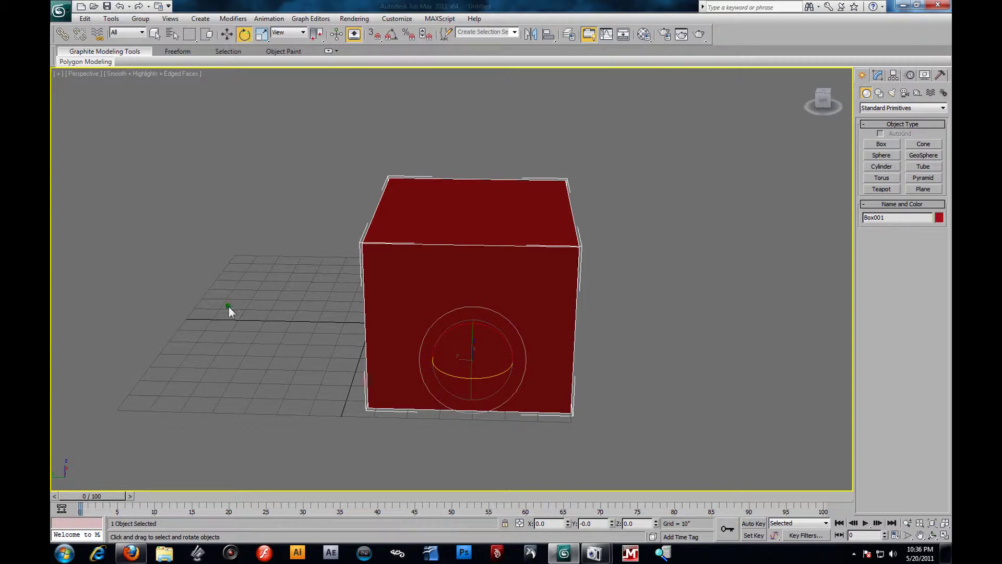
alt+middle_drag(522, 386, 438, 349)
drag(452, 346, 449, 380)
key(ctrl+z)
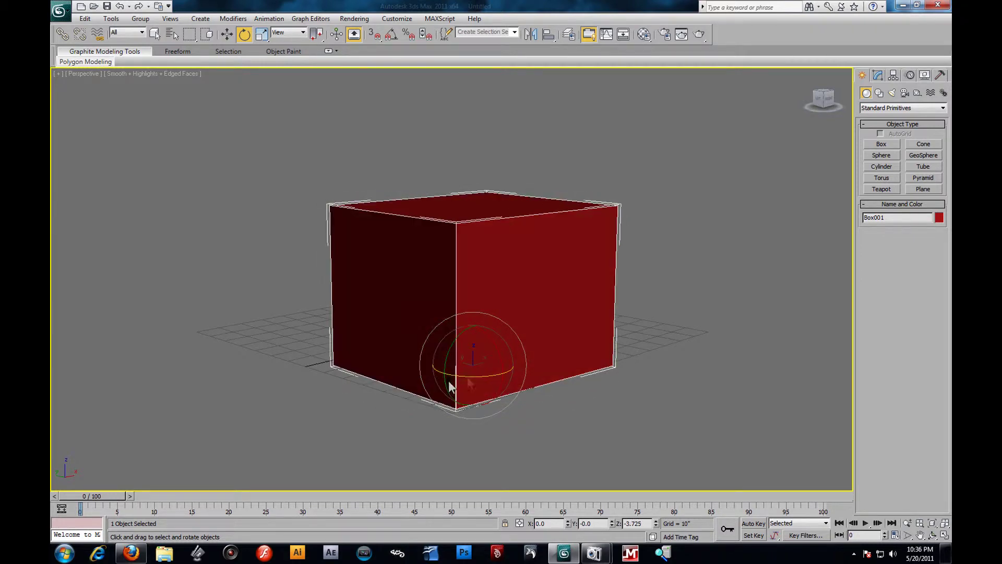
drag(492, 350, 501, 381)
right_click(500, 381)
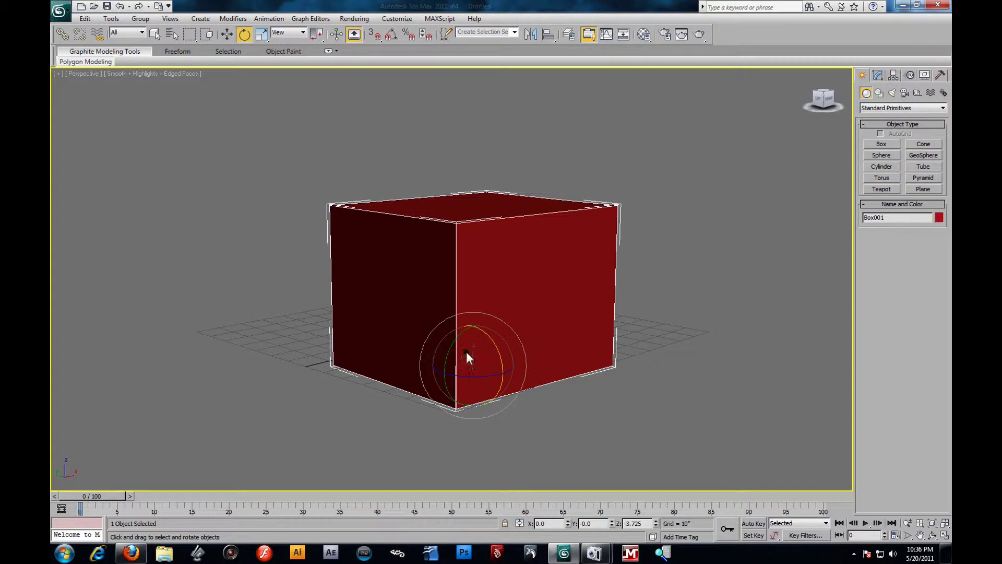
Try rotating the box freely on all axes at once, and undo the rotations back to zero
alt+middle_drag(463, 373, 477, 392)
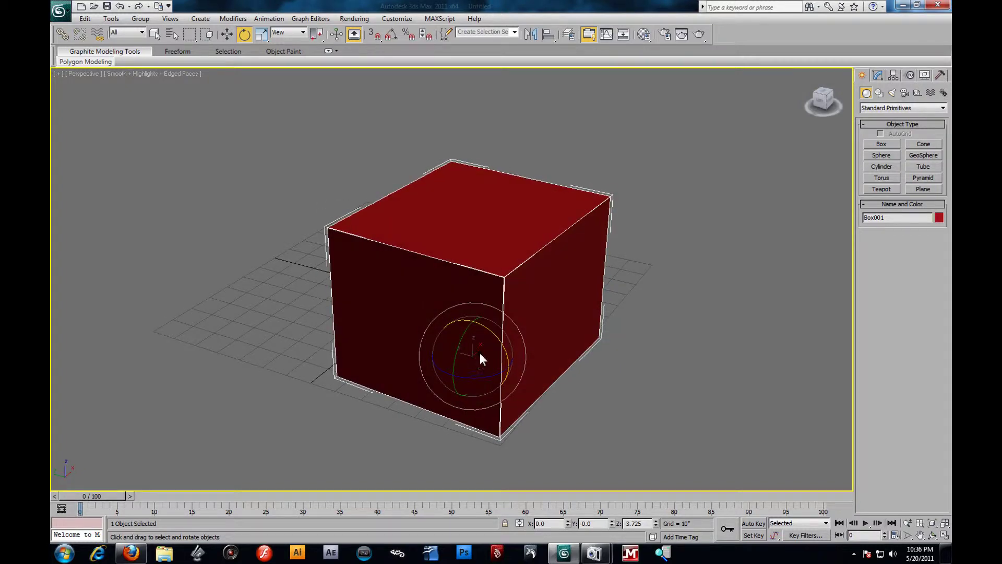
drag(479, 359, 520, 327)
key(ctrl+z)
key(ctrl+z)
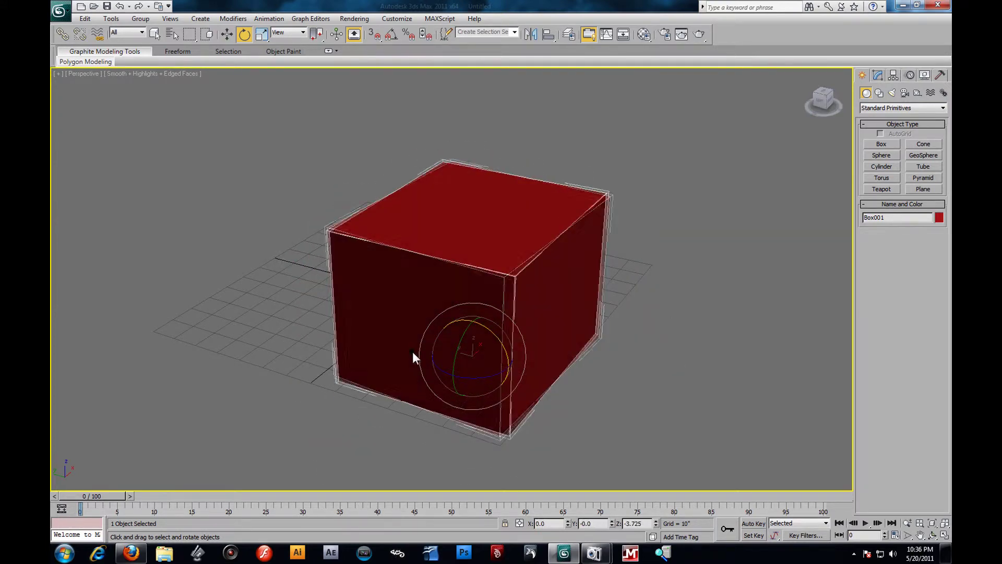
alt+middle_drag(356, 337, 198, 285)
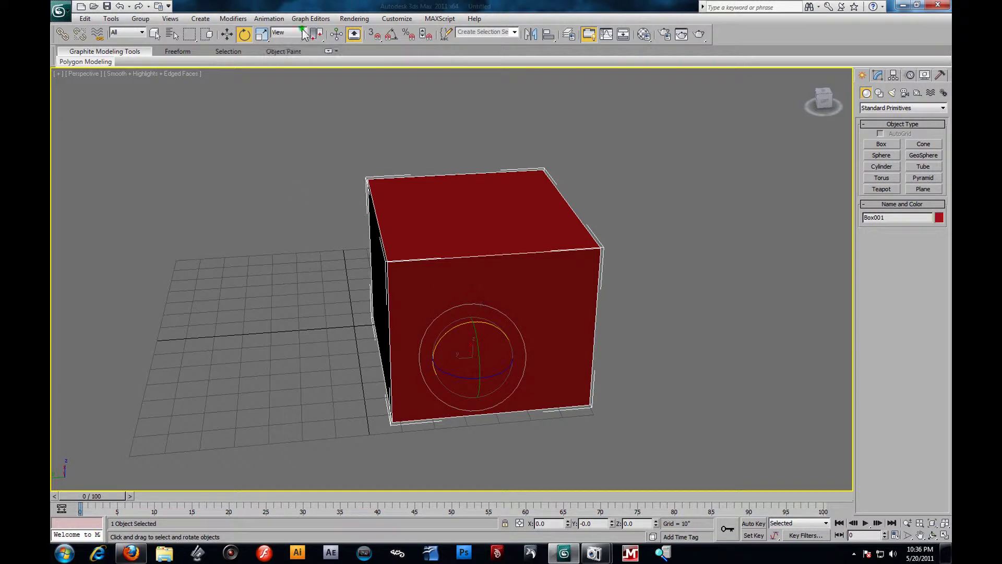
alt+middle_drag(483, 208, 478, 193)
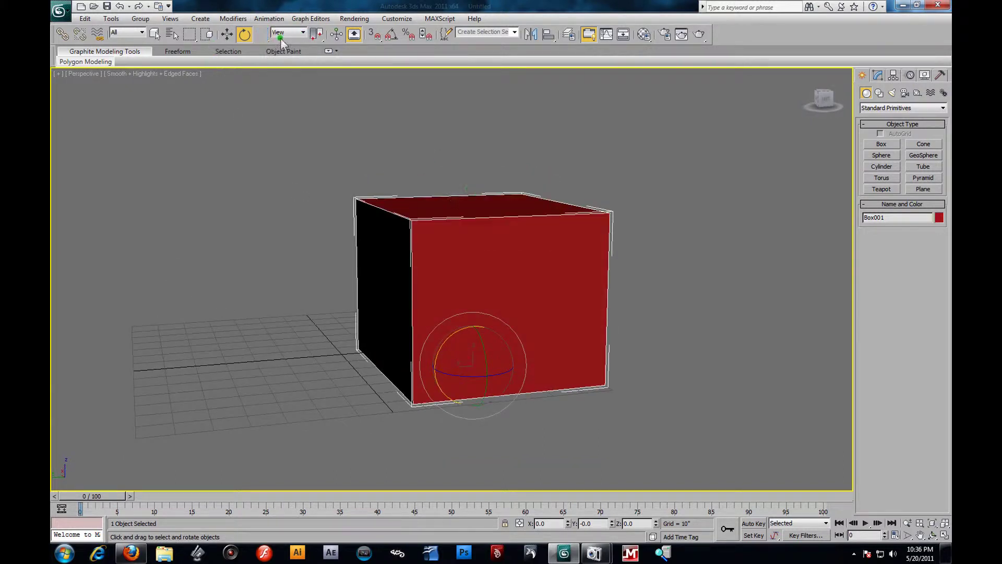
Try scaling the box along Z to about 286%, along Y to about 346% and along X, undoing each scale
click(262, 35)
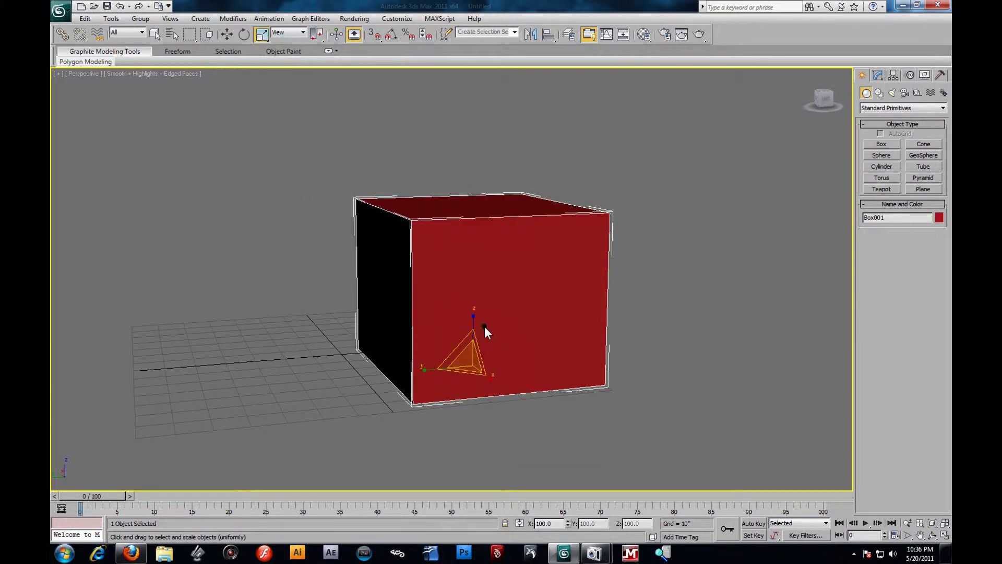
drag(475, 316, 477, 243)
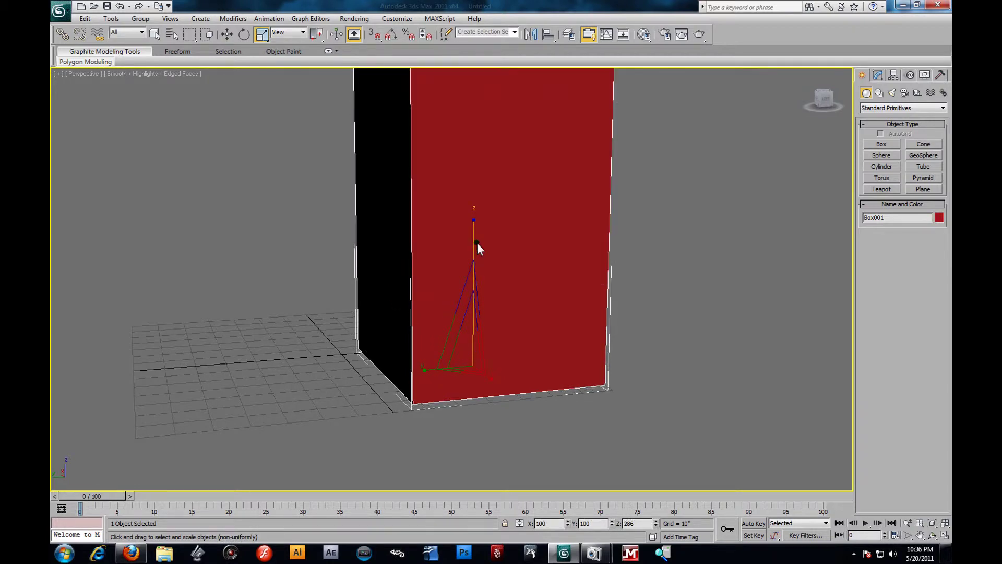
key(ctrl+z)
drag(430, 370, 339, 374)
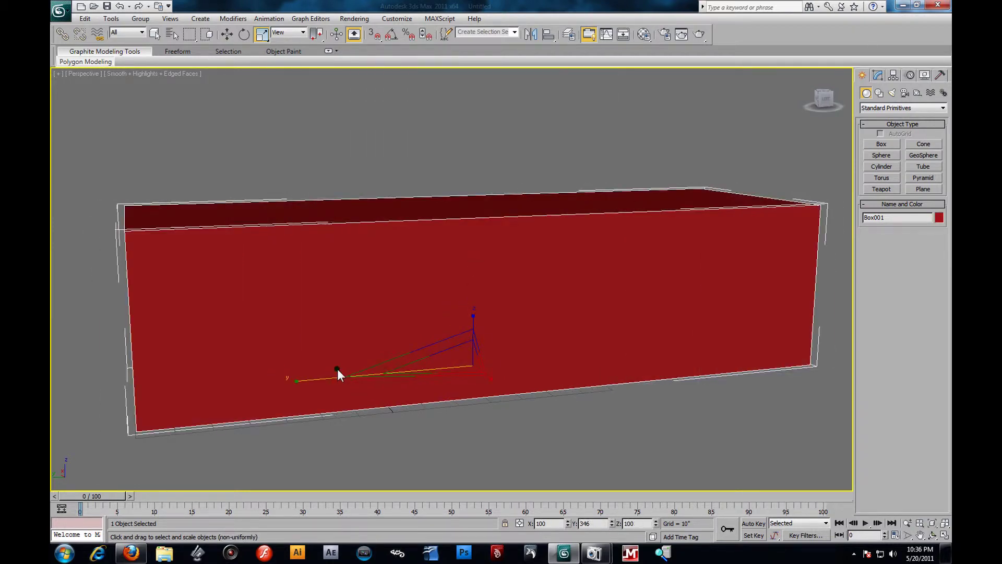
key(ctrl+z)
drag(503, 377, 546, 422)
key(ctrl+z)
alt+middle_drag(446, 426, 403, 376)
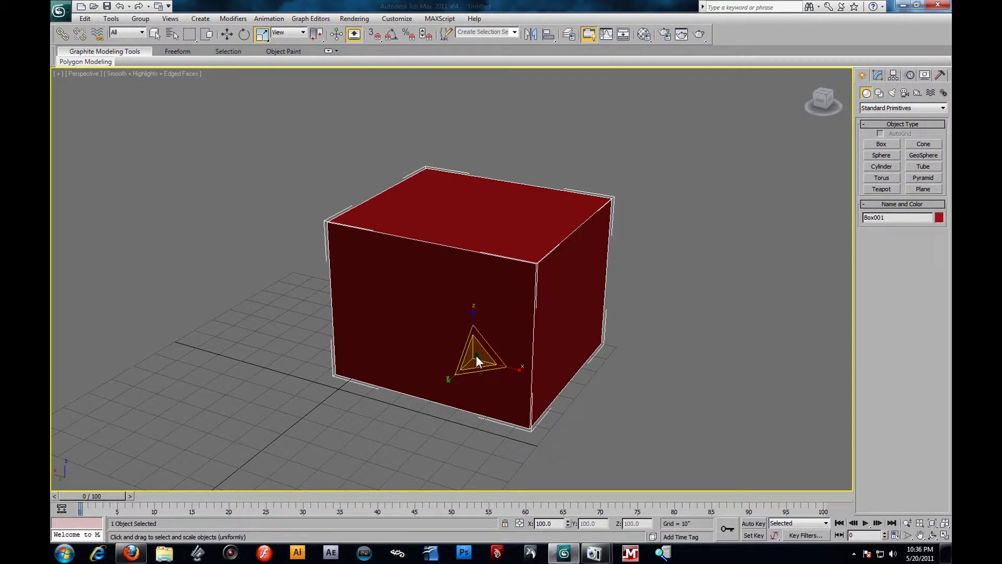
Try scaling the box uniformly to about 181%, and undo it
drag(476, 356, 349, 310)
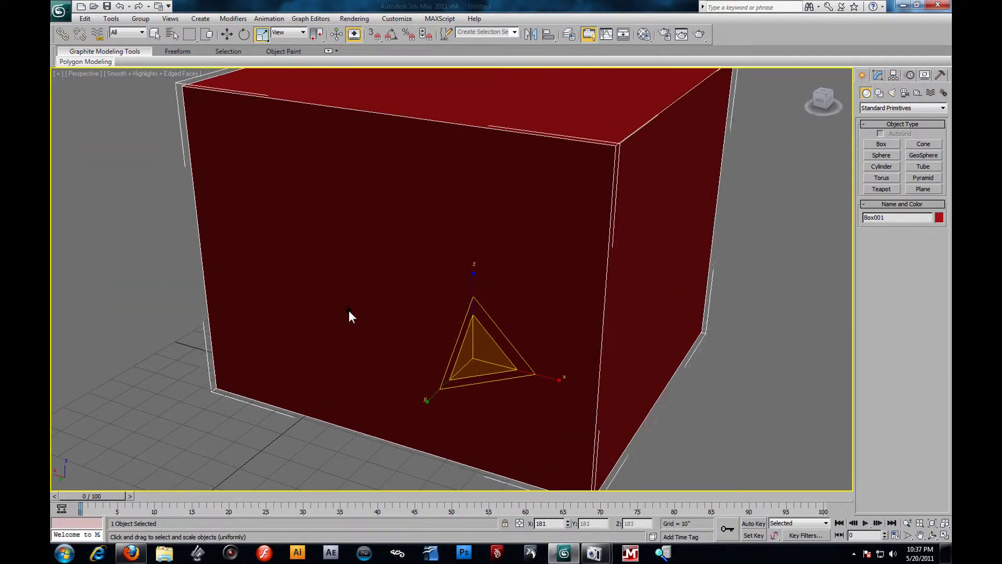
key(ctrl+z)
alt+middle_drag(421, 391, 462, 389)
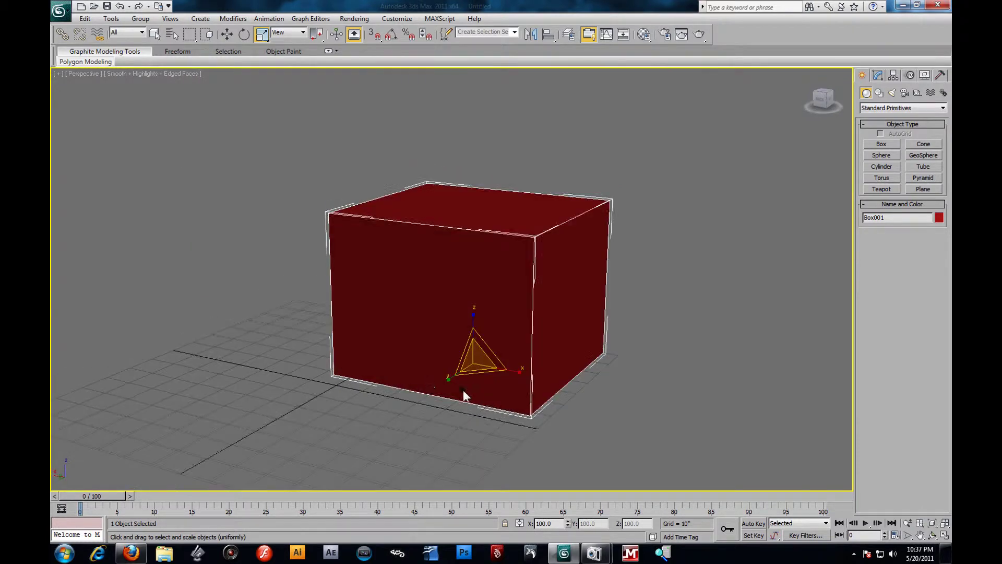
Try scaling the box in the XZ plane to about 254% and in the YZ plane, cancelling and undoing both
scroll(470, 393, up, 4)
scroll(474, 396, down, 3)
scroll(481, 380, up, 6)
scroll(475, 351, down, 4)
scroll(467, 357, up, 4)
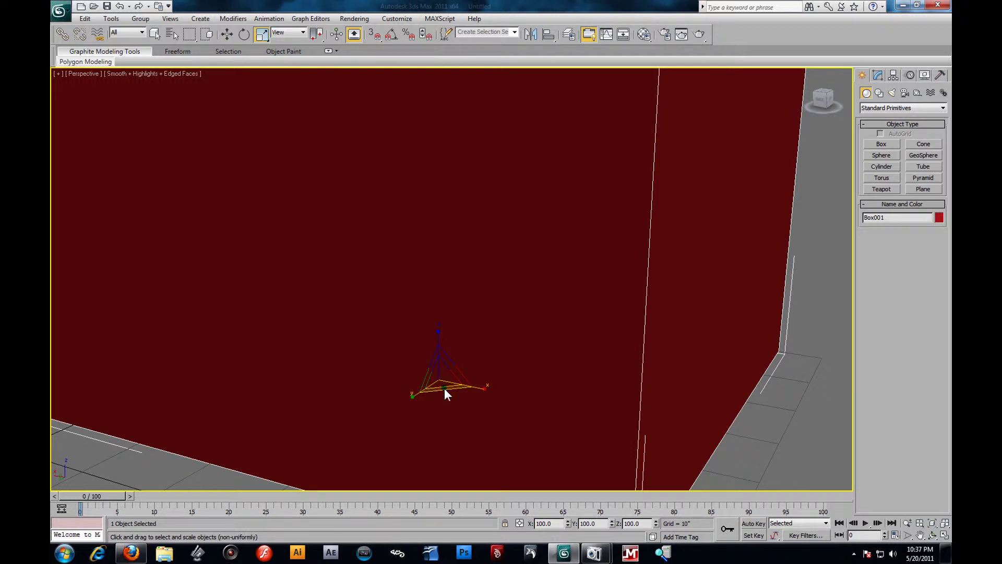
scroll(451, 368, down, 5)
drag(456, 310, 445, 166)
scroll(533, 224, down, 3)
middle_drag(533, 224, 428, 385)
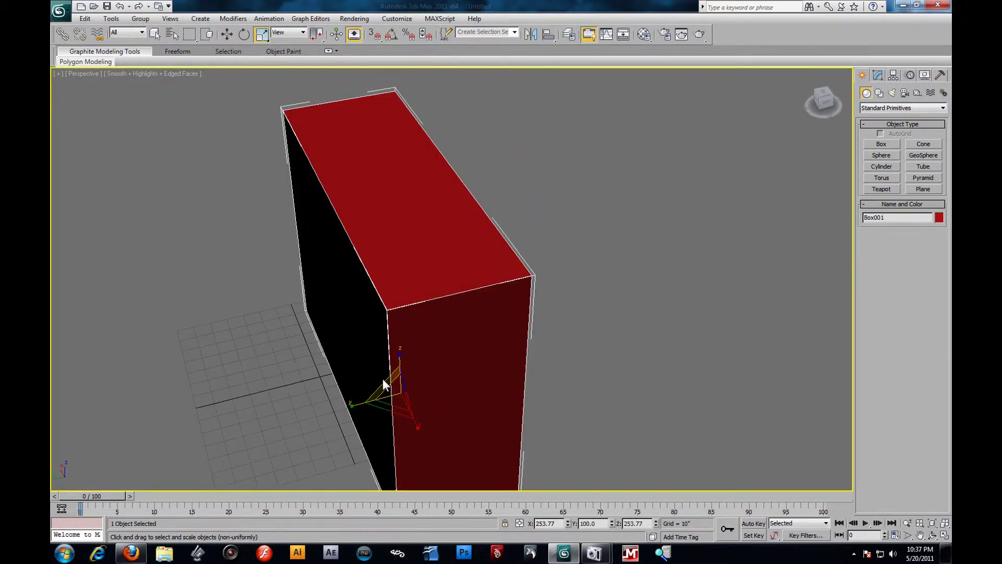
drag(385, 381, 443, 480)
right_click(444, 479)
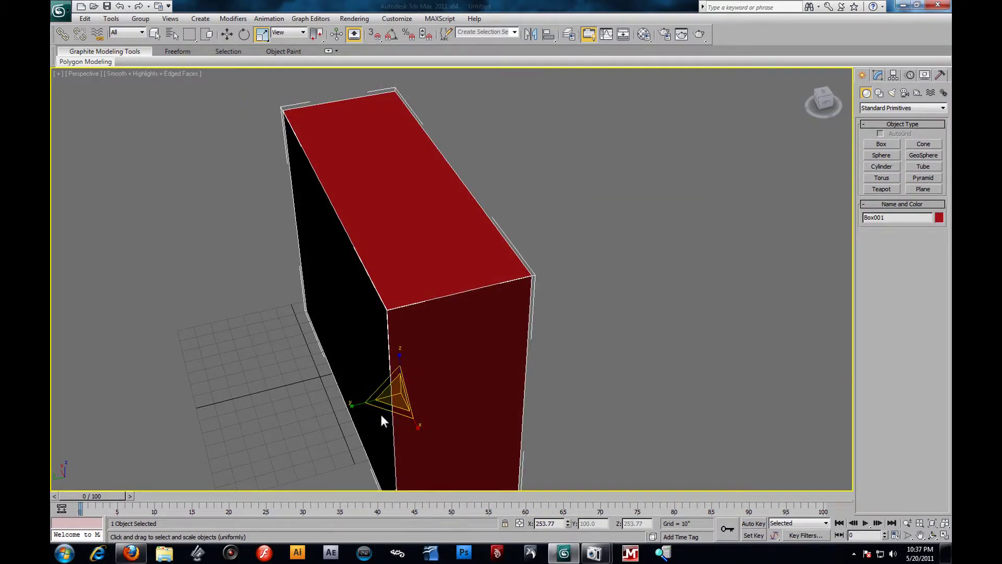
key(ctrl+z)
Try enlarging the box uniformly to about 265% from the gizmo's centre, and undo it
drag(396, 404, 295, 312)
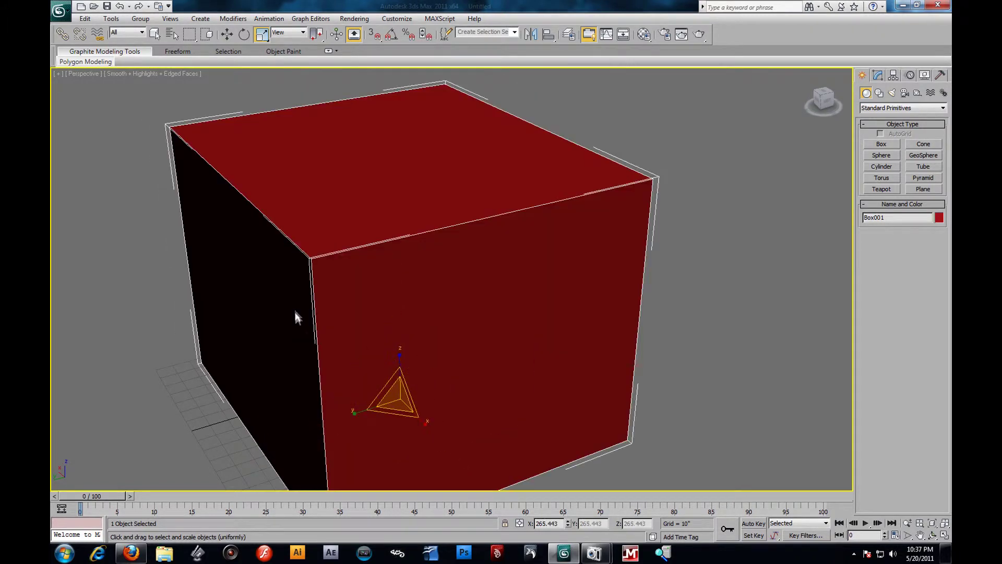
key(ctrl+z)
alt+middle_drag(484, 399, 434, 379)
scroll(449, 371, up, 3)
alt+middle_drag(302, 431, 315, 415)
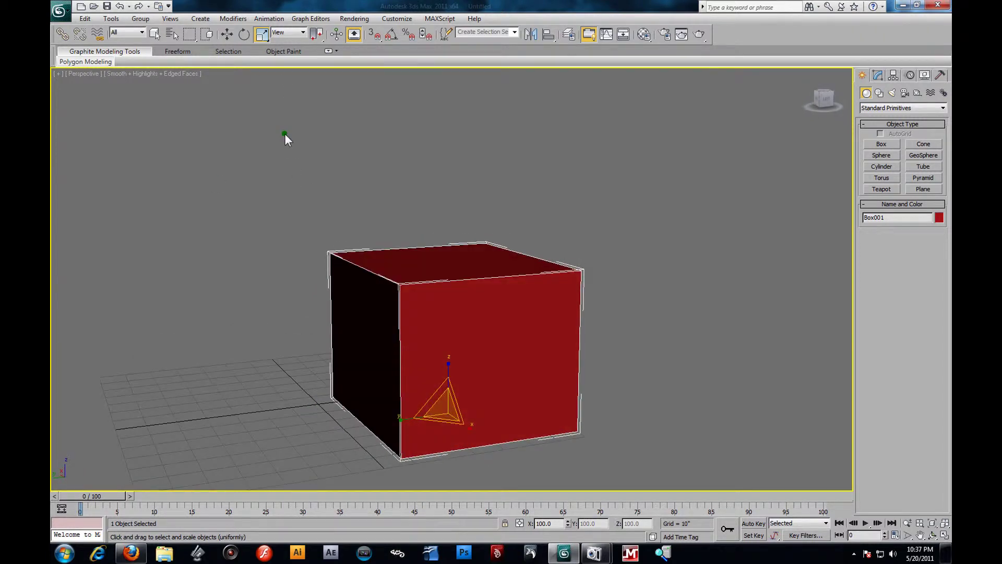
Flatten the box into a thin slab by scaling it along Z to about 15% and again to 44%, and activate the Move tool
click(245, 34)
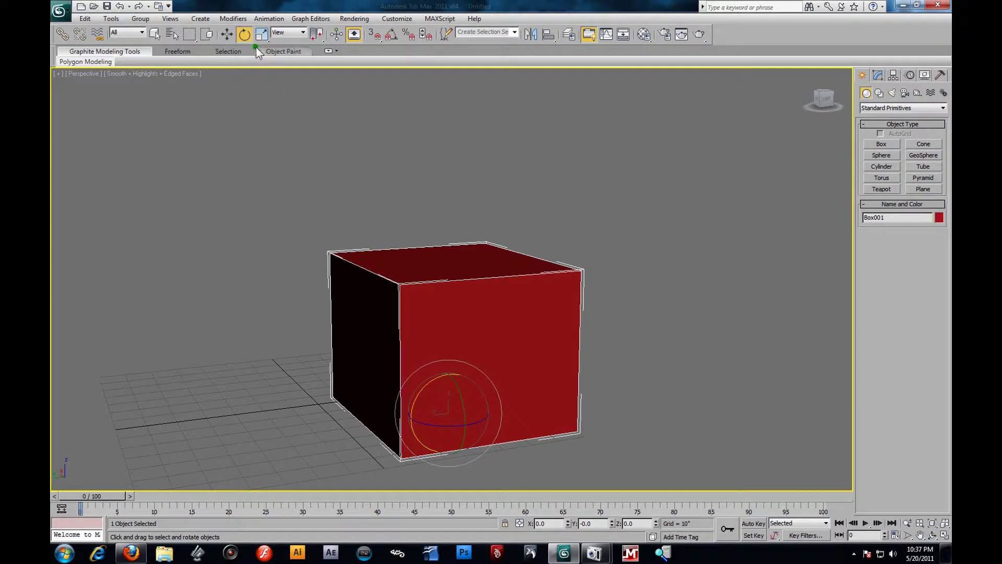
click(262, 35)
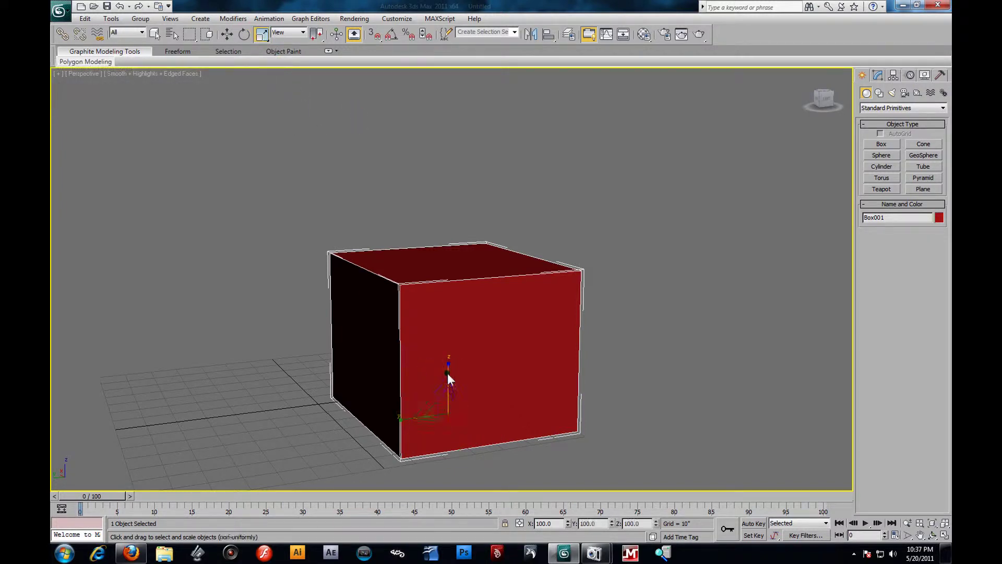
drag(449, 364, 460, 501)
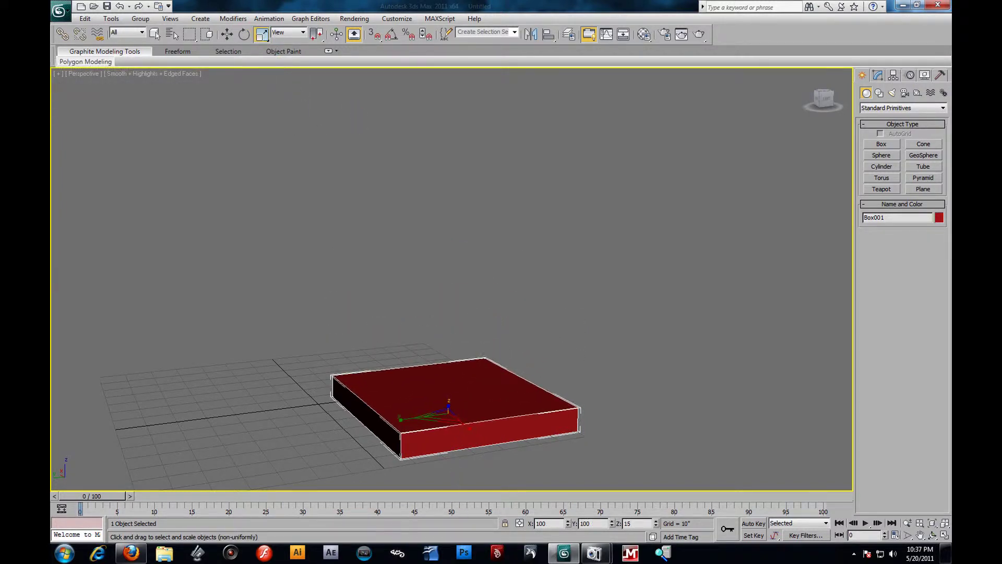
drag(448, 365, 447, 414)
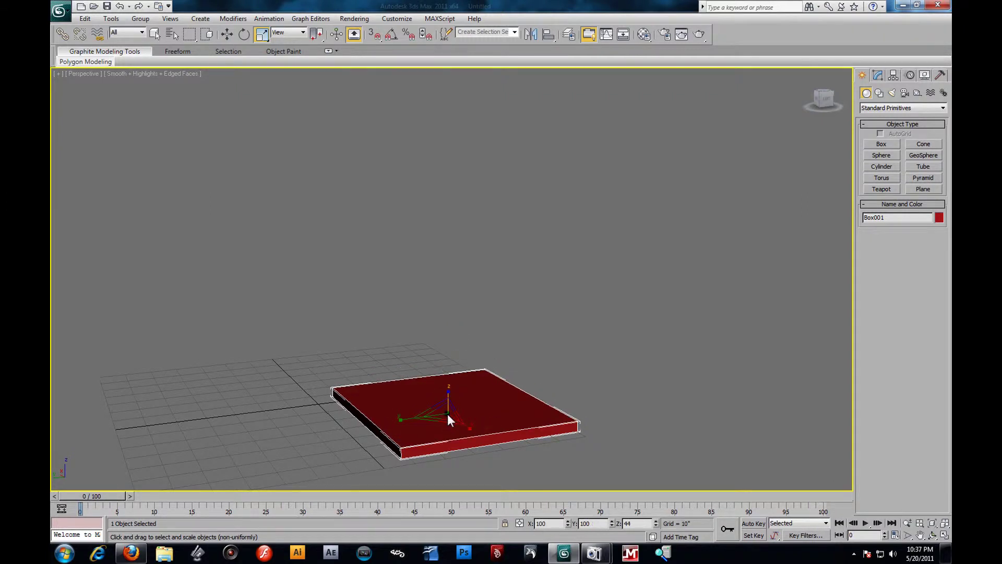
click(226, 34)
middle_drag(494, 366, 478, 327)
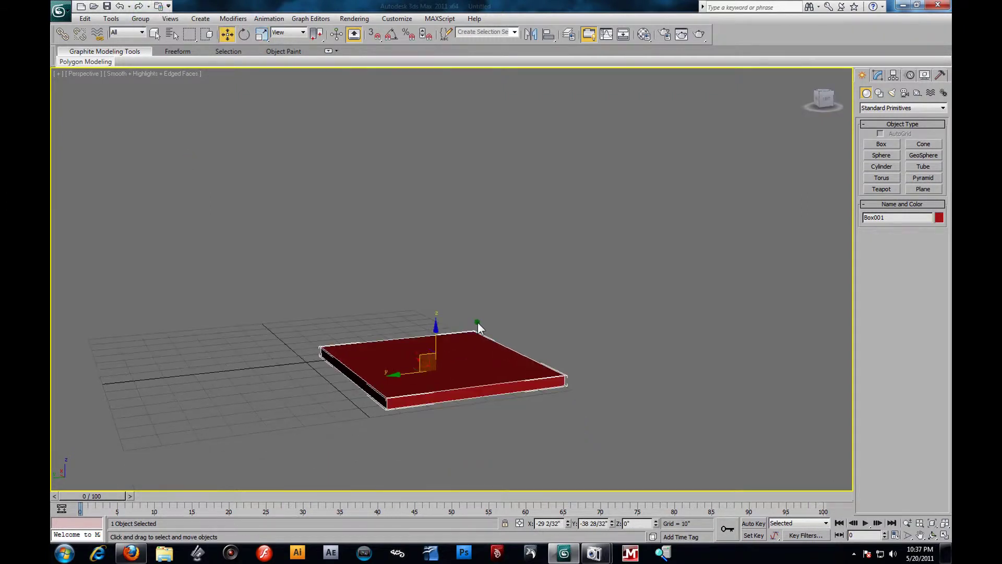
Raise the slab about 32" along Z and create a cylinder leg about 2 27/32" in radius and 32 28/32" high under its back-left corner
drag(440, 330, 428, 243)
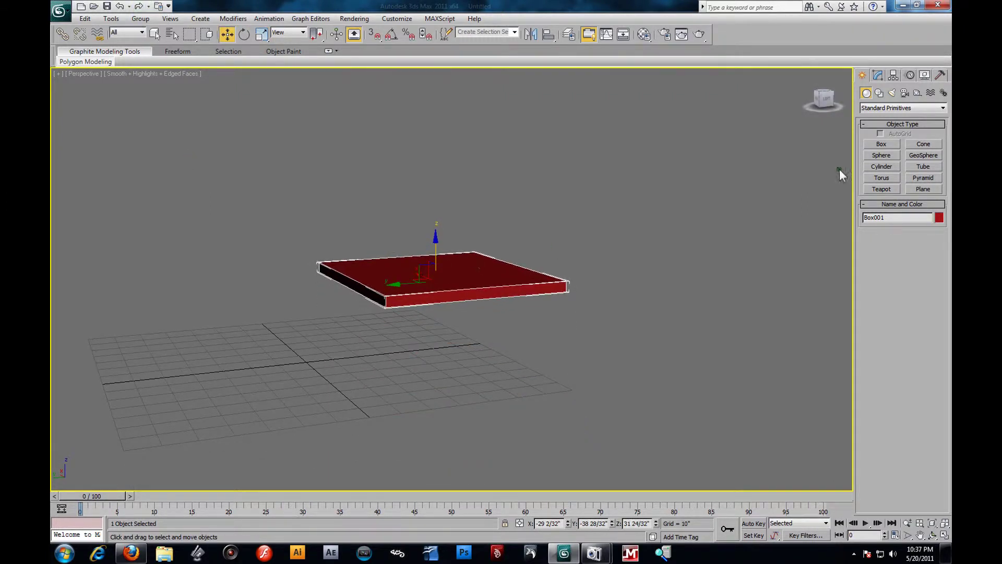
click(887, 166)
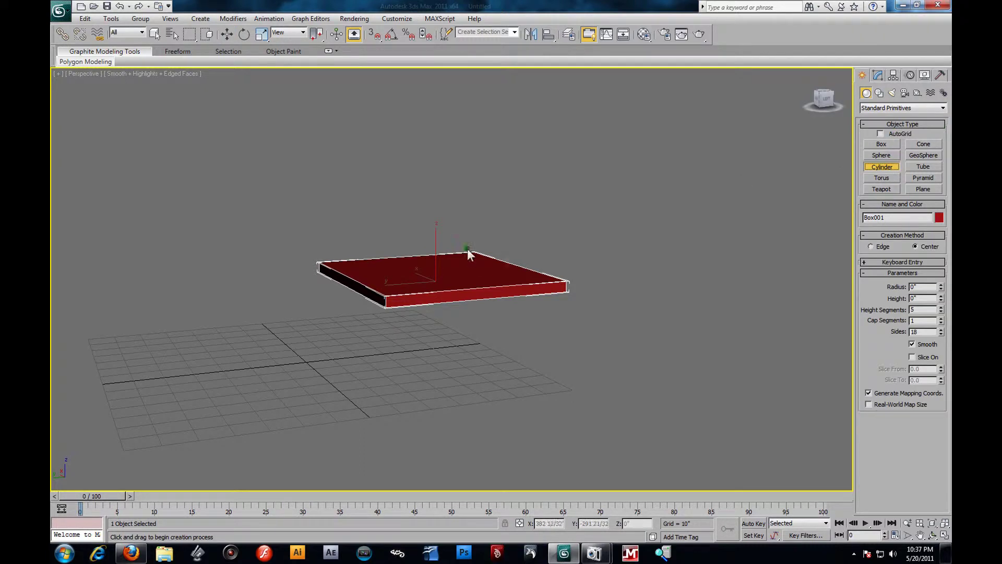
key(alt+w)
right_click(270, 198)
key(z)
drag(196, 125, 199, 122)
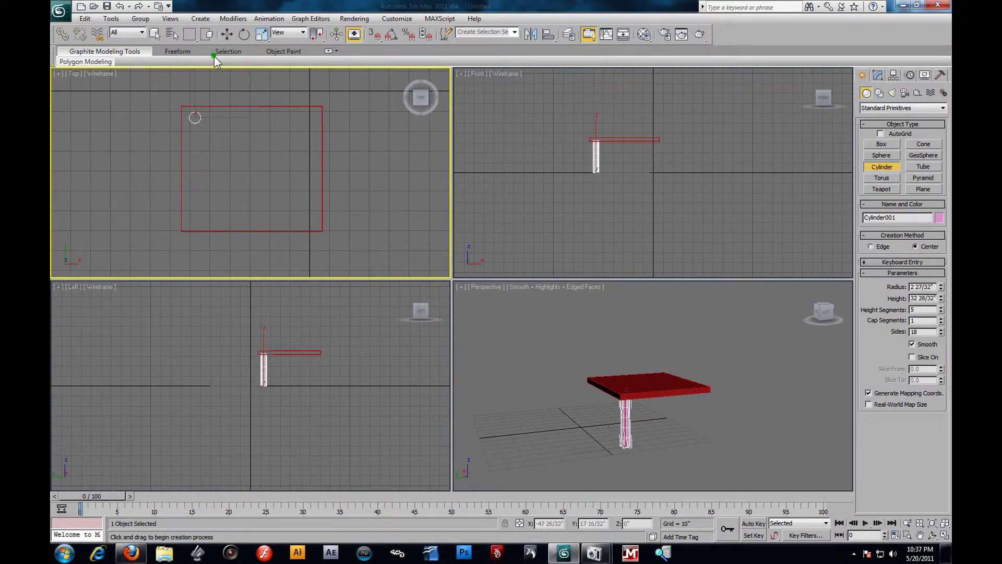
Clone the leg along X to the neighbouring corner, and clone both legs along Y to the opposite side of the tabletop
click(228, 35)
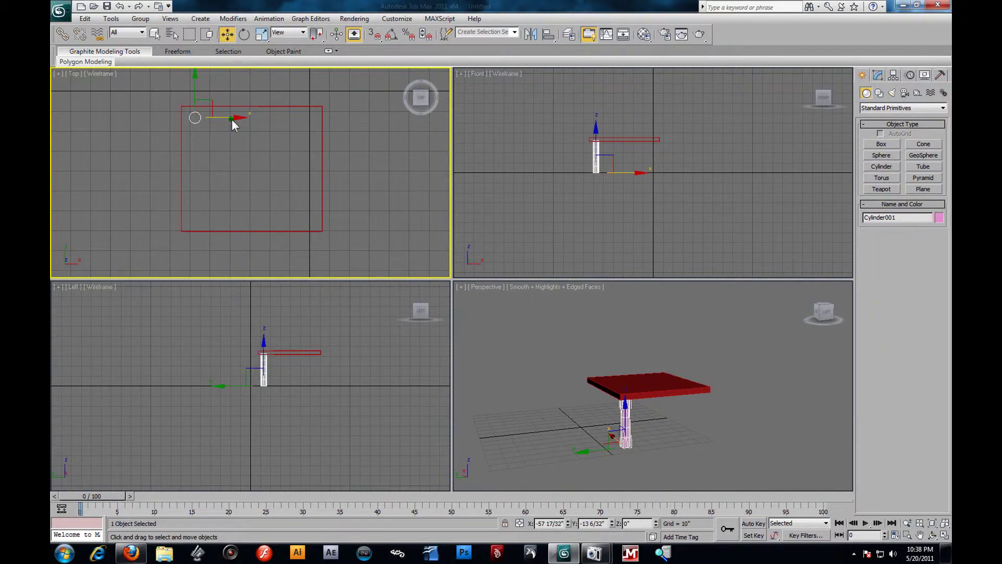
shift+drag(232, 119, 349, 133)
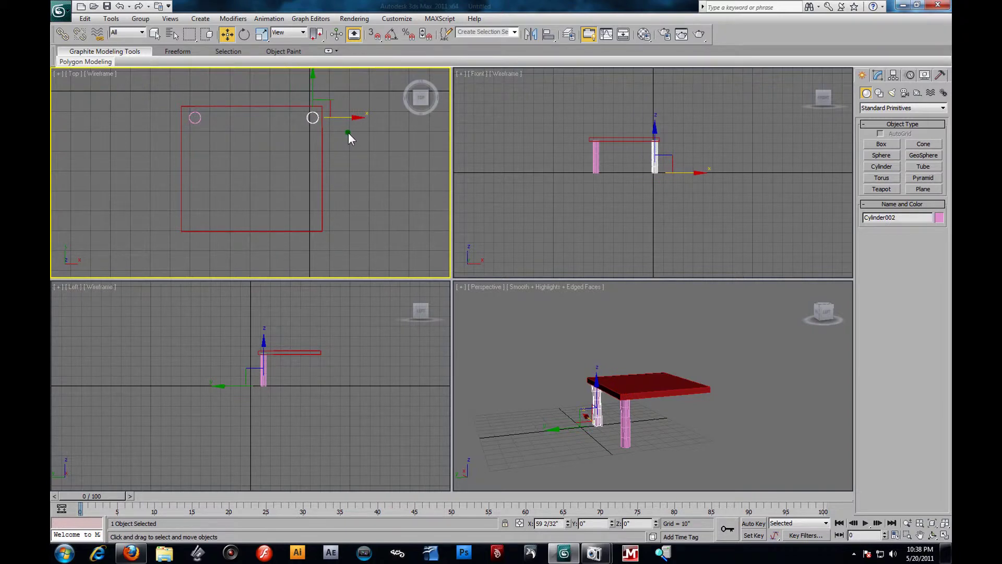
click(502, 322)
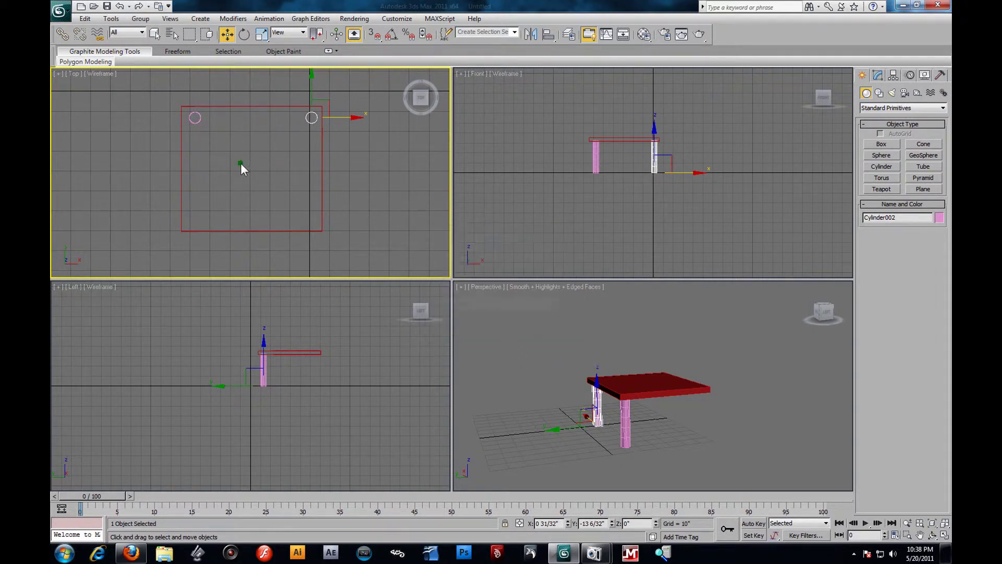
ctrl+click(199, 117)
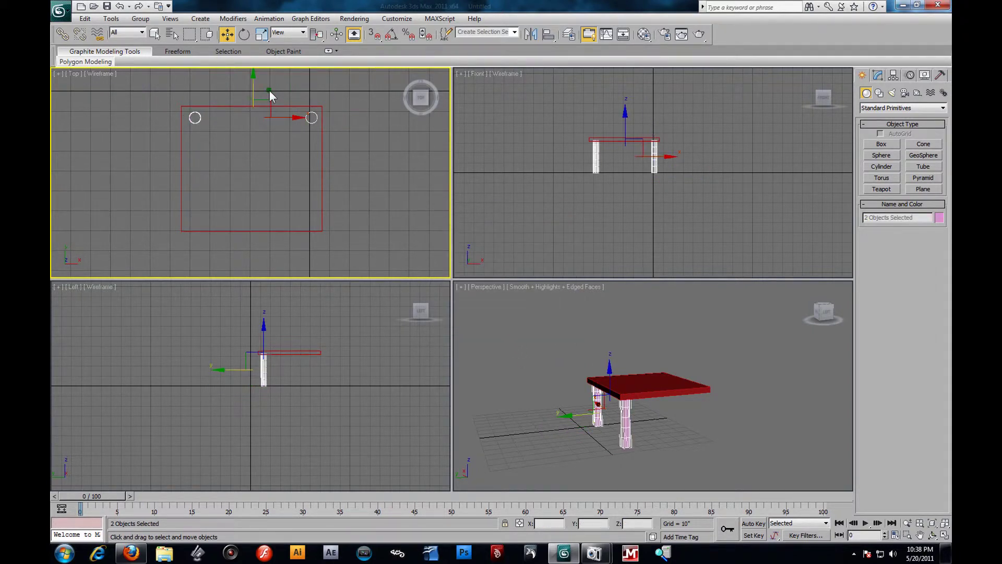
shift+drag(254, 92, 263, 183)
click(502, 321)
Rotate the tabletop and all four legs about the Z axis and try tilting them, undoing the last tilt
click(731, 394)
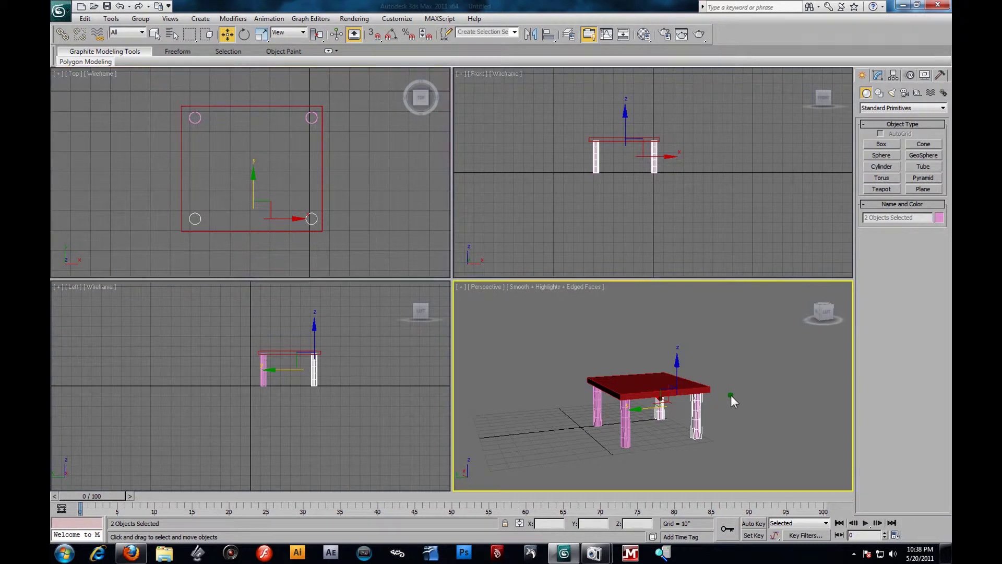
key(alt+w)
alt+middle_drag(551, 330, 507, 343)
alt+middle_drag(571, 343, 626, 338)
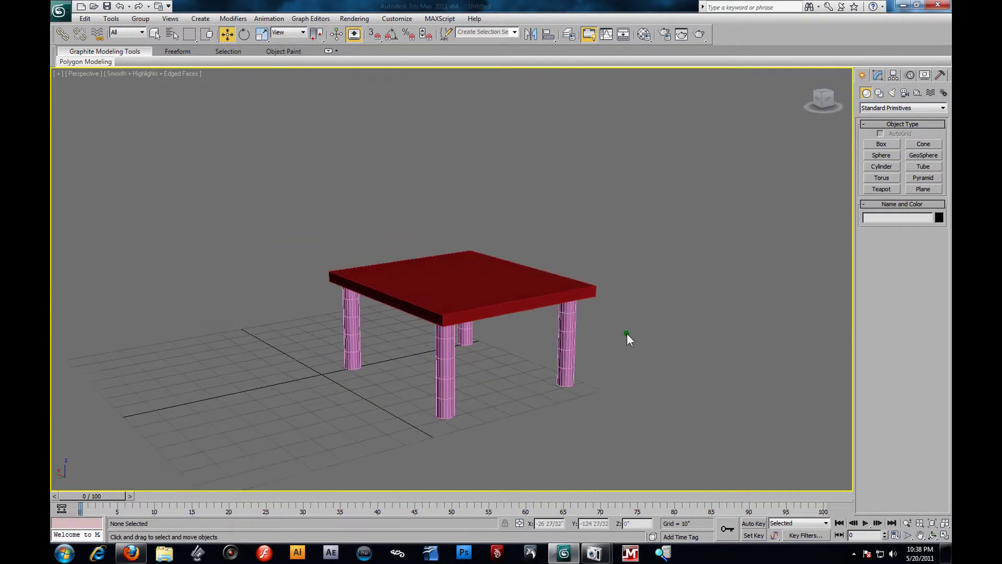
alt+middle_drag(577, 363, 580, 336)
drag(396, 195, 784, 416)
click(245, 34)
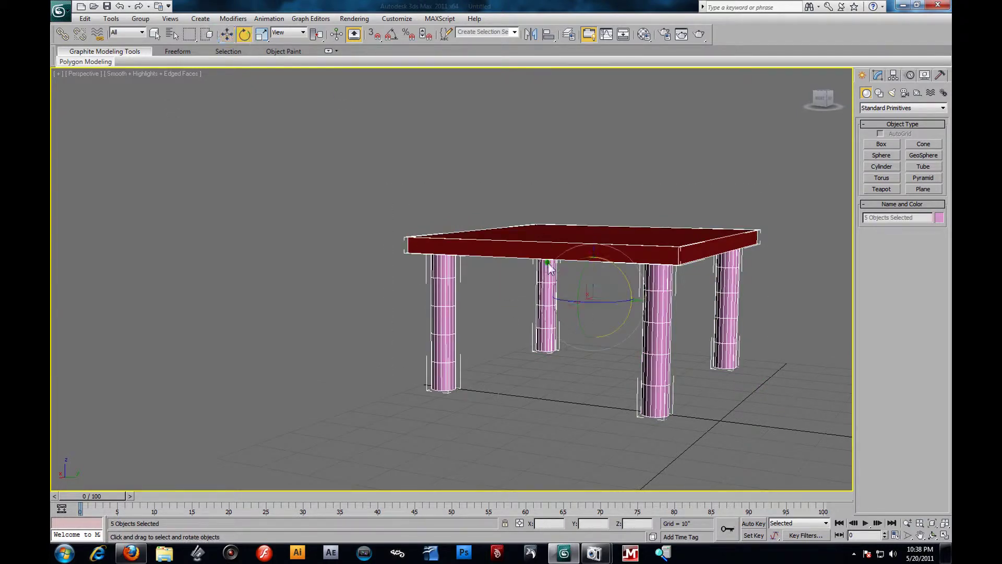
drag(591, 303, 615, 308)
alt+middle_drag(531, 297, 487, 285)
alt+middle_drag(587, 277, 585, 306)
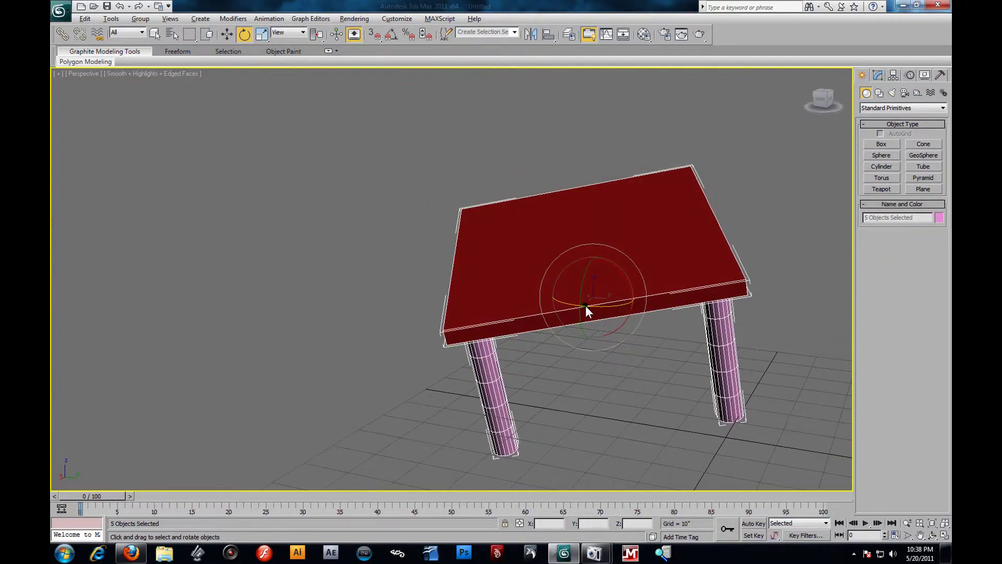
key(alt+w)
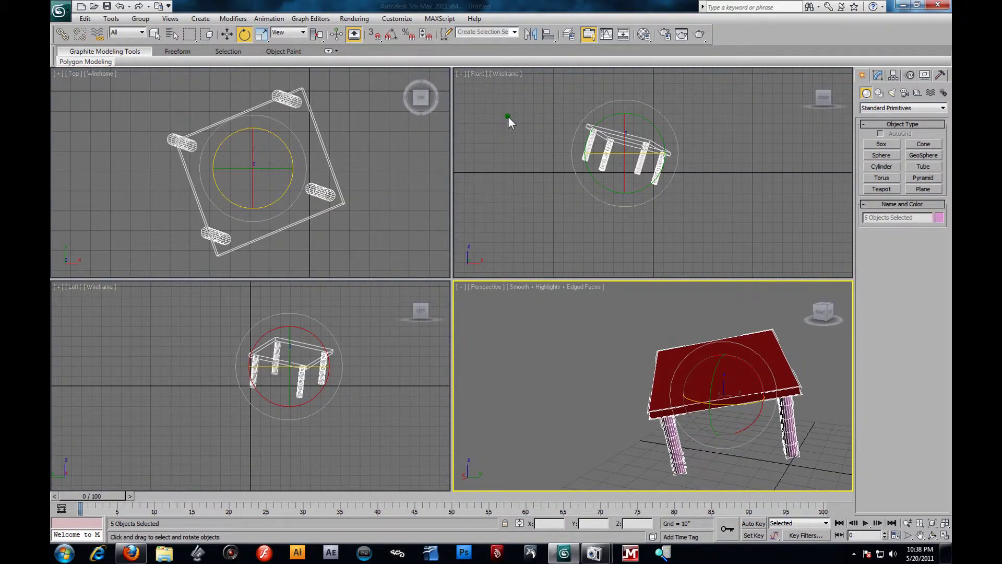
key(ctrl+z)
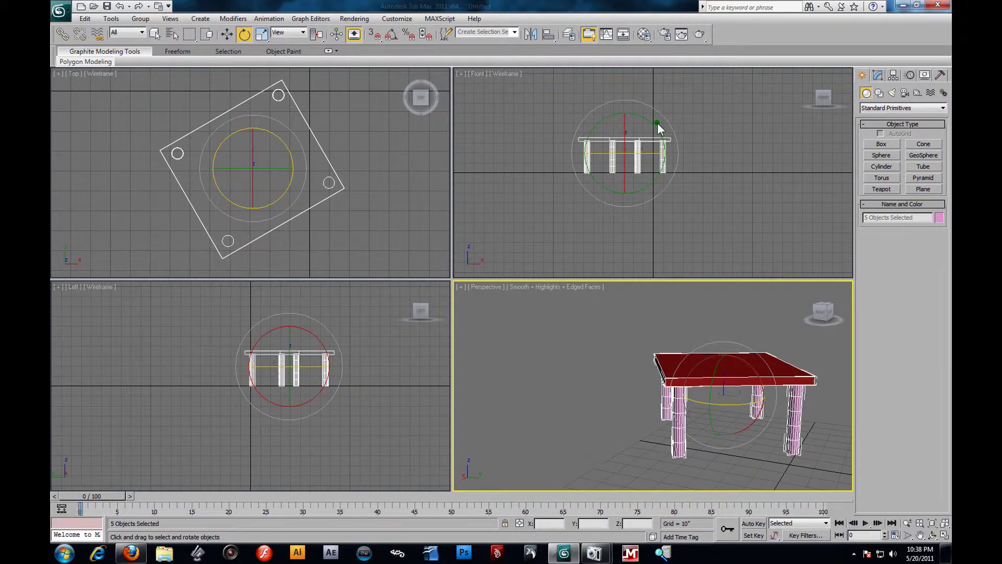
Try tilting the whole table with the rotation gizmo in the Perspective view and again in the Left view
drag(723, 369, 678, 378)
alt+middle_drag(678, 378, 675, 378)
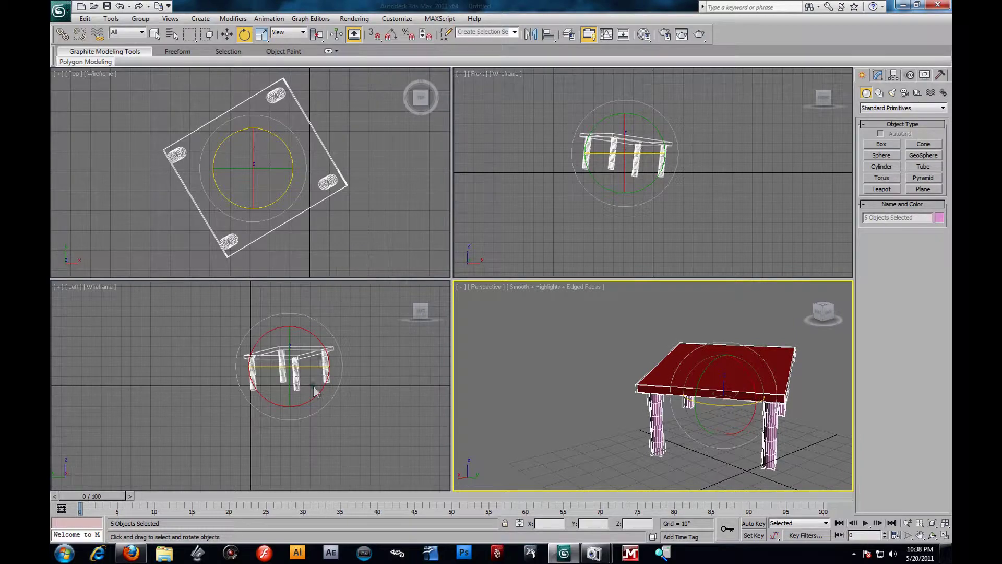
scroll(316, 390, up, 4)
middle_drag(245, 362, 255, 418)
scroll(218, 368, up, 2)
scroll(217, 368, down, 2)
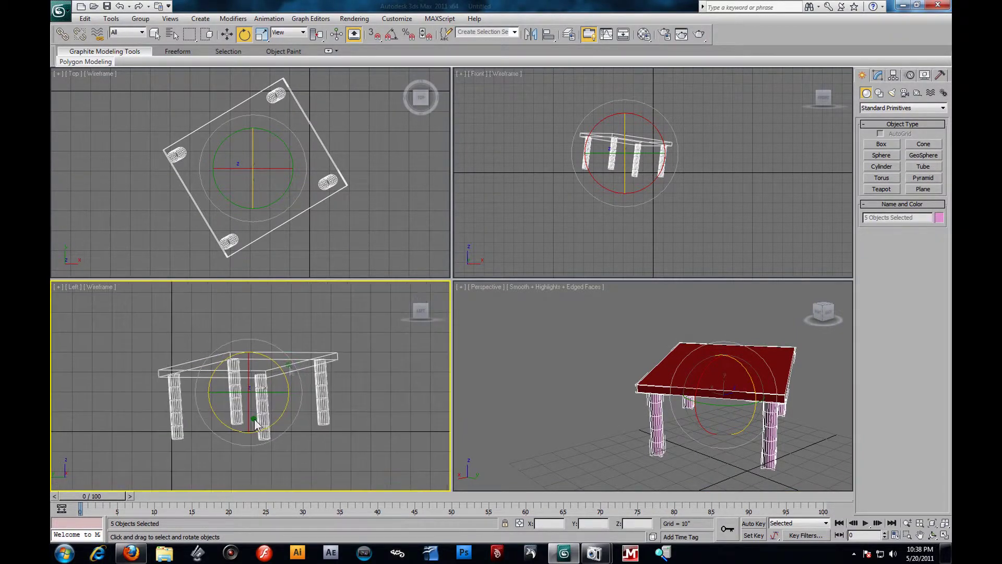
mouse_move(261, 380)
mouse_down()
mouse_move(280, 372)
mouse_move(268, 378)
mouse_move(294, 381)
mouse_move(301, 402)
mouse_move(218, 394)
mouse_move(257, 381)
mouse_move(281, 398)
mouse_move(264, 395)
mouse_move(263, 372)
mouse_move(267, 386)
mouse_up()
drag(259, 375, 282, 375)
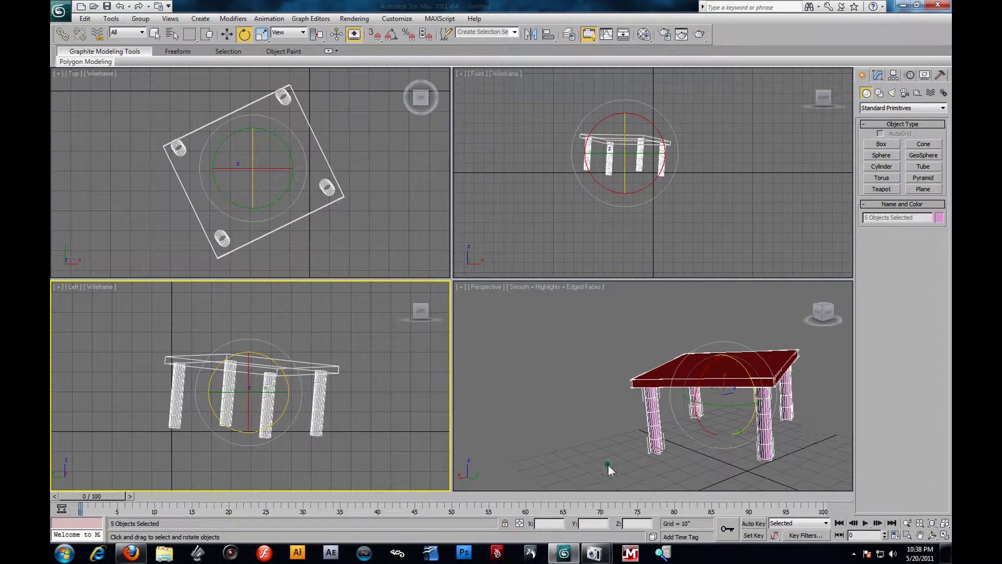
Reset the rotation of all five table parts to 0 on X, Y and Z, and clear the selection
drag(610, 321, 829, 478)
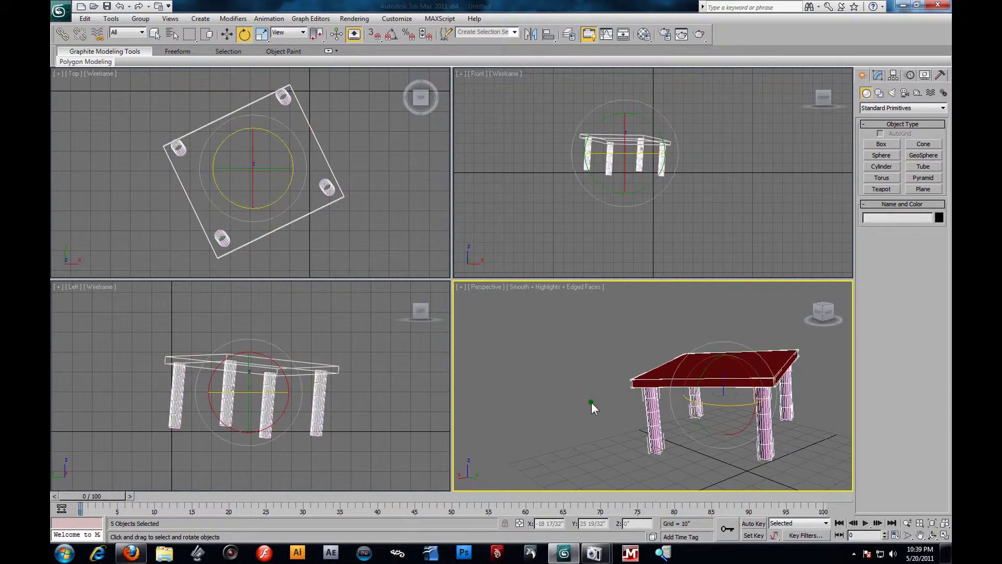
click(549, 524)
text(0)
key(Return)
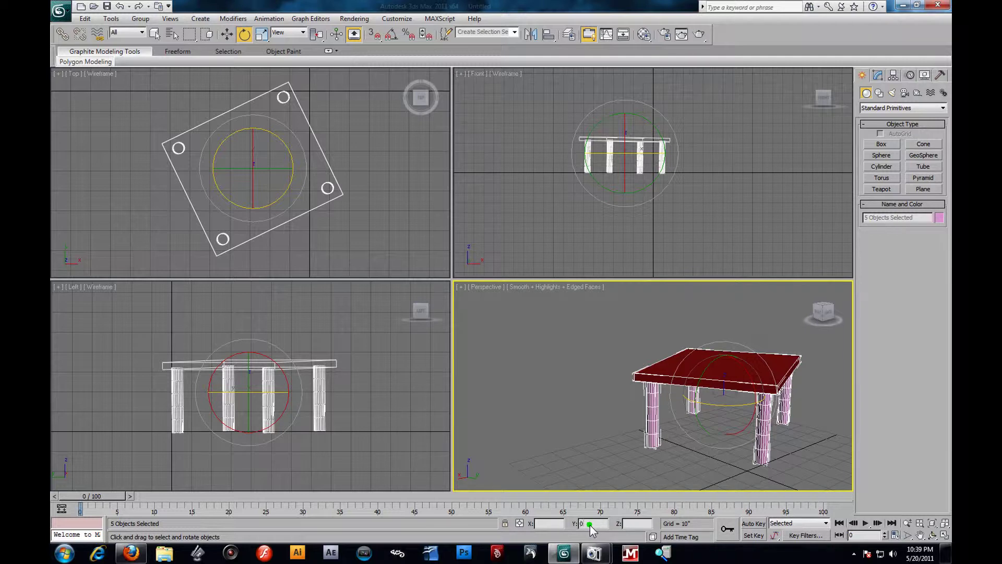
click(590, 525)
text(0)
key(Return)
click(632, 524)
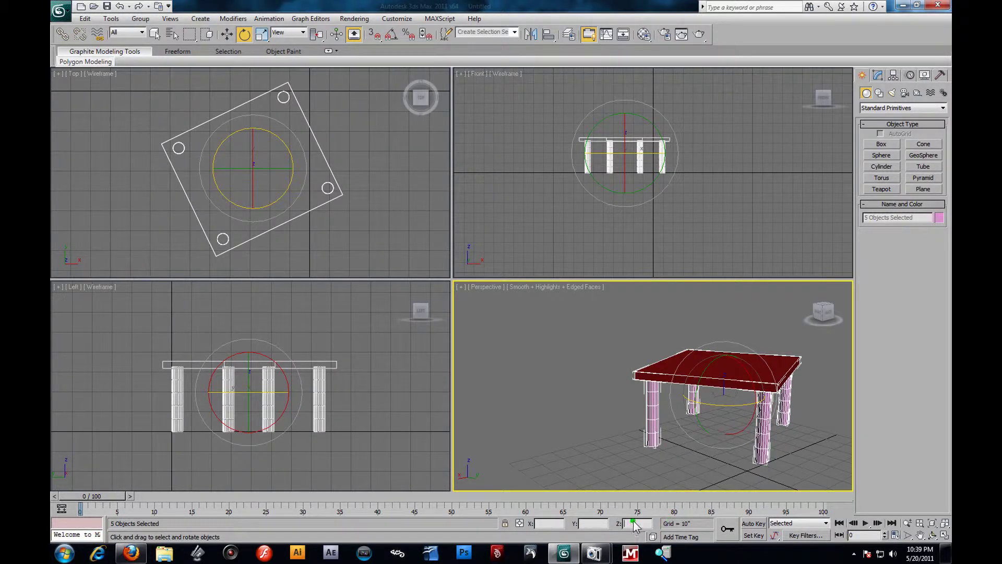
text(0)
key(Return)
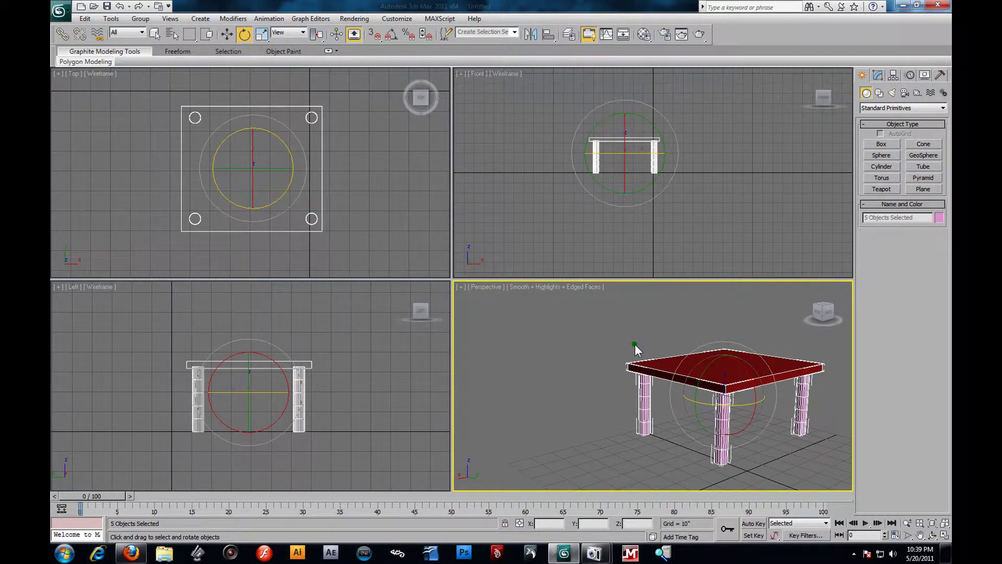
click(576, 350)
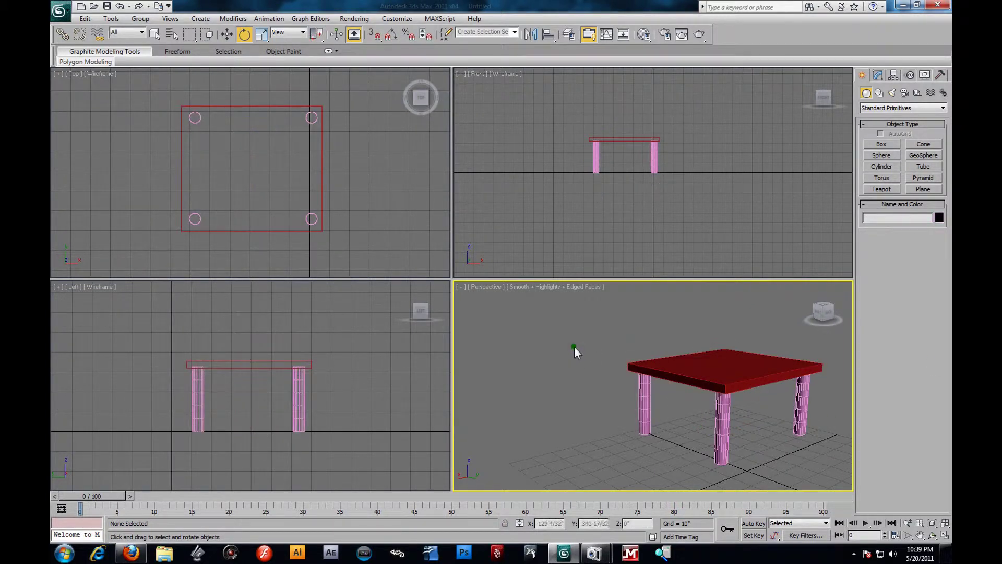
Select the tabletop with its four legs and group them under the name Table
alt+middle_drag(594, 374, 619, 368)
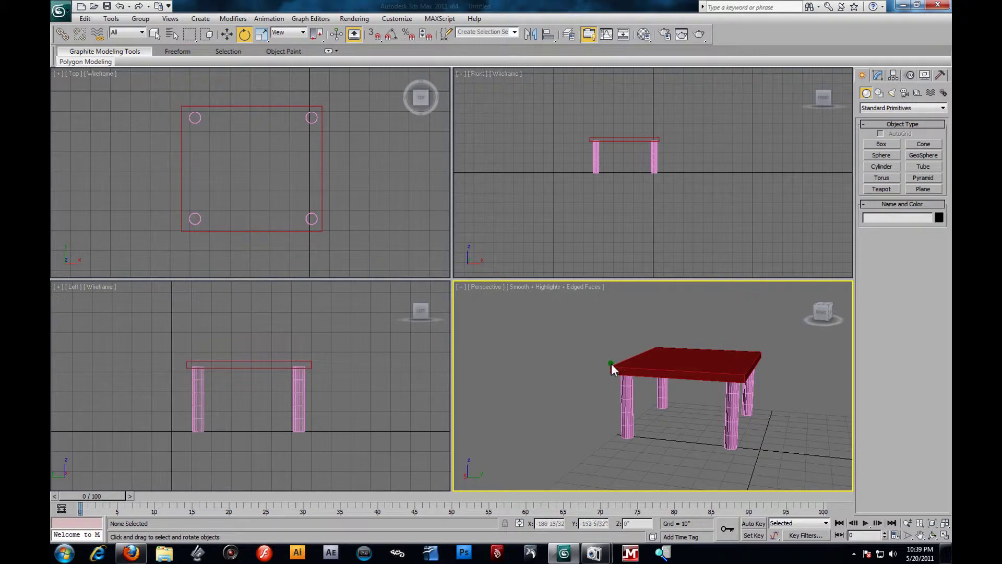
drag(576, 322, 806, 456)
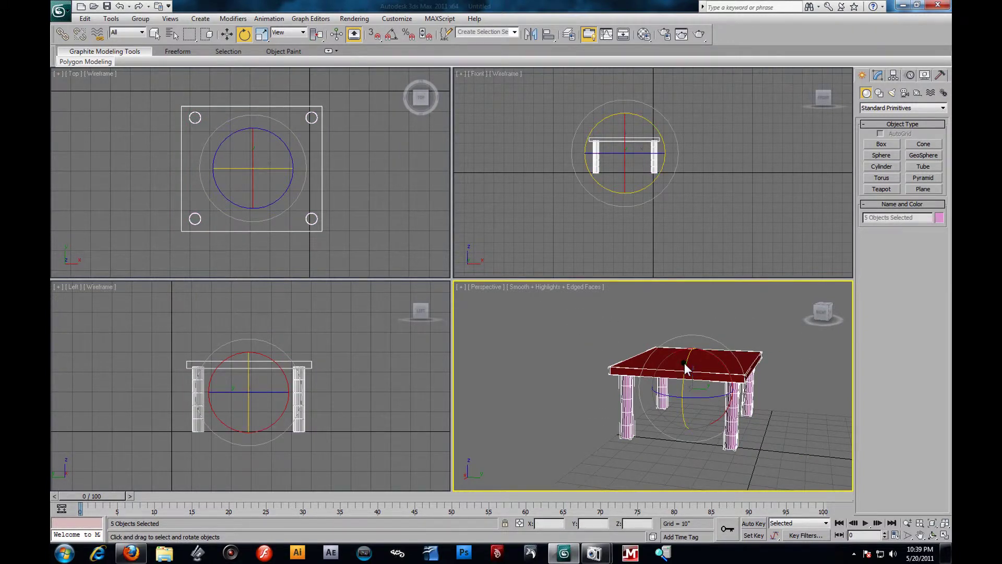
key(alt+w)
alt+middle_drag(543, 349, 545, 296)
click(139, 19)
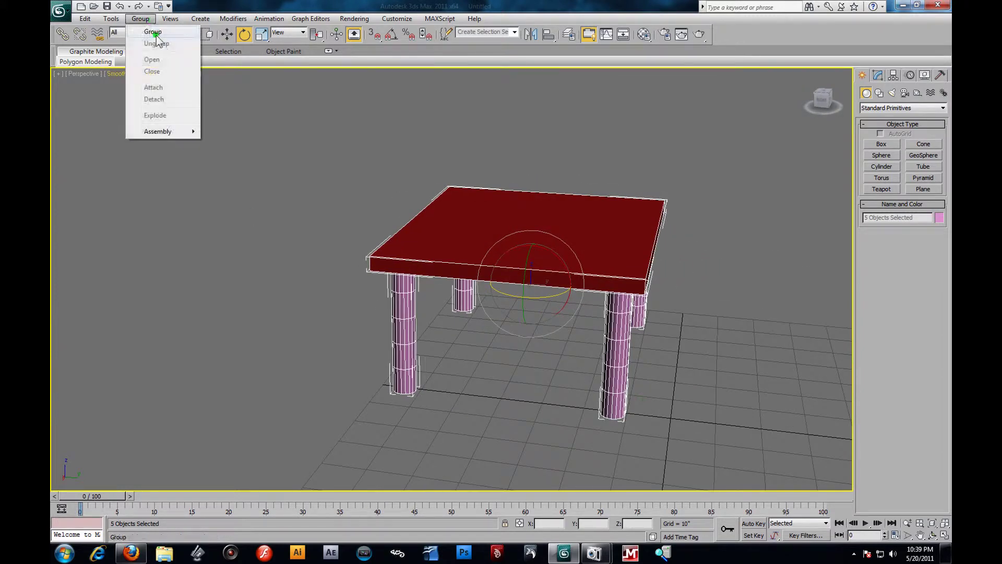
click(152, 30)
key(BackSpace)
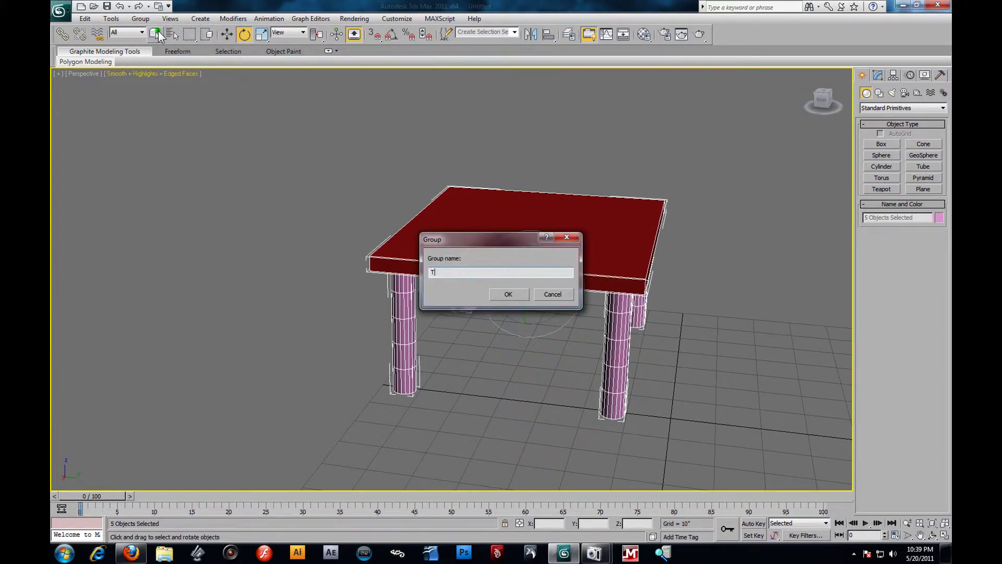
key(Return)
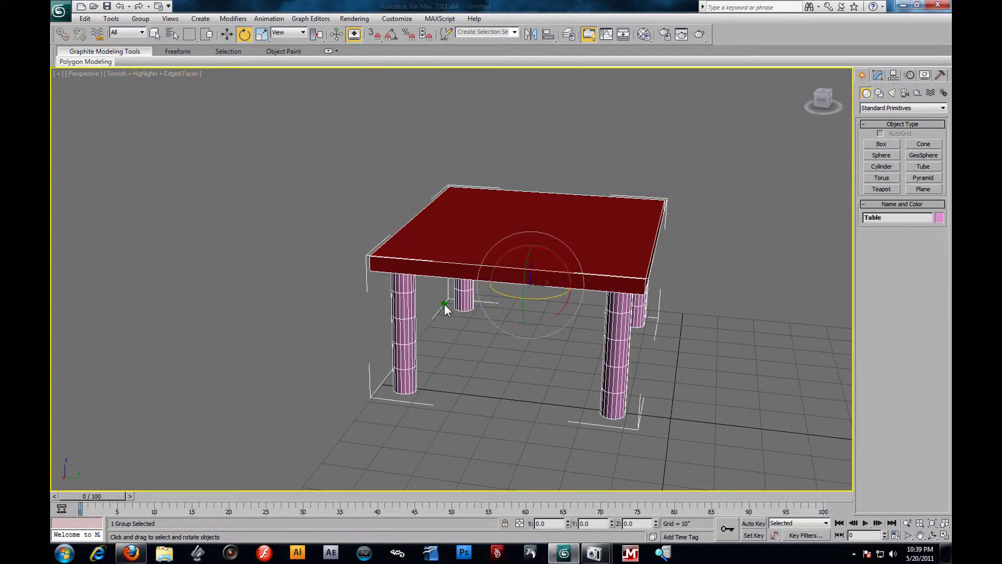
Rotate the Table group about 32° around Z and clone it to one side in the Top view as a copy named Table001
scroll(577, 339, down, 4)
drag(492, 305, 523, 297)
click(227, 34)
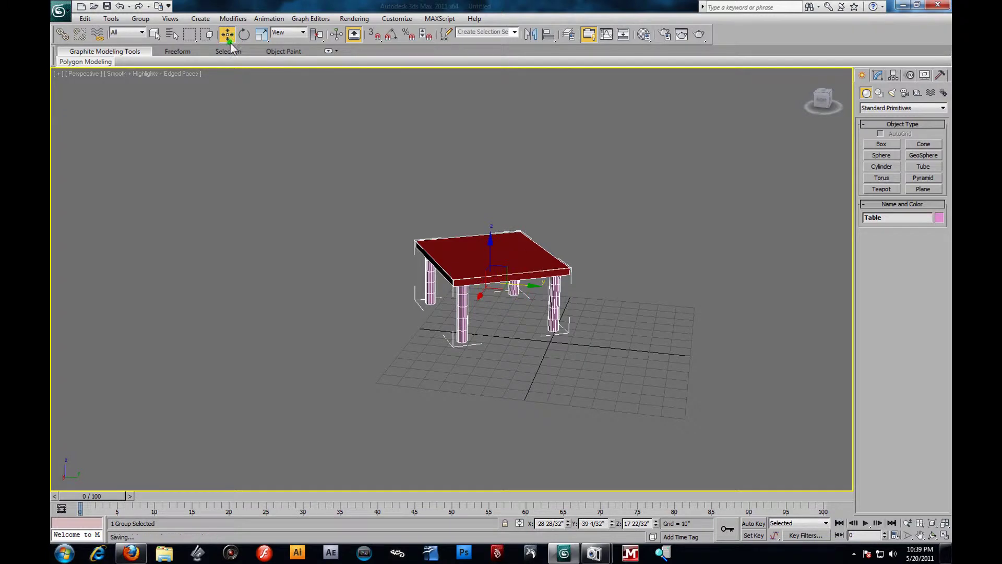
key(alt+w)
click(246, 188)
scroll(246, 188, down, 5)
mouse_move(282, 212)
shift+mouse_down()
mouse_move(282, 185)
mouse_move(215, 115)
mouse_move(233, 107)
mouse_move(359, 218)
mouse_move(314, 176)
mouse_move(301, 194)
mouse_move(211, 194)
shift+mouse_up()
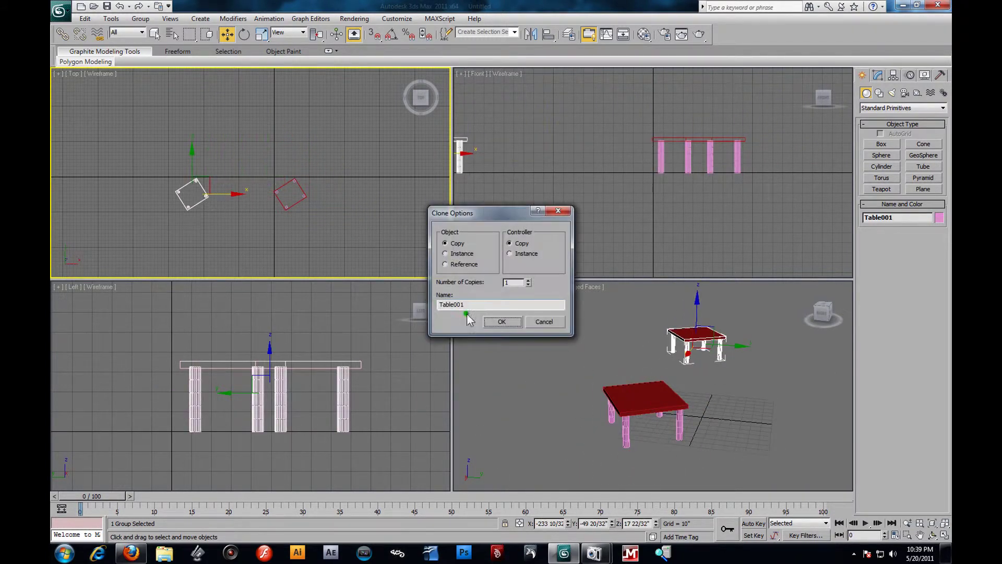
key(Return)
Rotate the Table001 copy around Z to about -32° and further to about -56°
click(244, 34)
drag(230, 186, 243, 254)
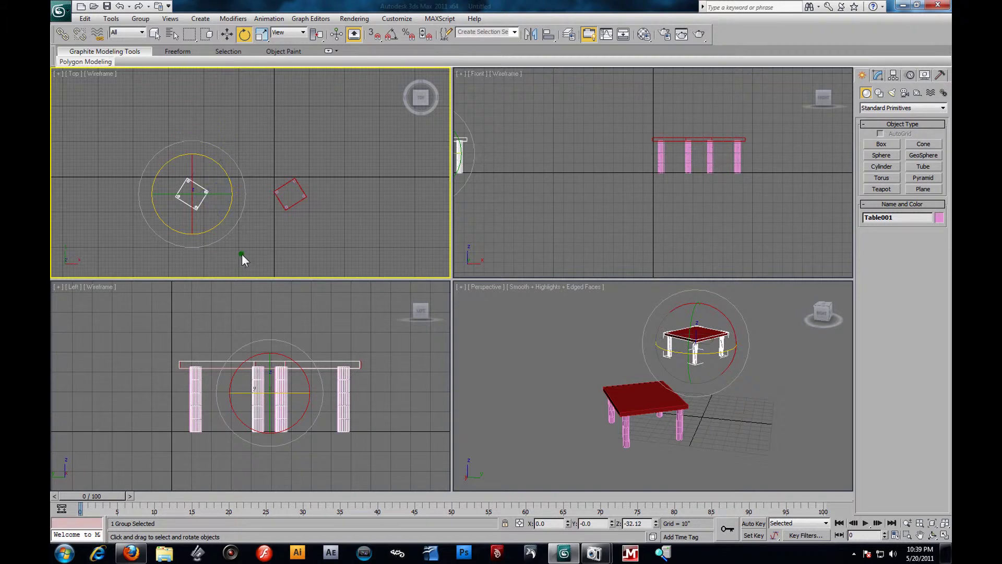
right_click(712, 418)
alt+middle_drag(712, 417, 670, 405)
key(alt+w)
mouse_move(507, 352)
alt+middle_down()
mouse_move(509, 334)
mouse_move(500, 358)
alt+middle_up()
mouse_move(363, 289)
mouse_down()
mouse_move(344, 284)
mouse_move(386, 288)
mouse_move(347, 285)
mouse_up()
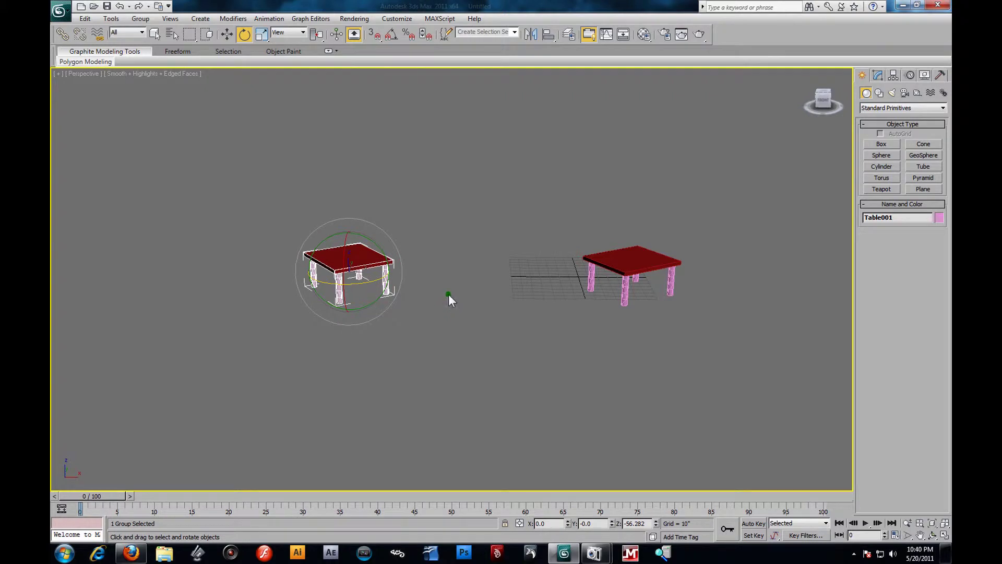
Delete the Table001 copy and frame the original table
drag(253, 184, 435, 337)
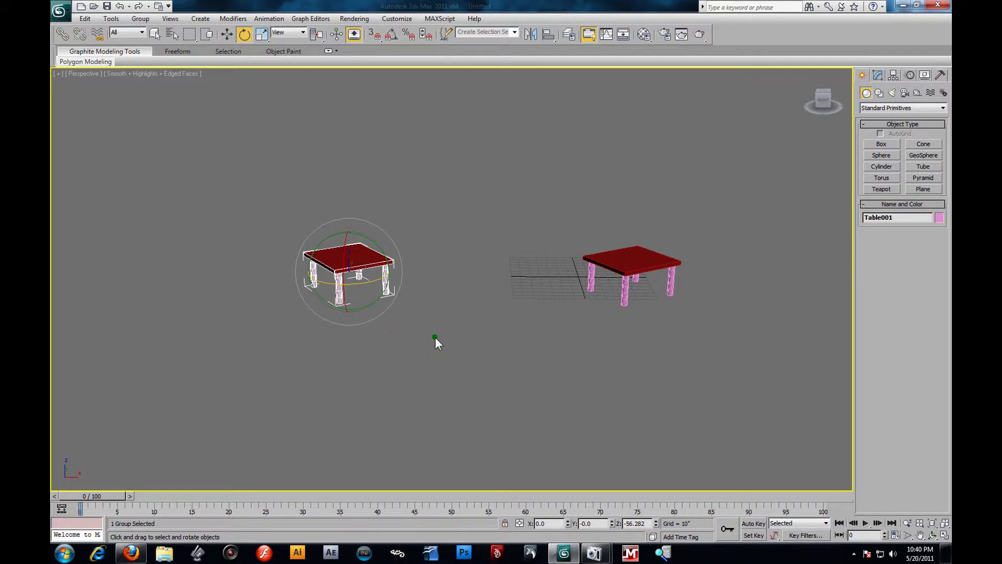
key(Delete)
key(z)
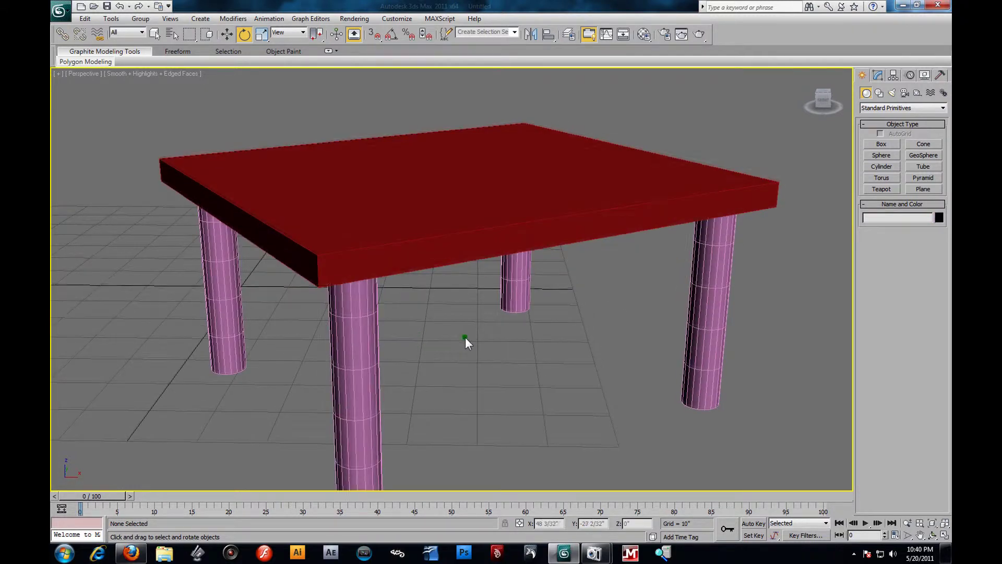
Try rotating the Table group around different axes with the gizmo, undoing each rotation
scroll(465, 337, down, 5)
click(439, 235)
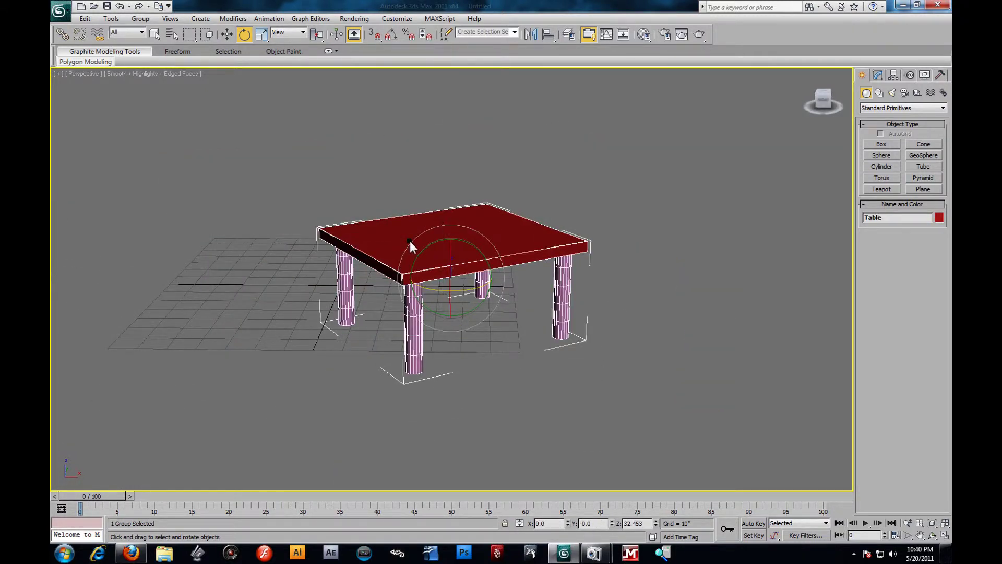
mouse_move(471, 270)
mouse_down()
mouse_move(473, 278)
mouse_move(459, 255)
mouse_move(456, 283)
mouse_move(474, 254)
mouse_up()
key(ctrl+z)
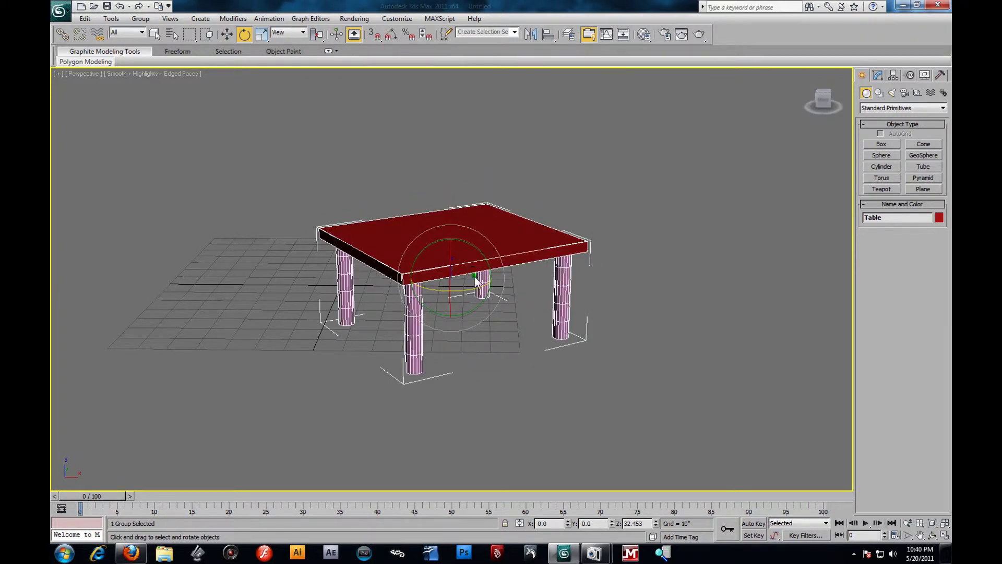
drag(467, 245, 478, 252)
key(ctrl+z)
drag(464, 289, 440, 292)
key(ctrl+z)
Undo the earlier actions back to before the deletion of the Table001 copy
key(ctrl+z)
key(ctrl+z)
key(ctrl+z)
key(ctrl+z)
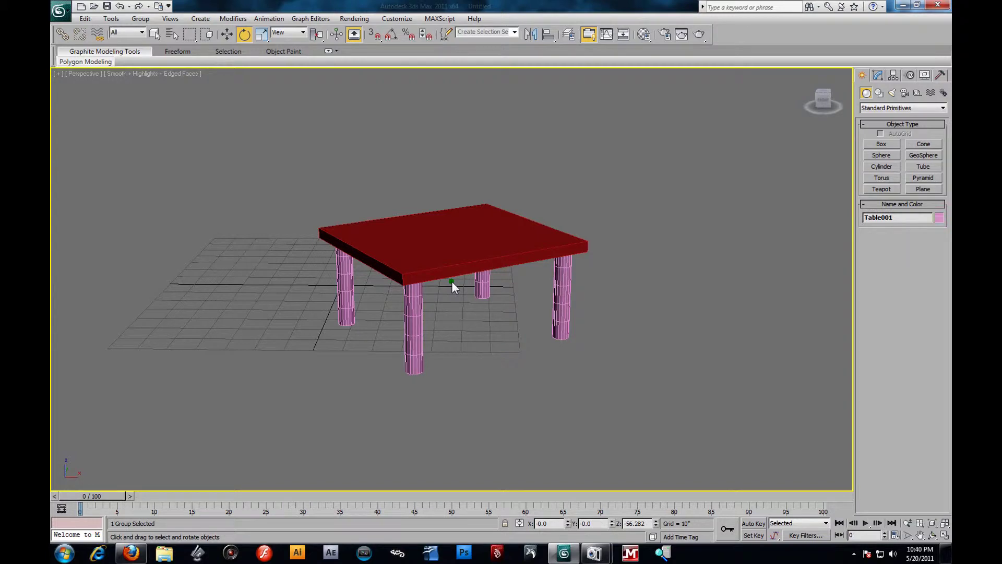
Undo the rotations and cloning of the Table001 copy until only the original Table group remains
key(ctrl+z)
key(ctrl+z)
key(ctrl+z)
key(ctrl+z)
key(ctrl+z)
key(ctrl+z)
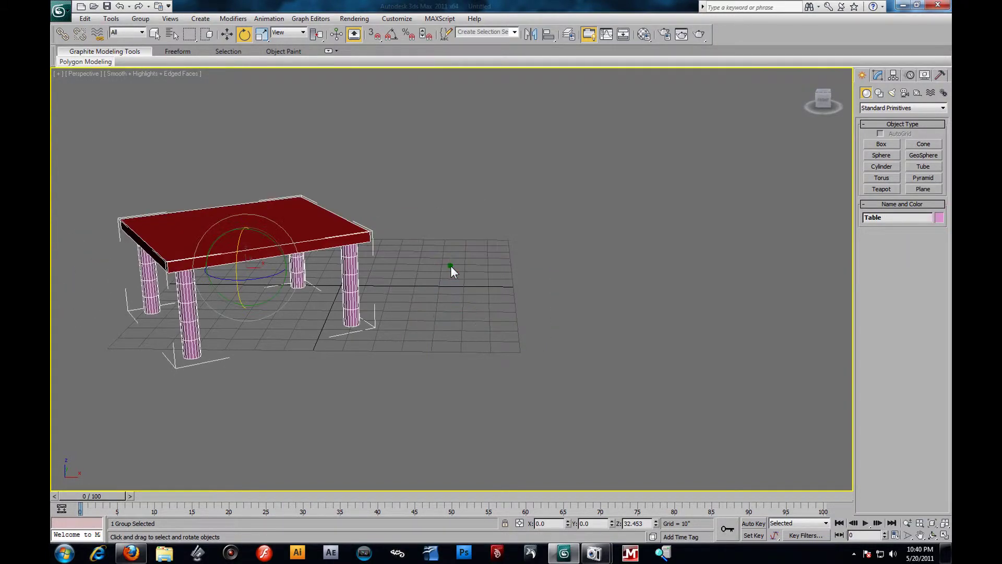
Rotate the Table group around Z to about -0.4° and try a tilt to about 18.7° around X, undoing the tilt
drag(264, 286, 236, 286)
alt+middle_drag(216, 284, 277, 286)
middle_drag(277, 286, 421, 314)
scroll(422, 314, up, 4)
scroll(422, 314, down, 3)
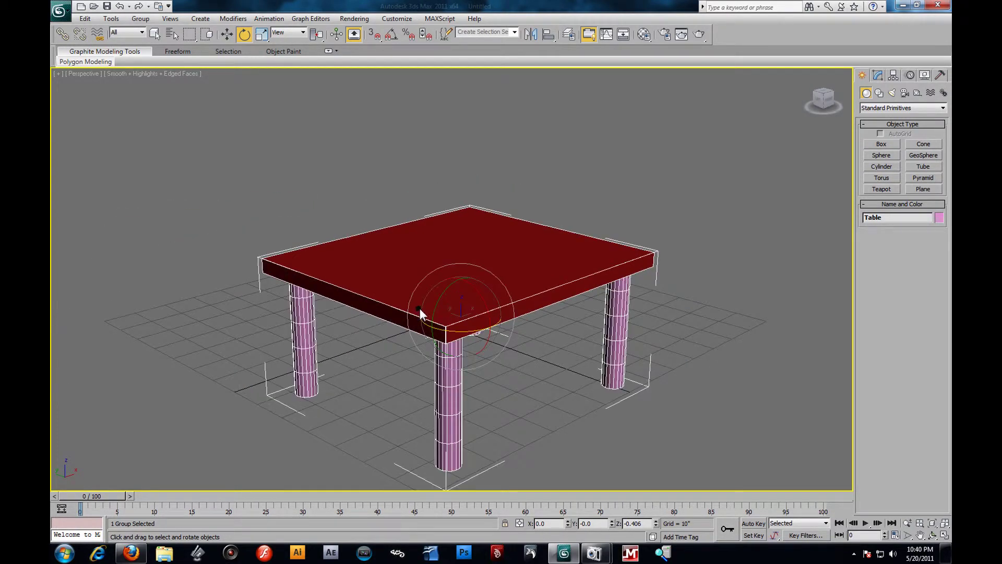
drag(481, 296, 488, 315)
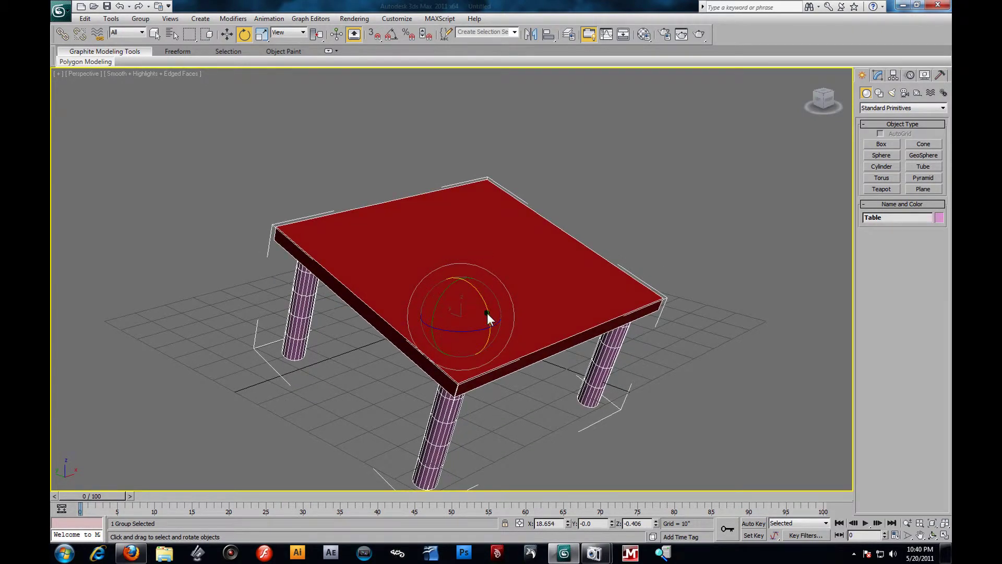
key(ctrl+z)
Switch between the Move and Rotate gizmos on the Table group to compare their handles
click(231, 38)
mouse_move(326, 305)
mouse_down()
mouse_move(374, 308)
mouse_move(323, 321)
mouse_up()
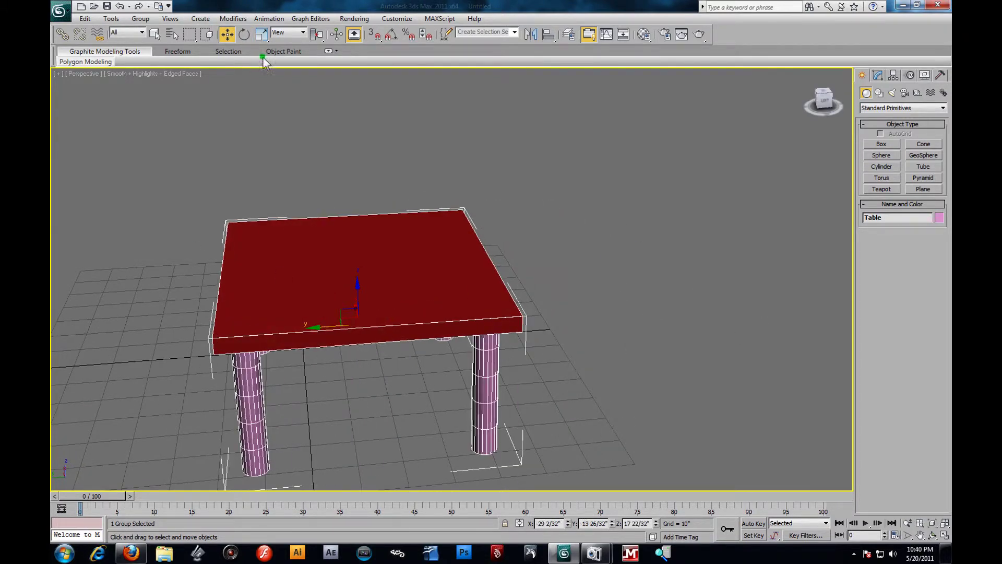
alt+middle_drag(249, 248, 337, 270)
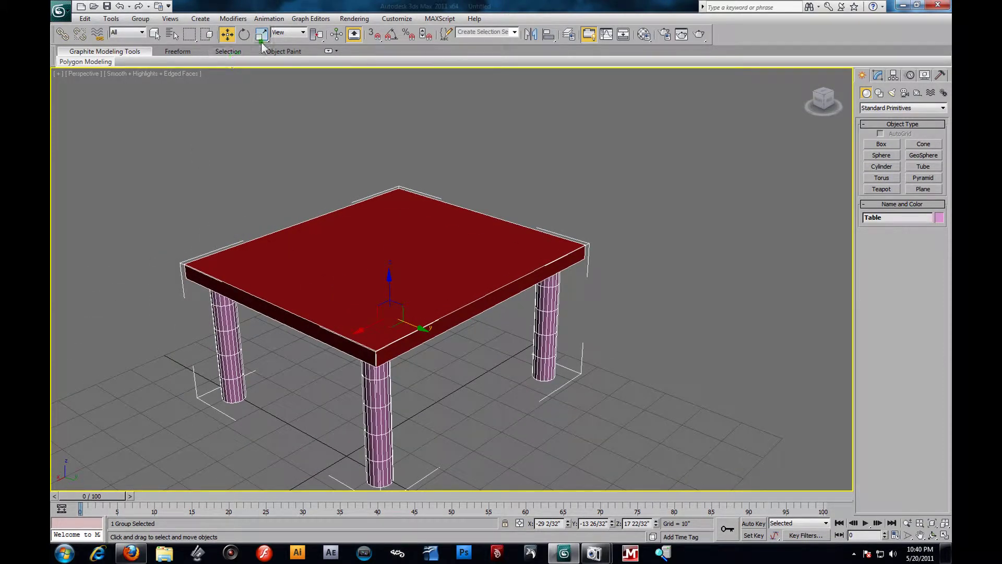
click(243, 39)
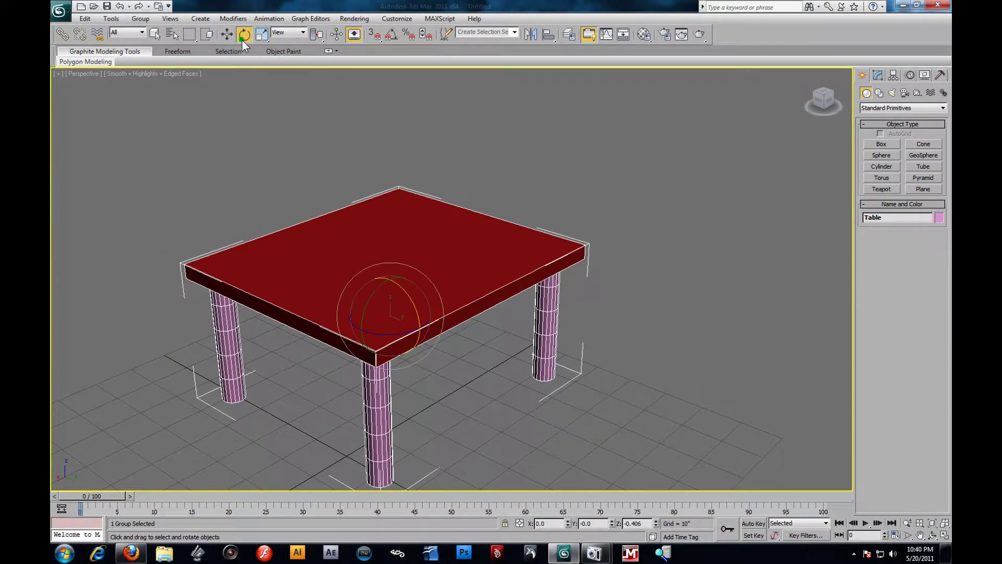
click(221, 39)
click(248, 37)
Try scaling the Table group along single axes and uniformly with the Scale gizmo, undoing the changes and clearing the selection
click(260, 35)
click(590, 178)
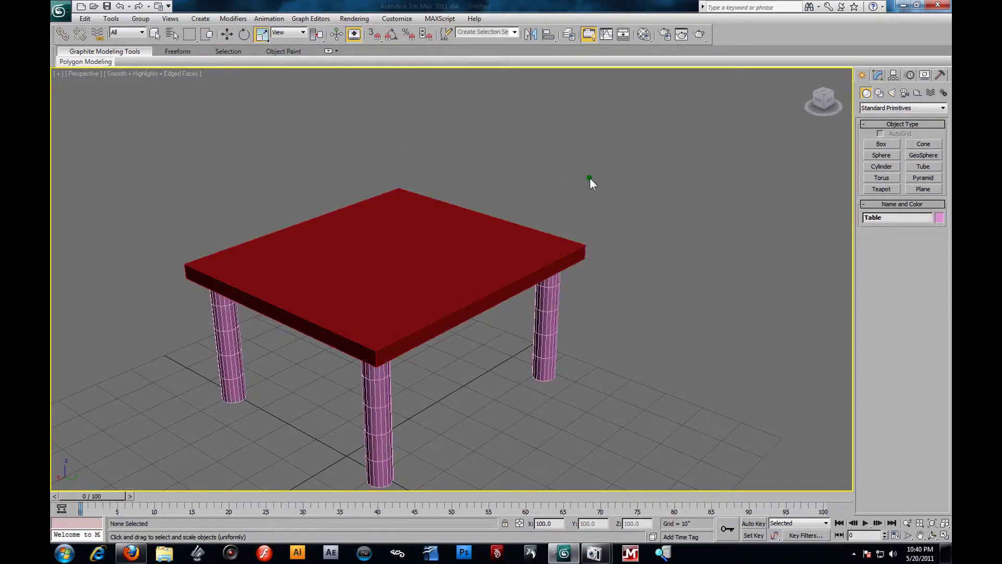
click(406, 250)
mouse_move(407, 269)
alt+middle_down()
mouse_move(430, 258)
mouse_move(389, 271)
alt+middle_up()
drag(388, 267, 425, 264)
key(ctrl+z)
drag(431, 320, 496, 325)
key(ctrl+z)
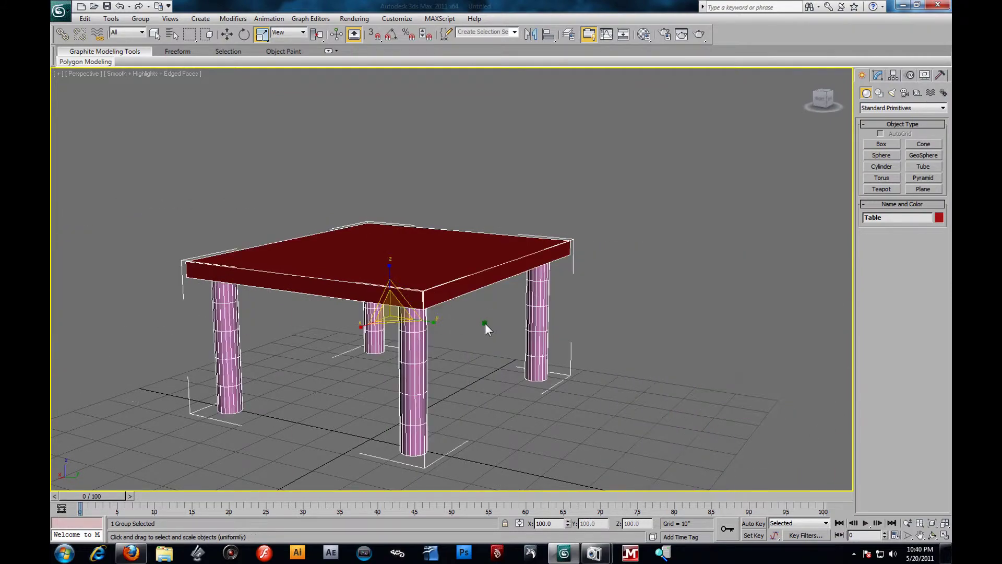
drag(387, 312, 354, 331)
click(593, 330)
alt+middle_drag(593, 331, 547, 333)
scroll(544, 330, up, 3)
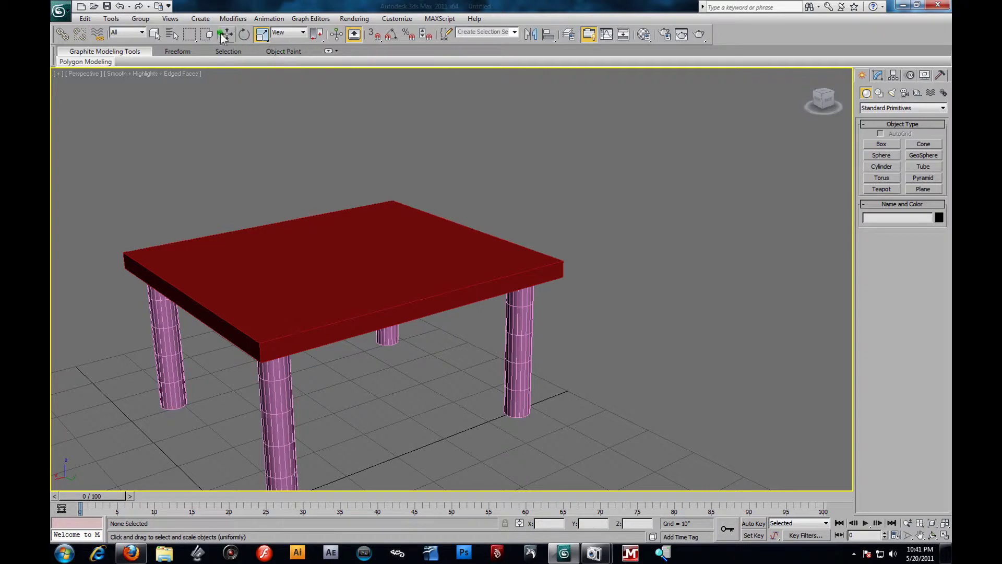
Turn on Angle Snap and rotate the Table group 90° around Z
click(244, 35)
scroll(421, 163, down, 4)
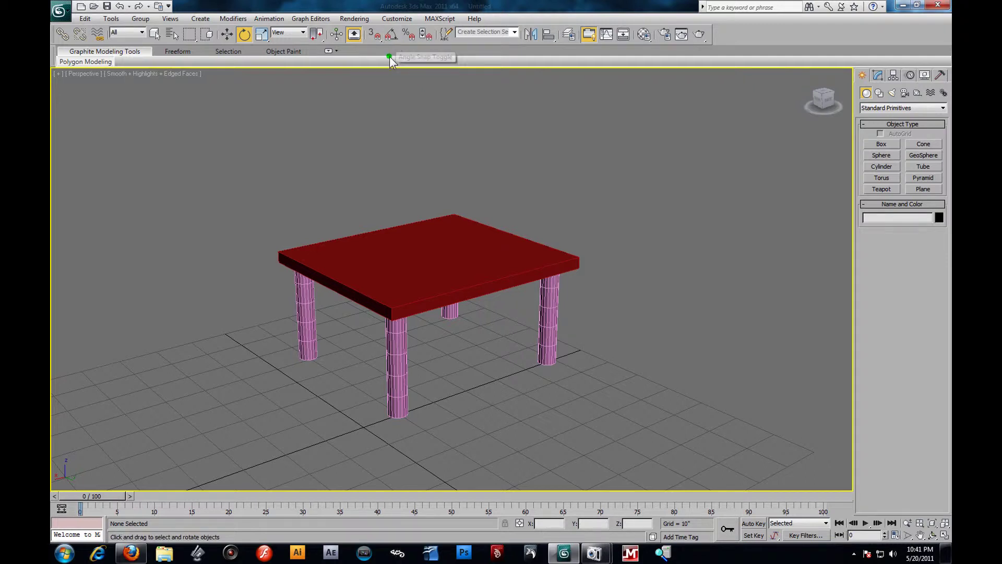
click(391, 35)
click(433, 293)
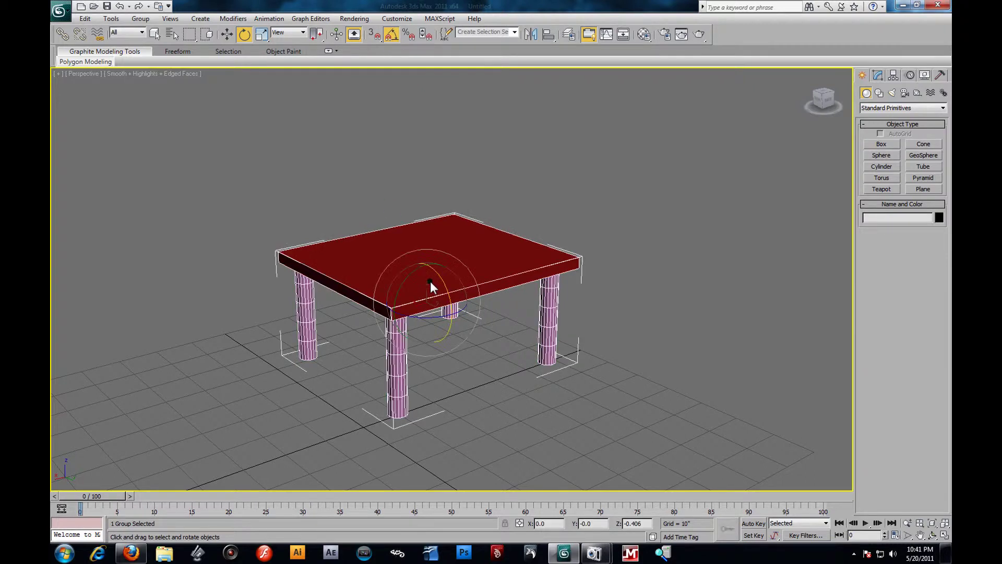
drag(423, 318, 472, 333)
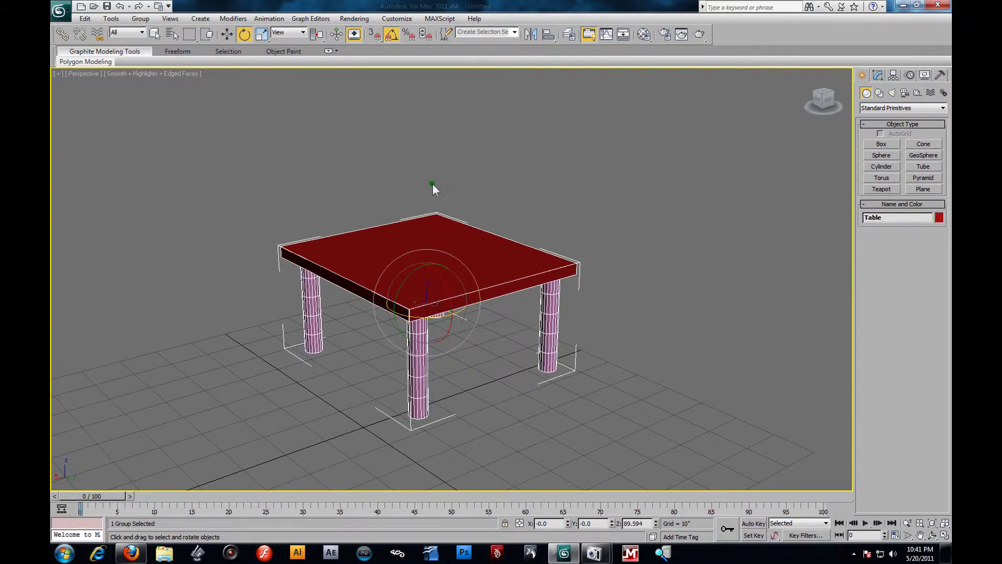
Try tilting the Table group 90° onto its side, with Angle Snap and then freehand without it, undoing both tilts
drag(415, 278, 396, 320)
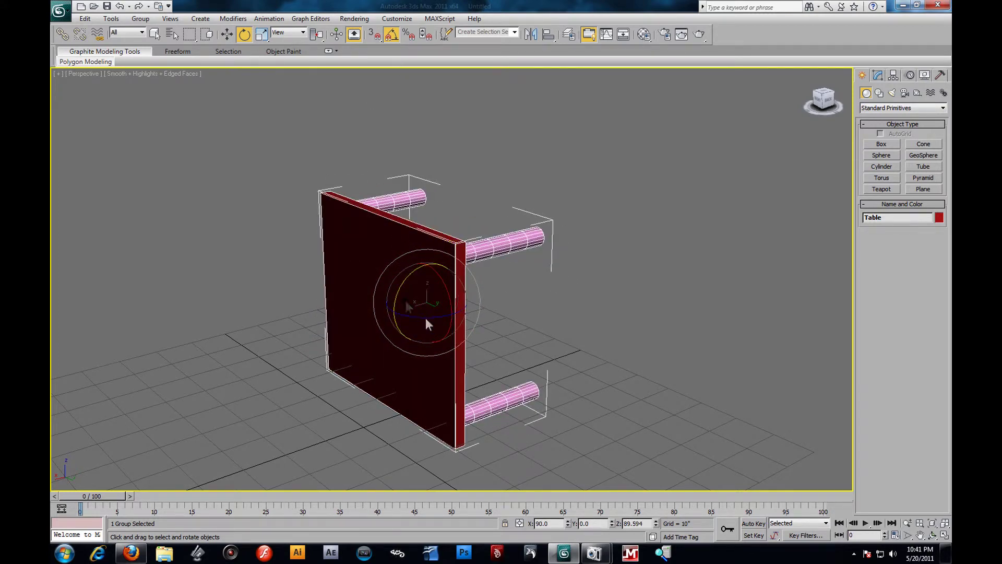
drag(432, 318, 384, 387)
key(ctrl+z)
key(ctrl+z)
click(391, 34)
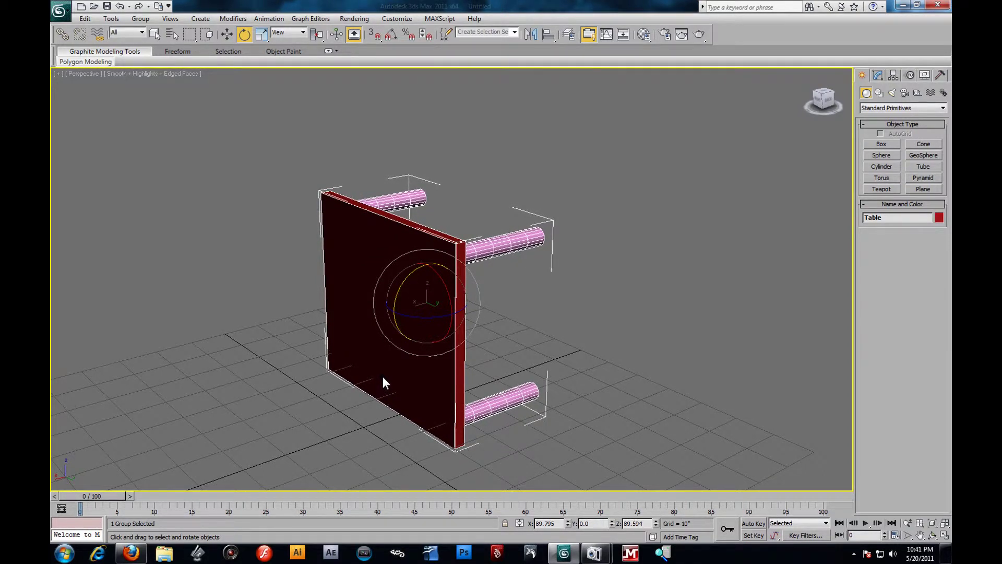
key(ctrl+z)
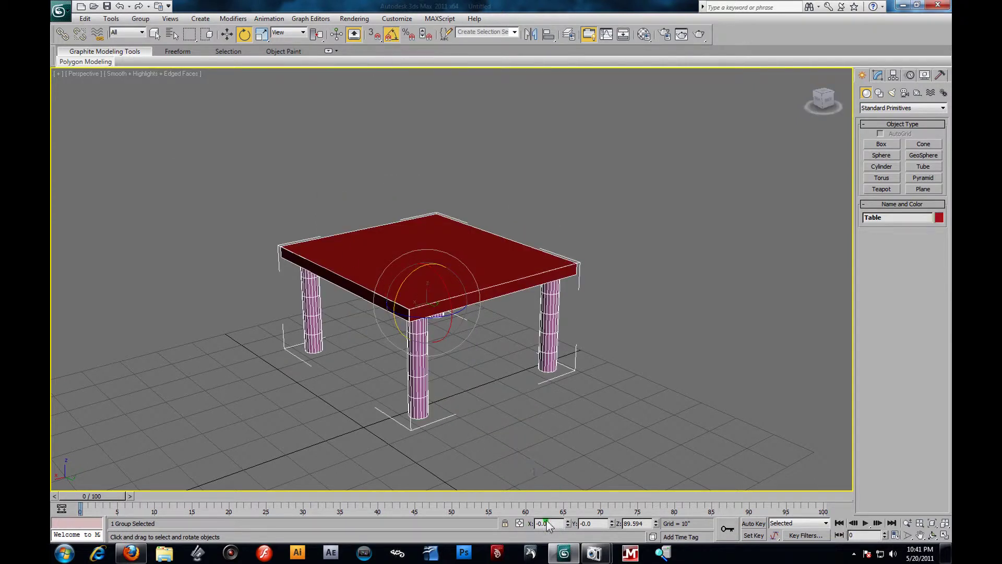
Try another tilt of the Table group, undo it, and set the group's Z rotation to exactly 90°
drag(405, 280, 390, 314)
key(ctrl+z)
text(90)
key(Return)
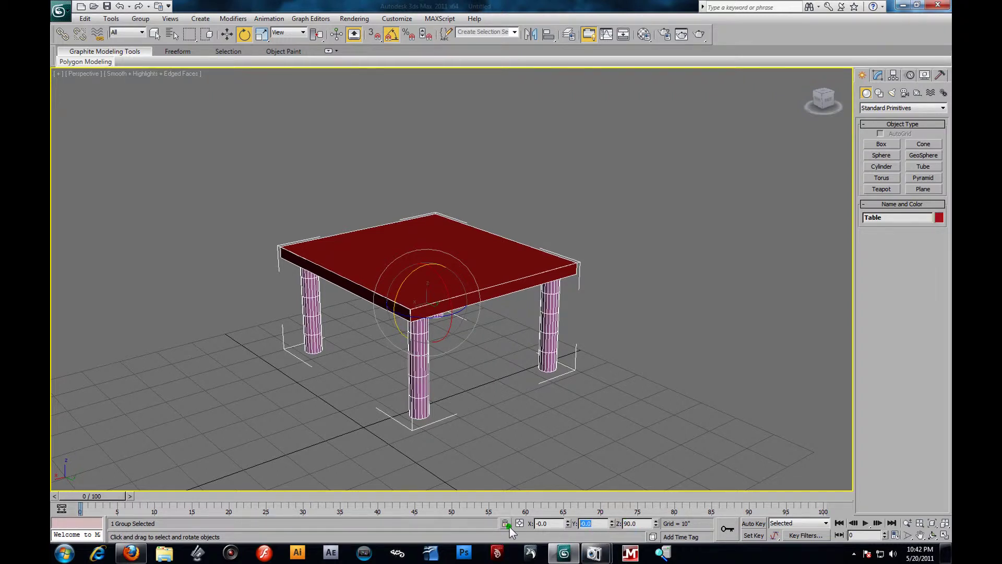
Try a Y rotation of -90° and further snapped rotations on the Table group, undoing them
text(-90)
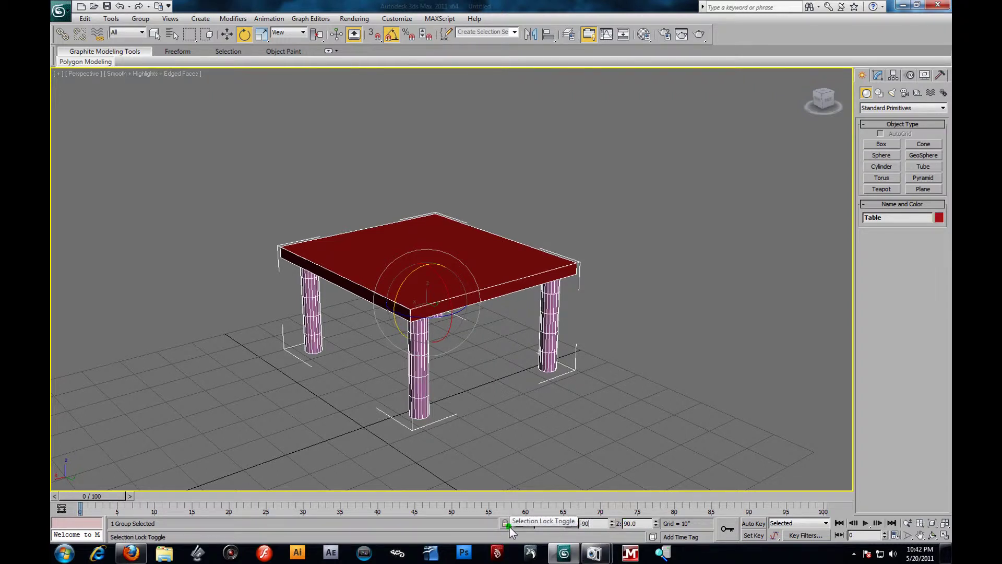
key(Return)
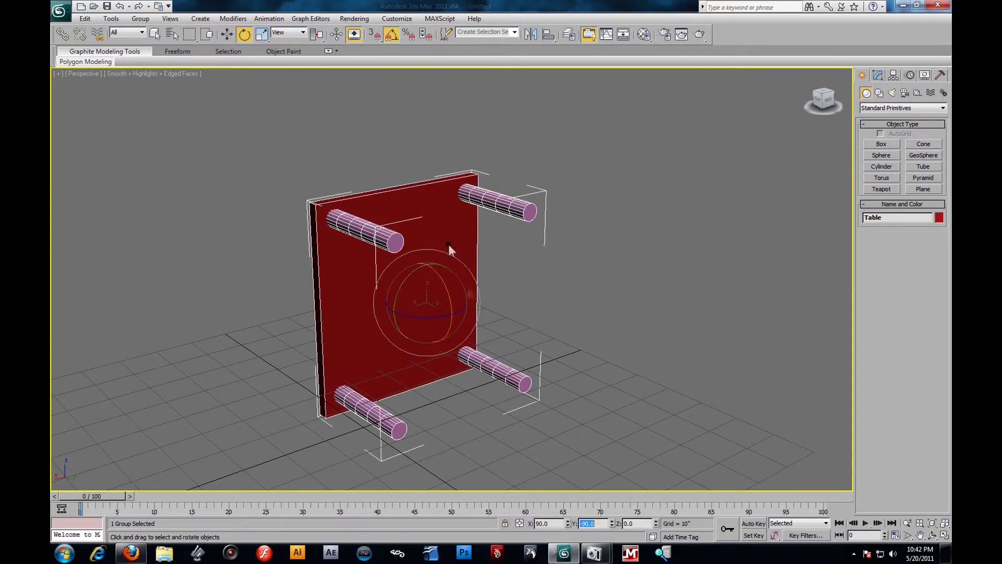
drag(436, 274, 453, 330)
drag(465, 311, 465, 327)
key(ctrl+z)
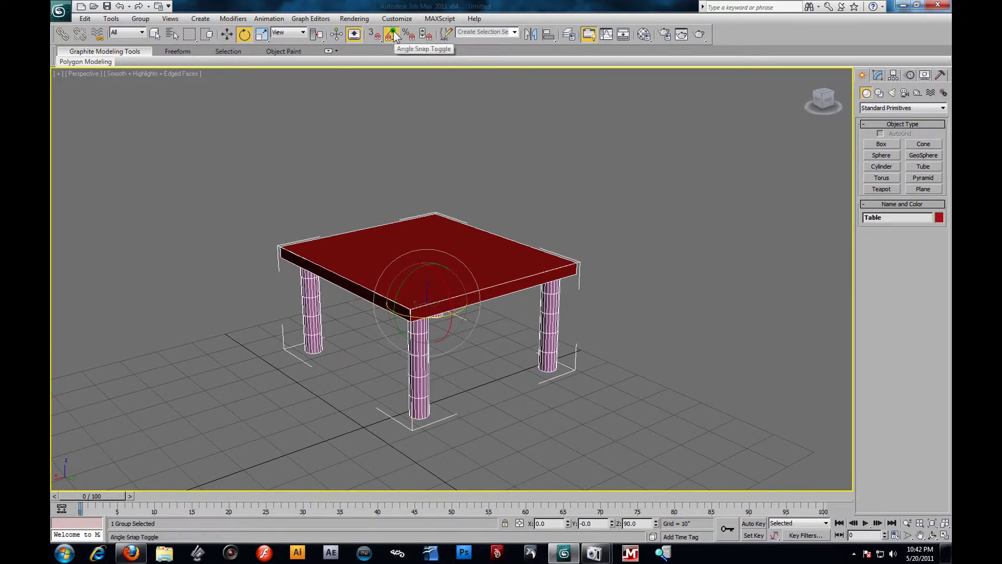
click(393, 35)
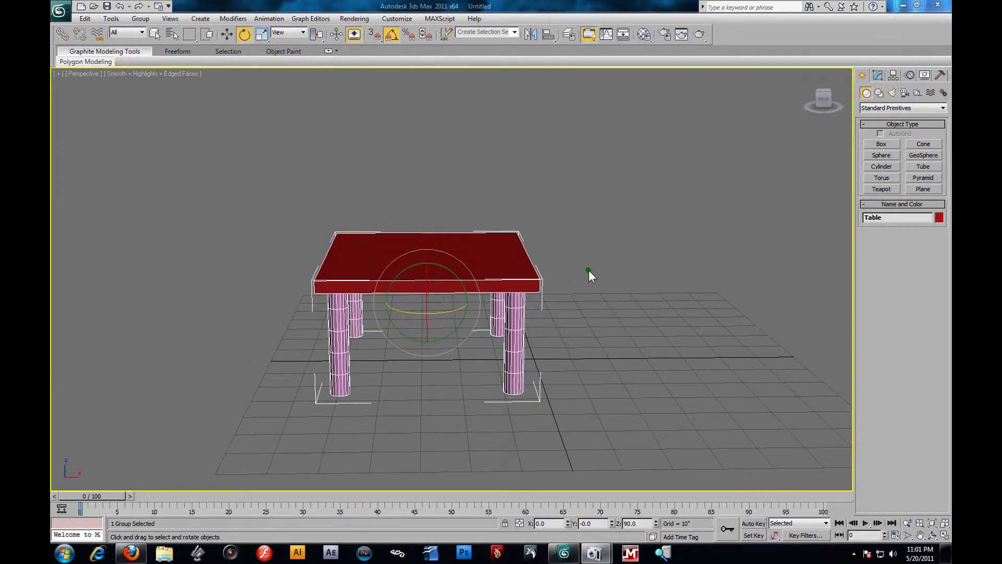
Try the Local reference coordinate system for the Table group and switch back to View
click(303, 33)
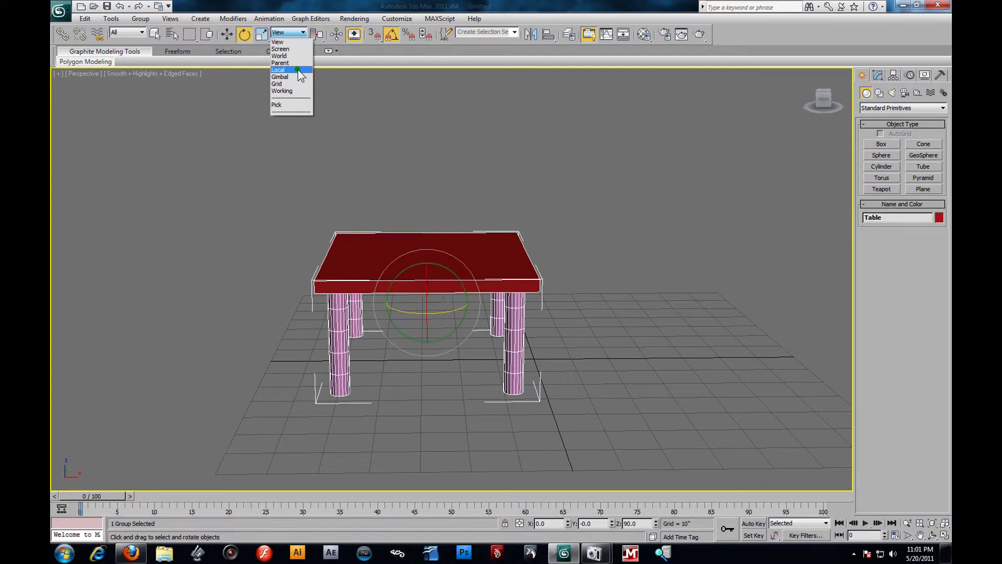
click(300, 70)
click(297, 32)
click(296, 42)
alt+middle_drag(306, 130, 351, 140)
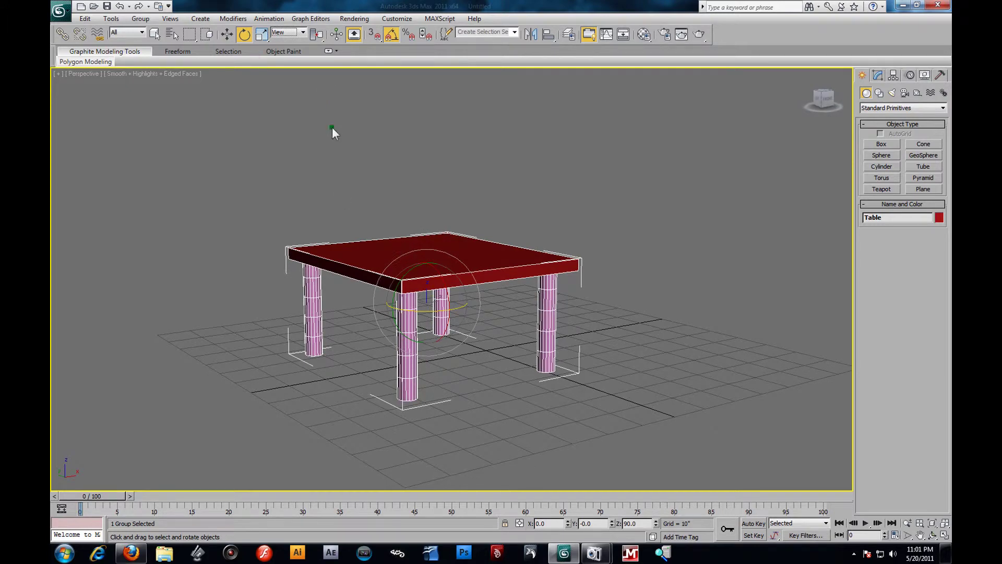
Try rotating the Table group with the gizmo, cancel the rotation, and keep the View reference coordinate system
drag(416, 288, 426, 318)
right_click(417, 284)
right_click(426, 318)
click(302, 33)
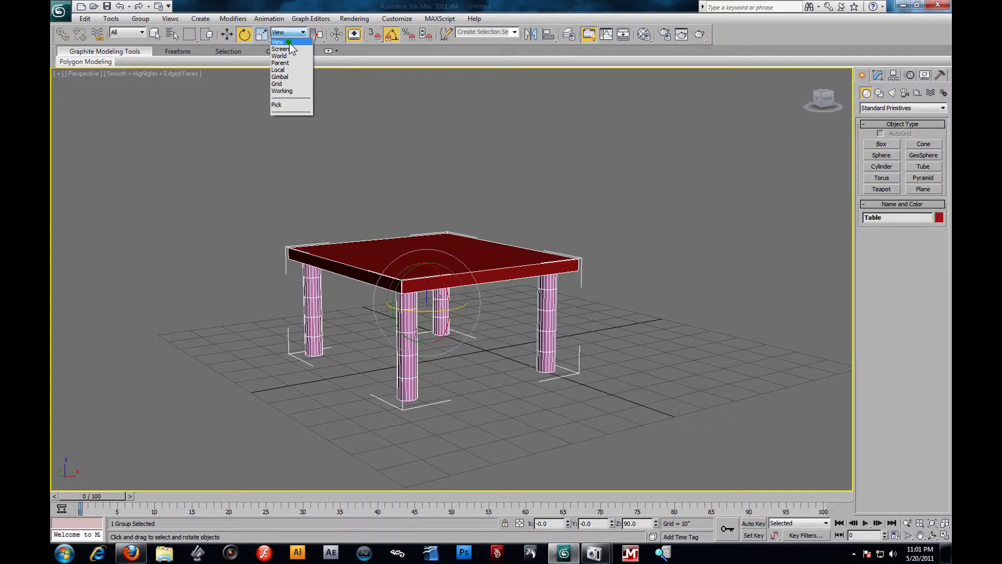
click(290, 43)
mouse_move(568, 194)
alt+middle_down()
mouse_move(597, 195)
mouse_move(586, 198)
alt+middle_up()
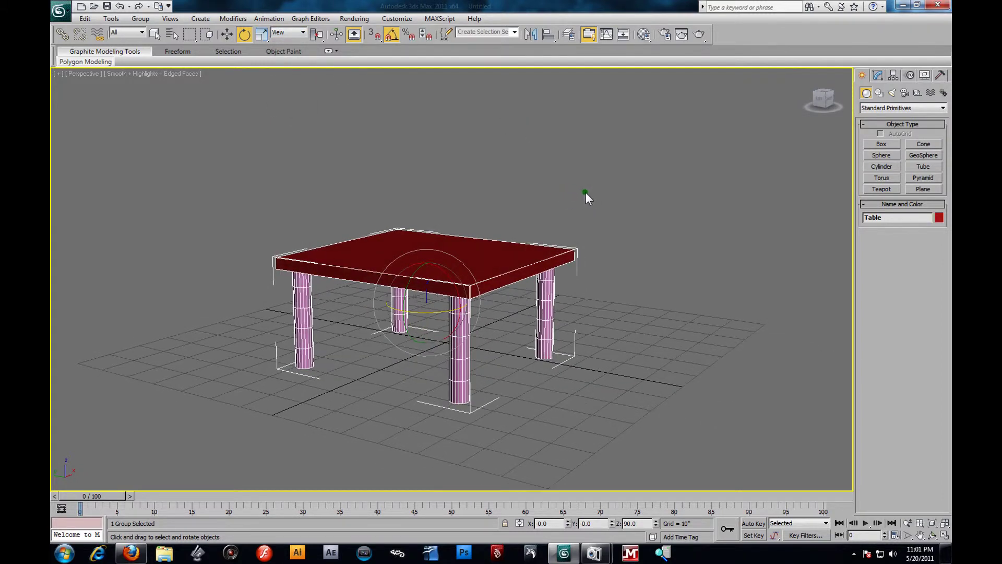
Create a box beside the table, about 25" long, 34" wide and 41" high
click(882, 144)
drag(664, 346, 710, 394)
click(697, 252)
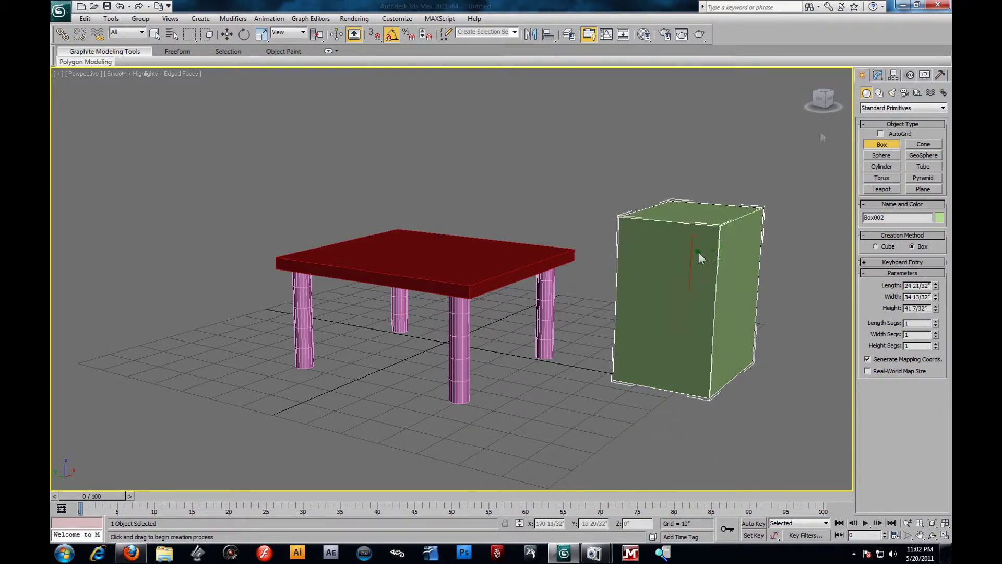
Convert the green box beside the table to an Editable Poly
click(885, 74)
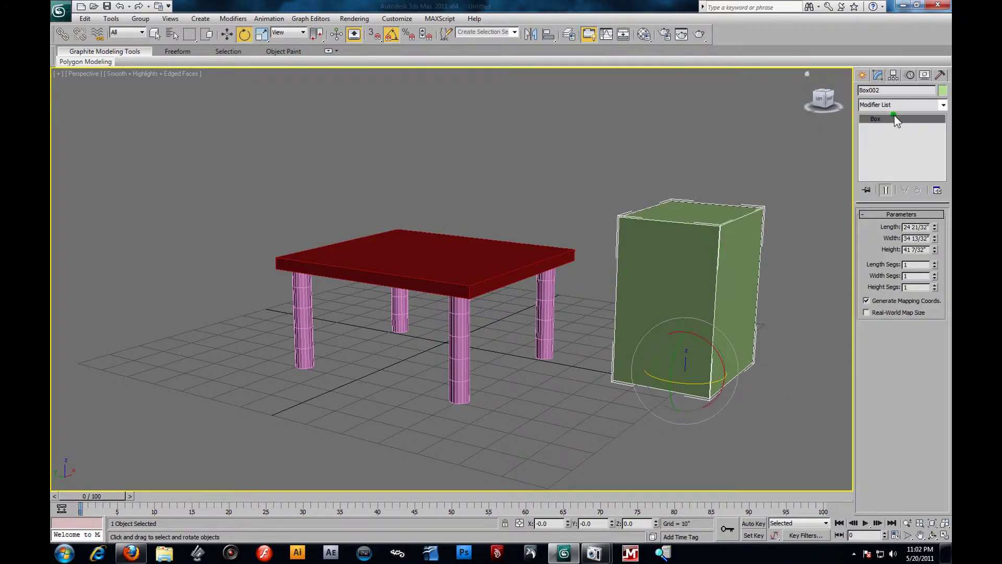
right_click(895, 117)
click(918, 197)
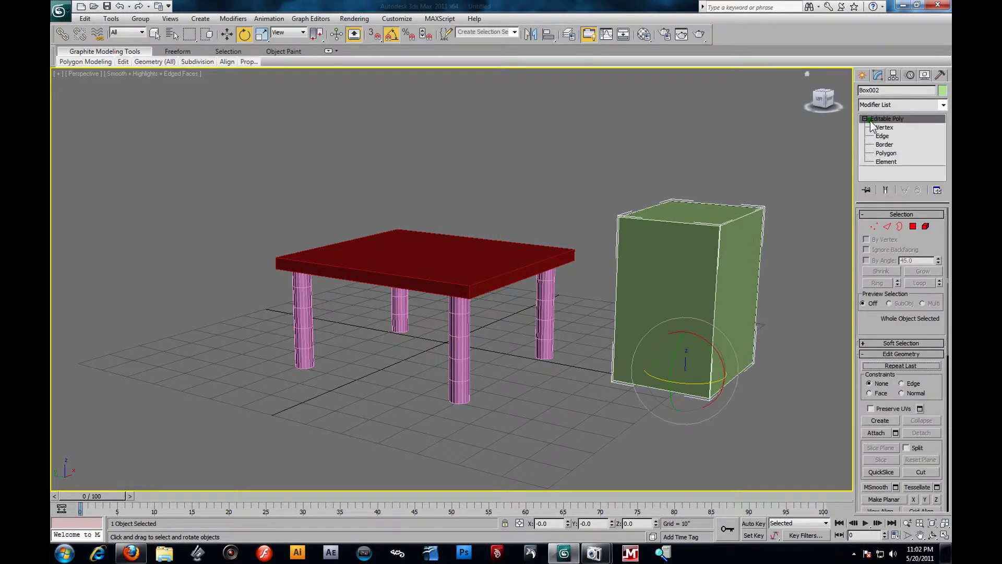
Lower the two top vertices on the box's side away from the table to slope its top, and leave vertex editing
key(1)
alt+middle_drag(633, 173, 598, 188)
drag(598, 187, 512, 268)
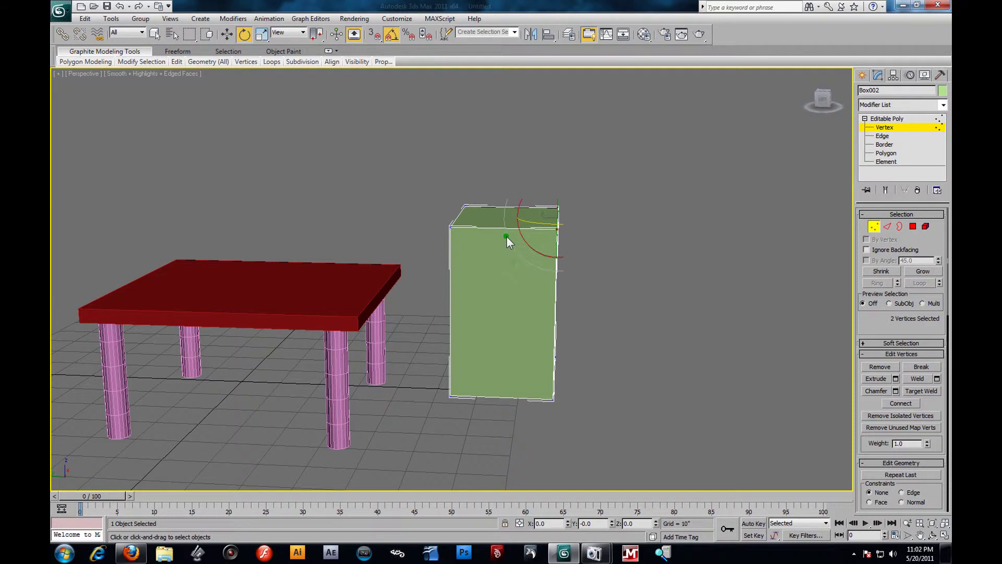
click(227, 34)
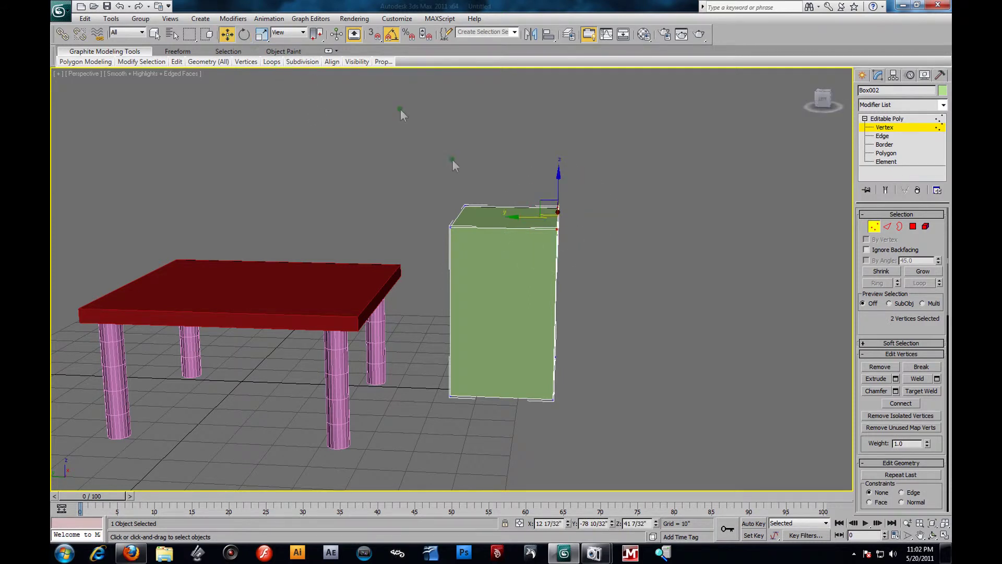
drag(559, 182, 557, 228)
alt+middle_drag(634, 232, 559, 246)
click(892, 127)
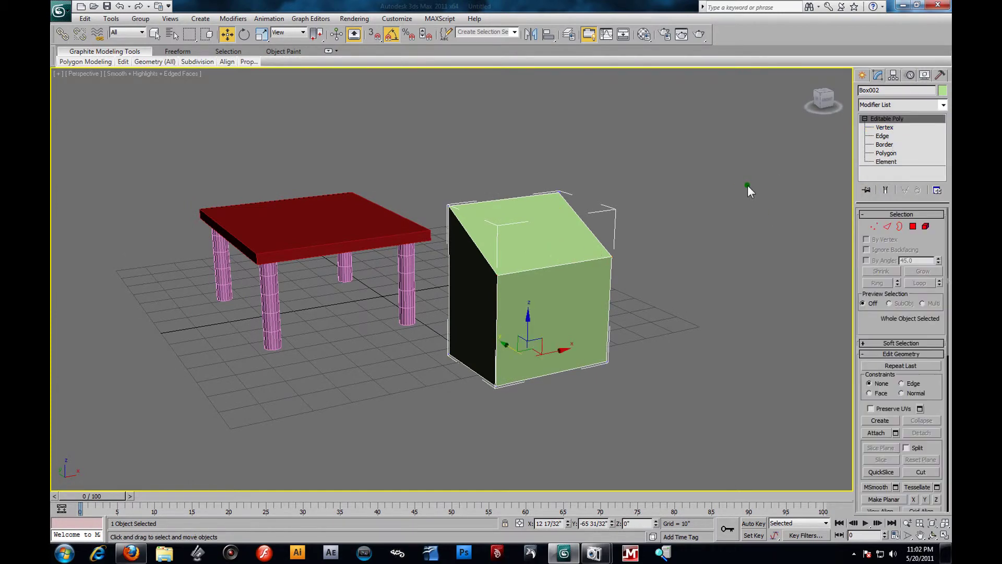
click(748, 185)
scroll(508, 283, up, 3)
alt+middle_drag(507, 284, 481, 262)
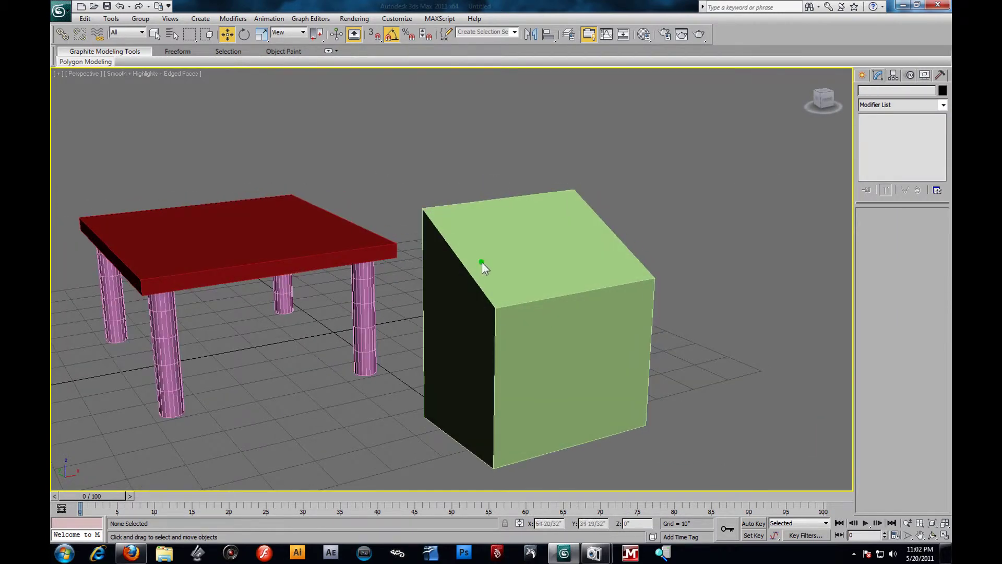
click(572, 290)
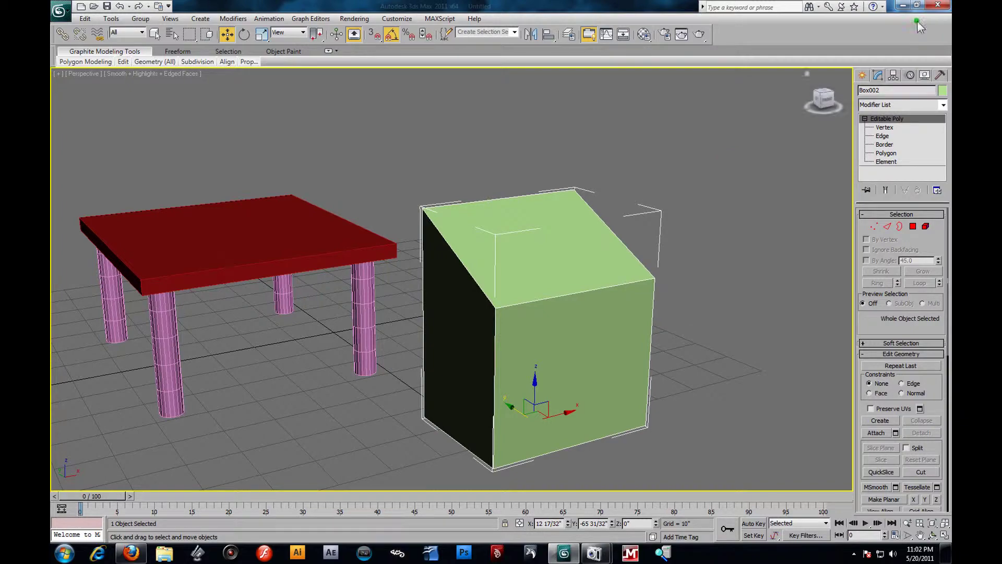
click(743, 279)
click(537, 280)
mouse_move(454, 281)
alt+middle_down()
mouse_move(475, 281)
mouse_move(402, 281)
mouse_move(485, 276)
mouse_move(462, 271)
alt+middle_up()
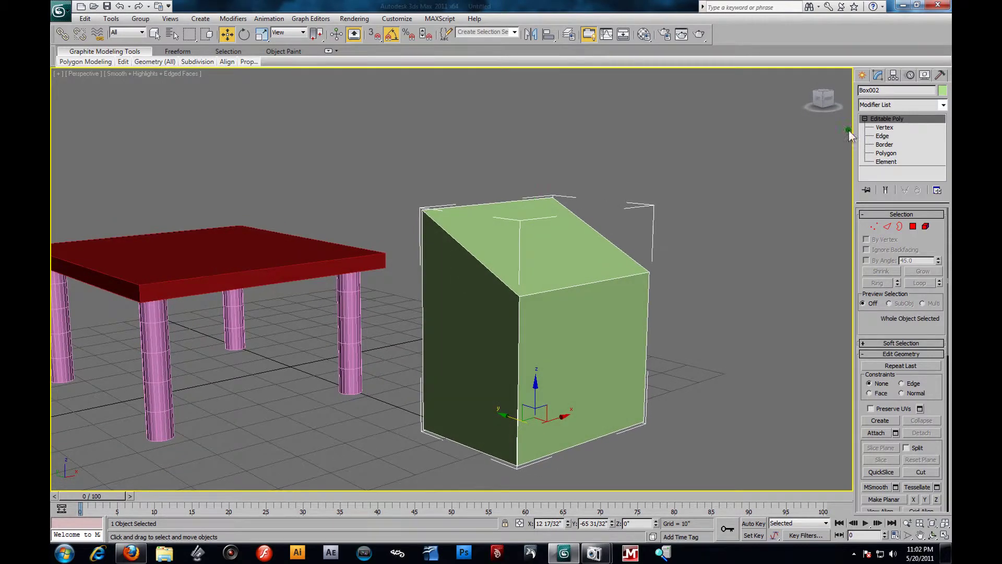
Create a box with AutoGrid on the green box's sloped top, about 20" long, 15" wide and 0.8" high
click(864, 77)
click(887, 145)
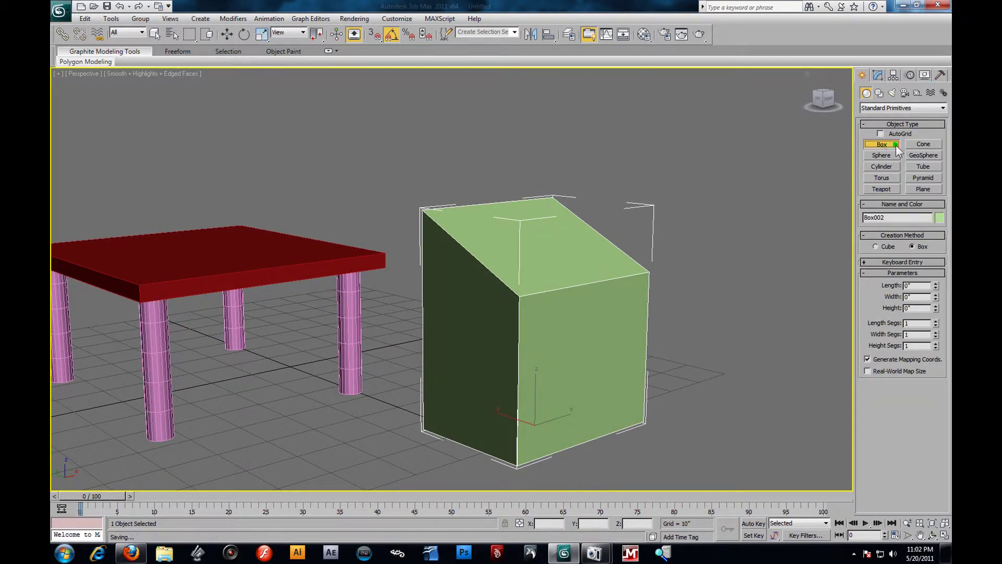
click(881, 134)
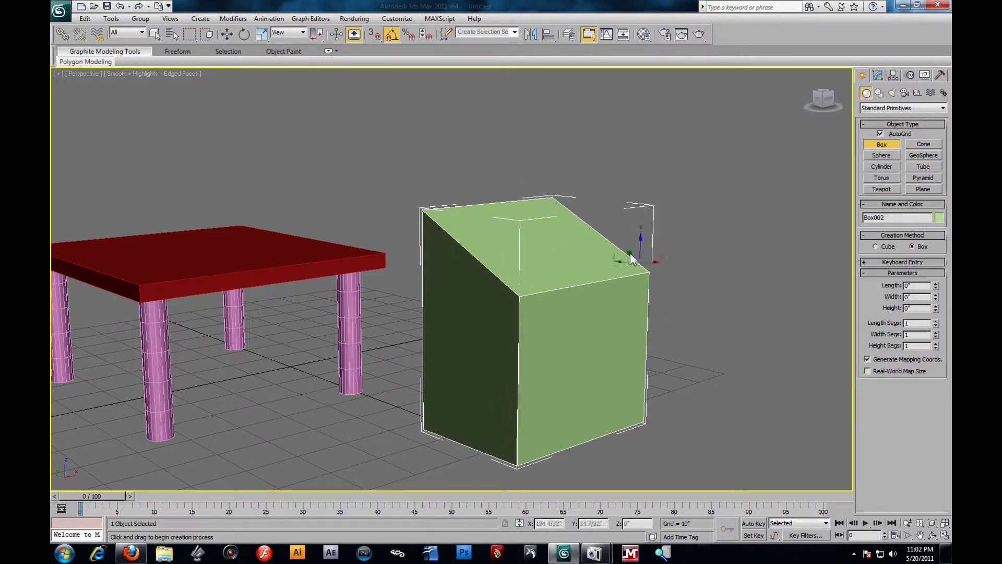
drag(490, 220, 618, 268)
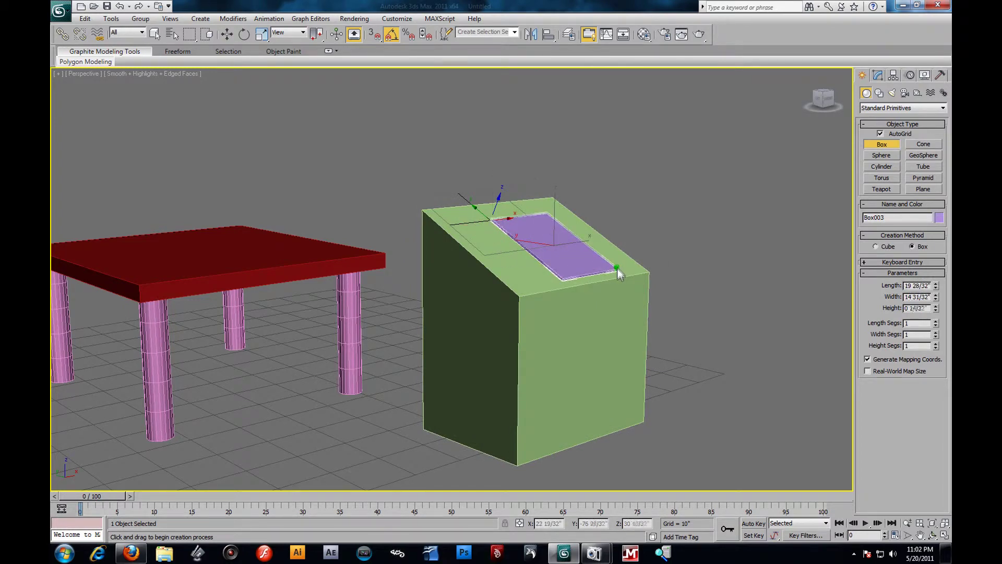
click(617, 265)
alt+middle_drag(418, 194, 371, 189)
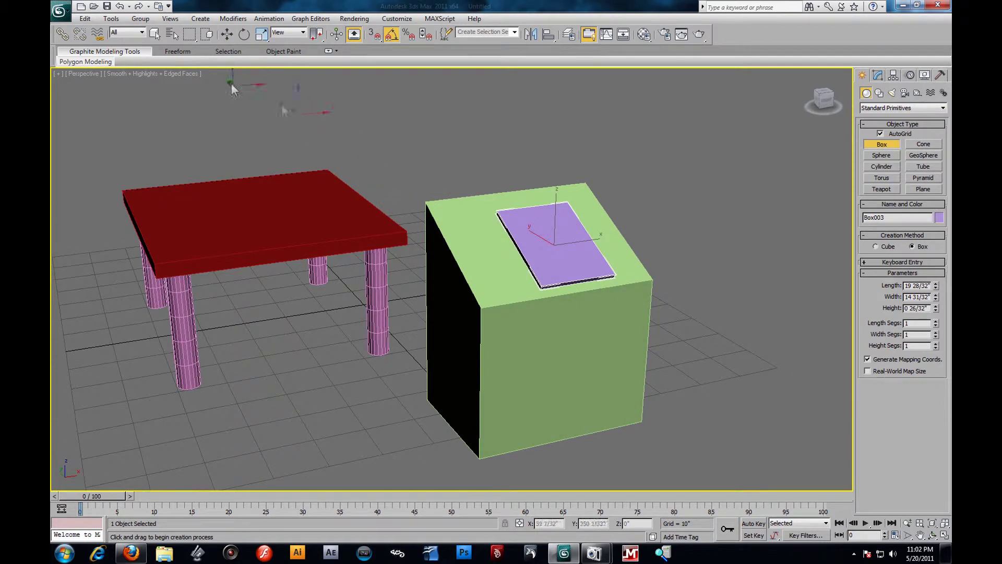
Try moving the purple box in the perspective view along the View coordinate axes, and undo the move
click(228, 35)
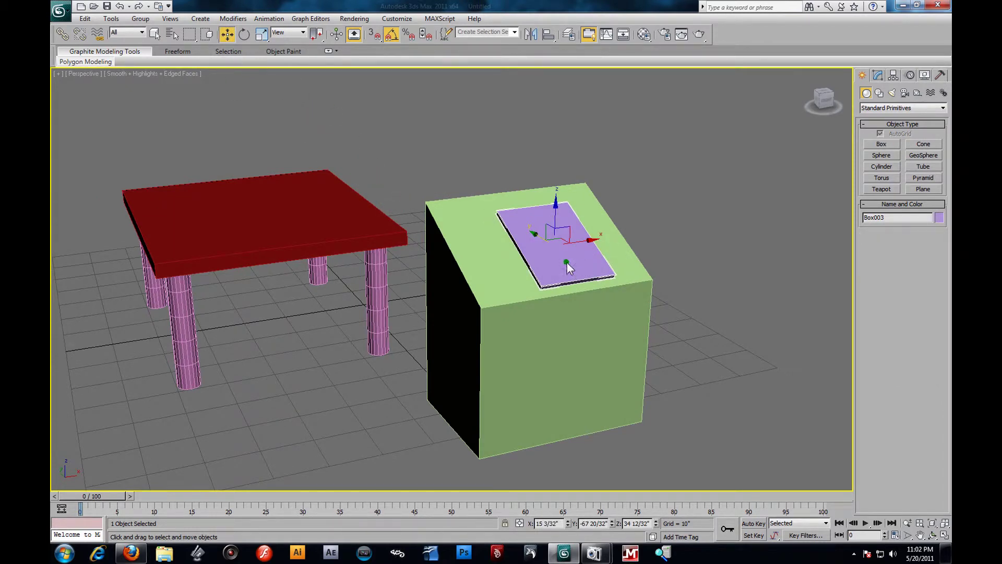
alt+middle_drag(568, 266, 543, 257)
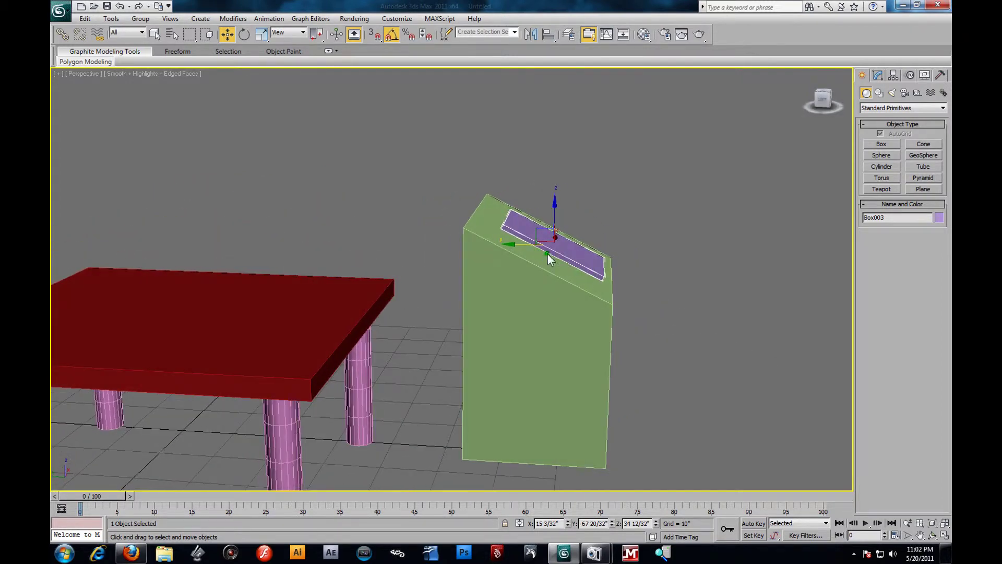
mouse_move(518, 242)
mouse_down()
mouse_move(462, 242)
mouse_move(547, 251)
mouse_move(515, 255)
mouse_up()
key(ctrl+z)
Try moving the purple box along the slope in the Left view with View coordinates, and cancel the move
key(alt+w)
right_click(353, 208)
scroll(355, 207, up, 1)
middle_drag(342, 381, 314, 360)
scroll(314, 359, up, 3)
middle_drag(292, 446, 299, 394)
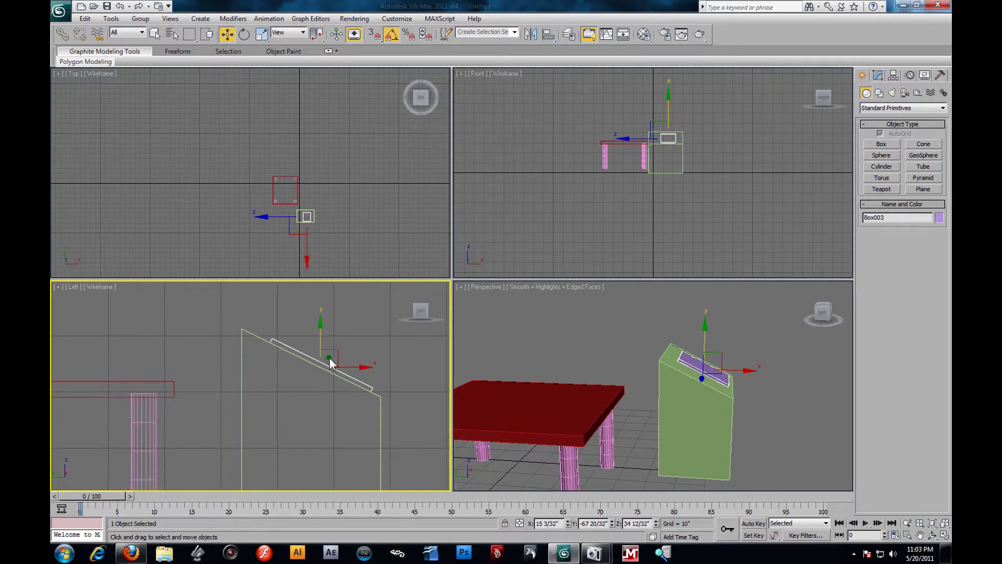
drag(331, 352, 348, 372)
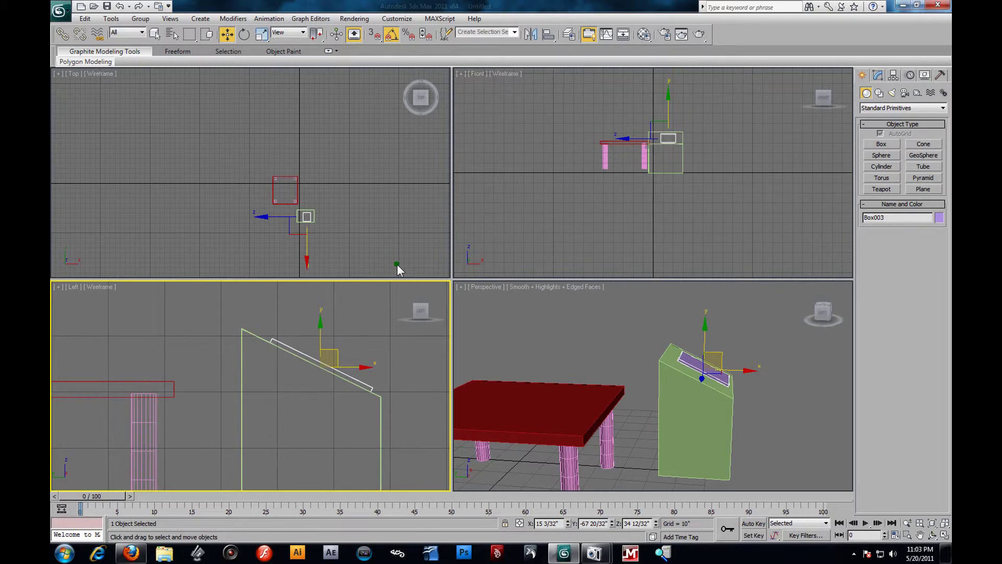
Set the move reference coordinate system to Local, slide the purple box slightly down the slope, and deselect it in the maximized perspective view
click(710, 377)
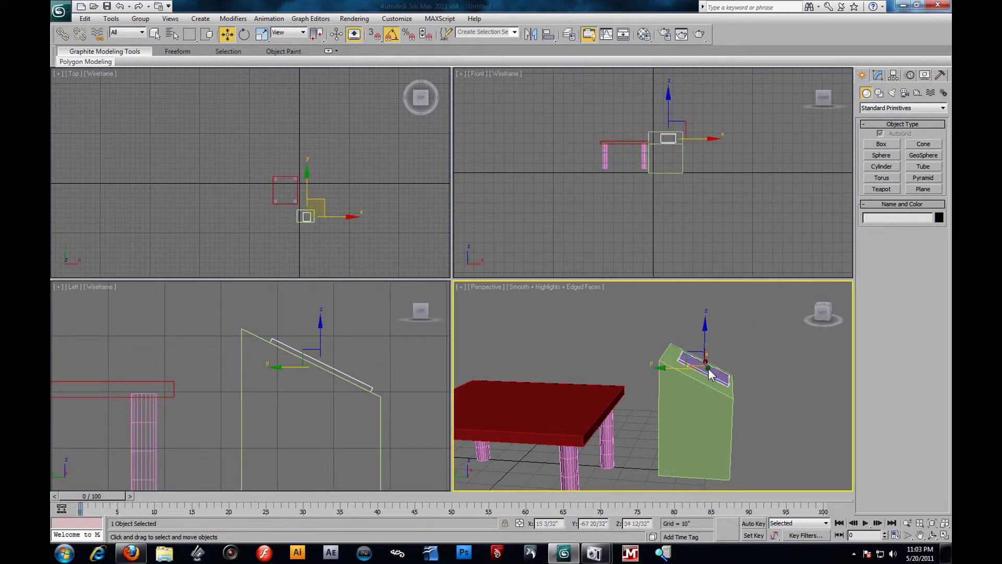
click(303, 33)
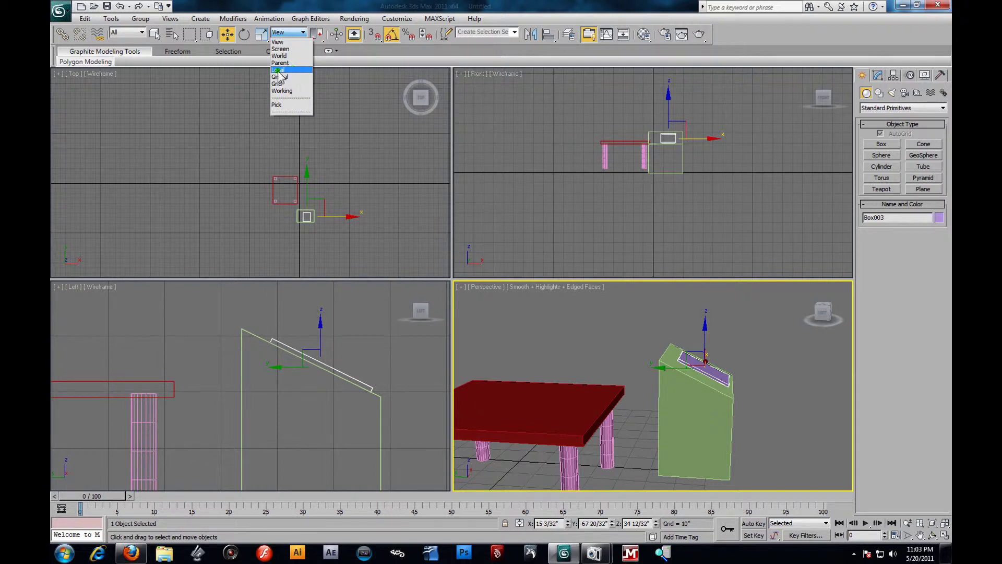
click(291, 70)
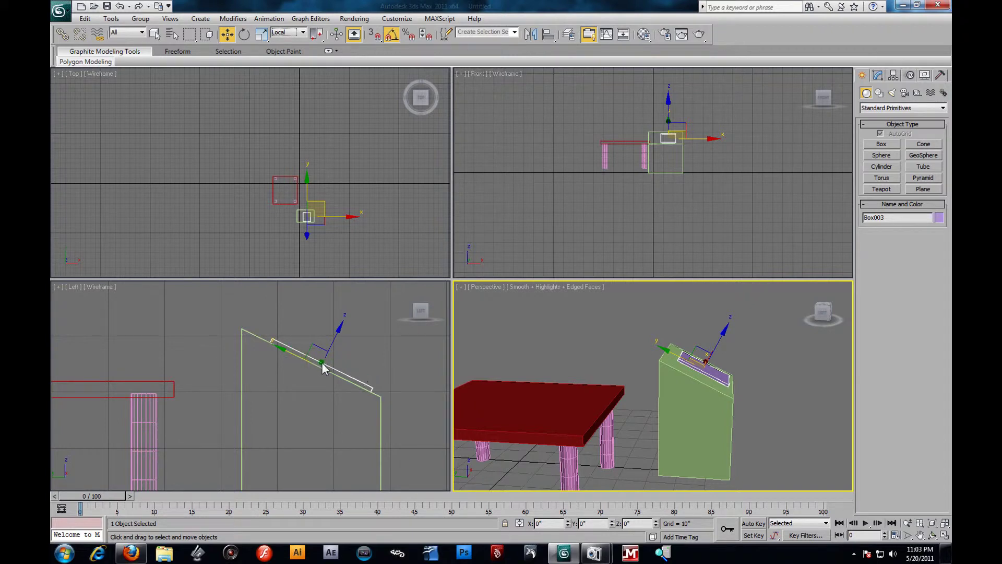
click(296, 360)
click(290, 355)
click(295, 360)
mouse_move(295, 359)
mouse_down()
mouse_move(245, 335)
mouse_move(347, 376)
mouse_move(250, 338)
mouse_move(354, 396)
mouse_move(253, 347)
mouse_move(292, 371)
mouse_up()
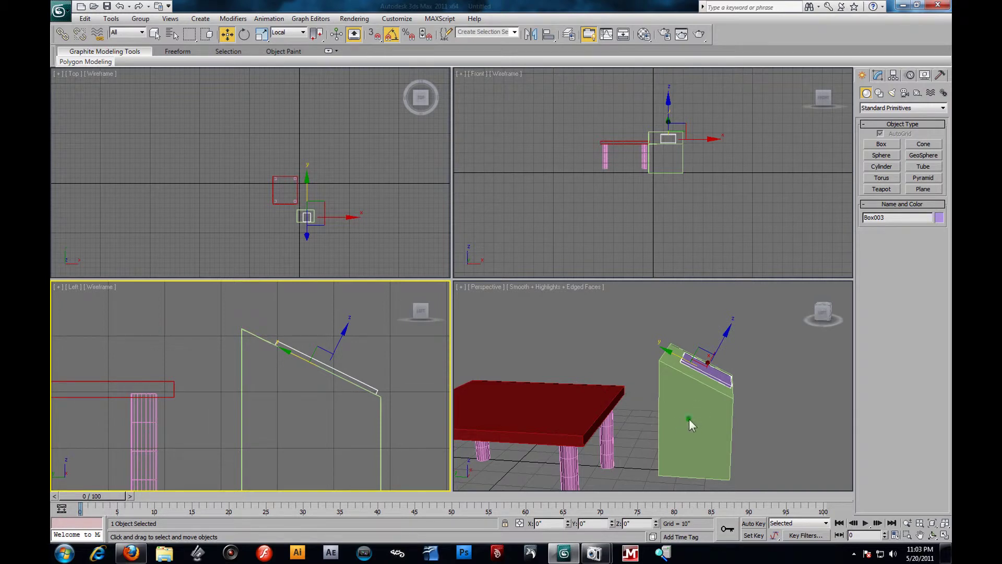
right_click(762, 416)
click(751, 406)
key(alt+w)
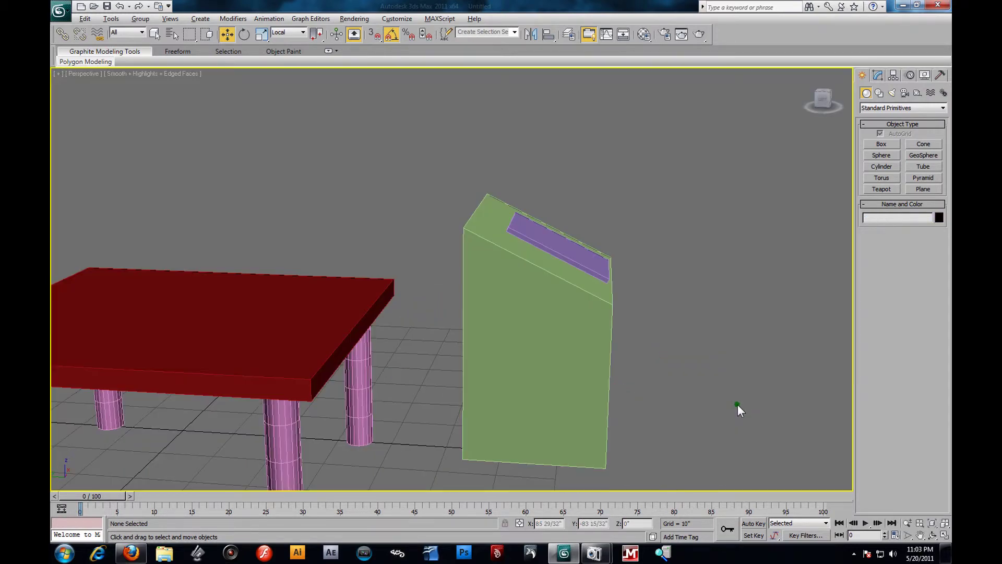
Create an upright box on the ground in front of the green box, about 6" long and 45" wide
scroll(587, 327, down, 3)
alt+middle_drag(587, 327, 555, 330)
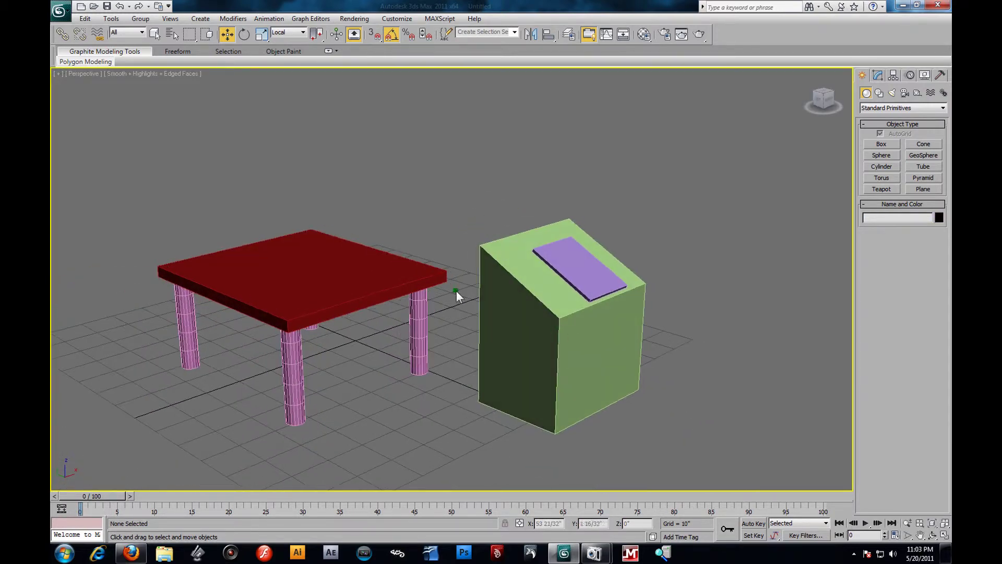
click(881, 146)
scroll(626, 396, down, 2)
drag(652, 374, 587, 419)
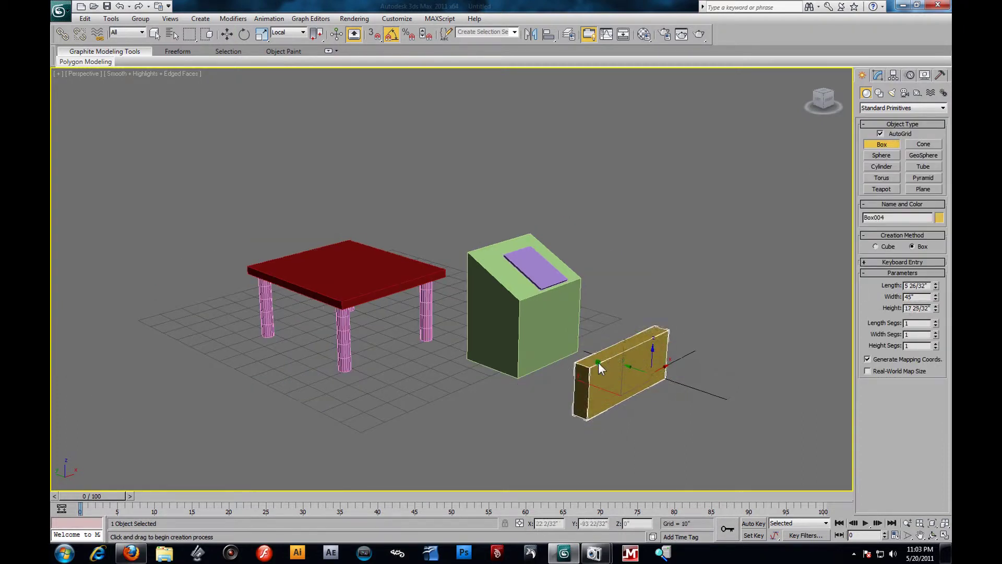
click(600, 346)
Rotate the yellow box -15 degrees about the X axis so it leans toward the green box
click(245, 34)
alt+middle_drag(409, 190, 428, 186)
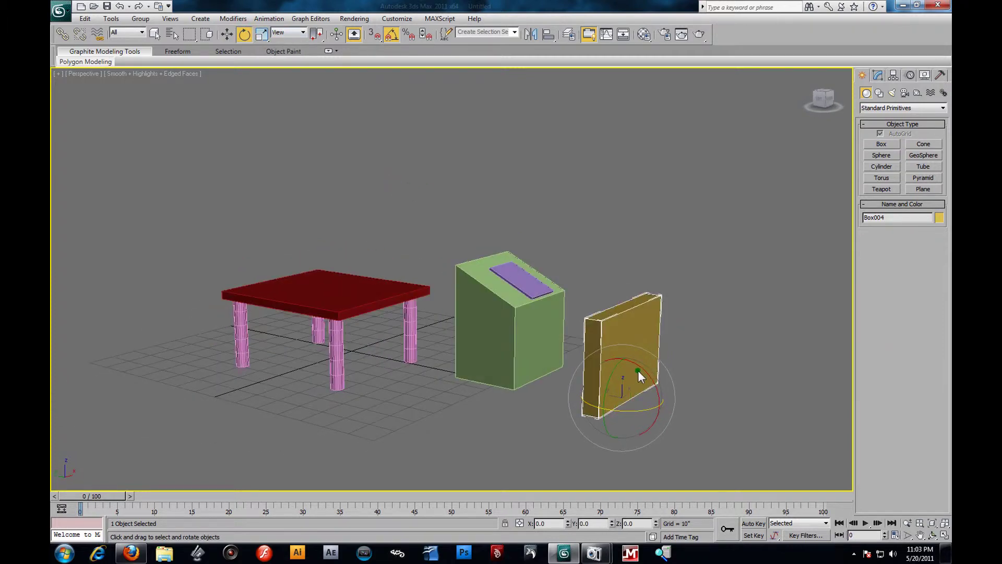
drag(642, 369, 636, 365)
Try scaling the yellow box to about 334% along the Z axis in View coordinates, and undo the scaling
alt+middle_drag(531, 336, 447, 283)
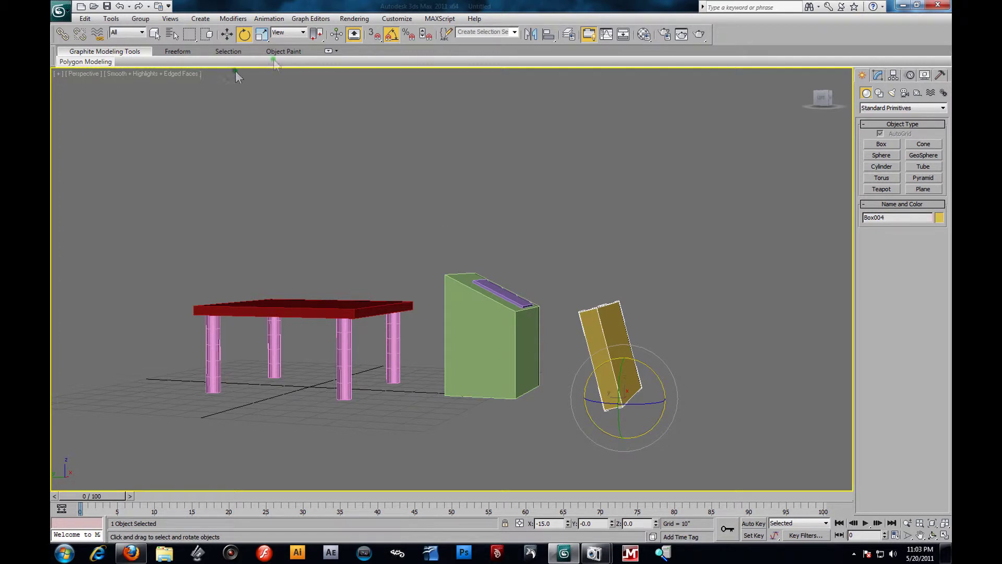
click(261, 35)
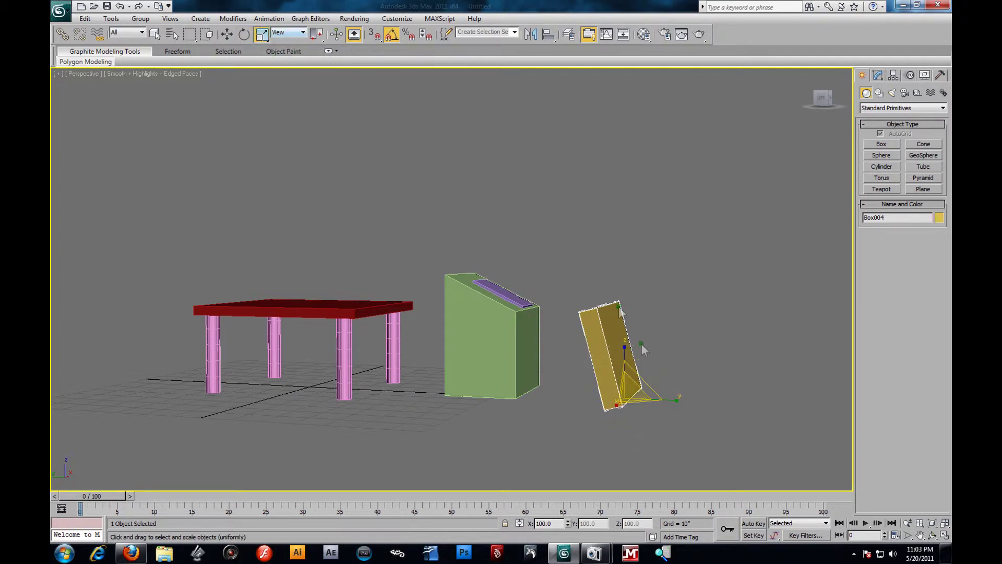
alt+middle_drag(631, 353, 594, 354)
drag(632, 356, 607, 258)
alt+middle_drag(616, 340, 554, 305)
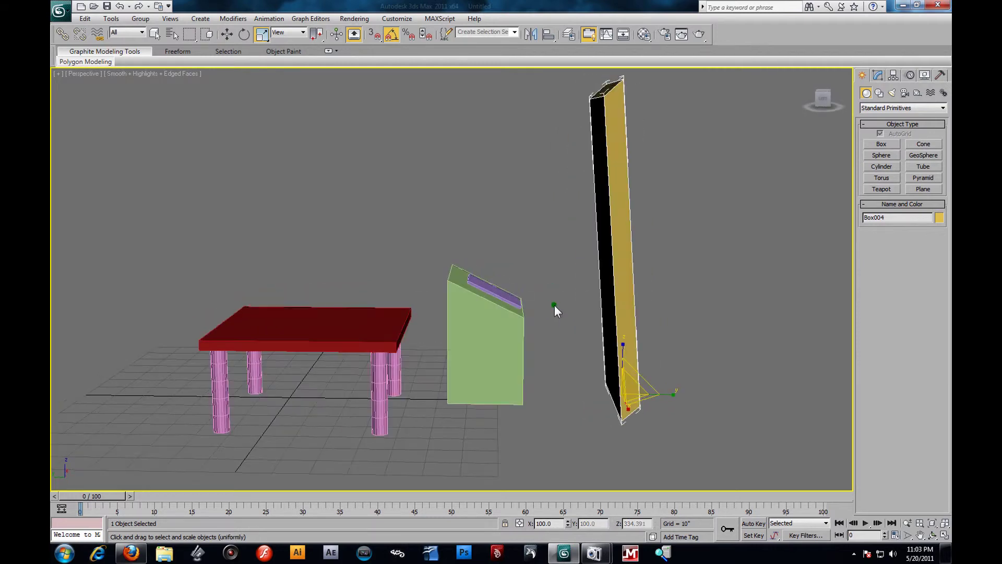
key(ctrl+z)
Try stretching the tilted yellow box vertically in the Left view with View coordinates, and cancel the scaling
key(alt+w)
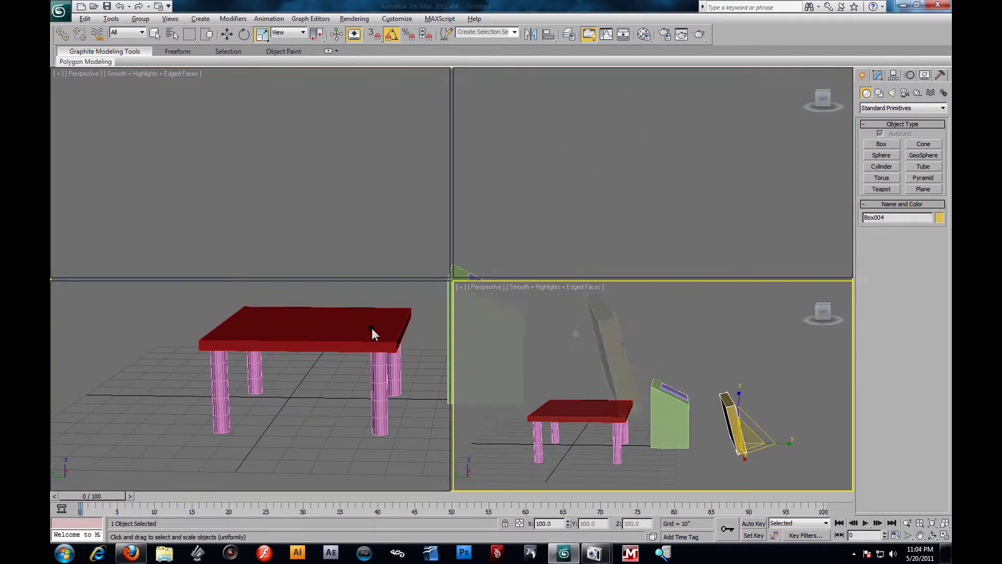
right_click(334, 375)
scroll(333, 375, down, 3)
middle_drag(414, 407, 363, 381)
drag(317, 340, 267, 341)
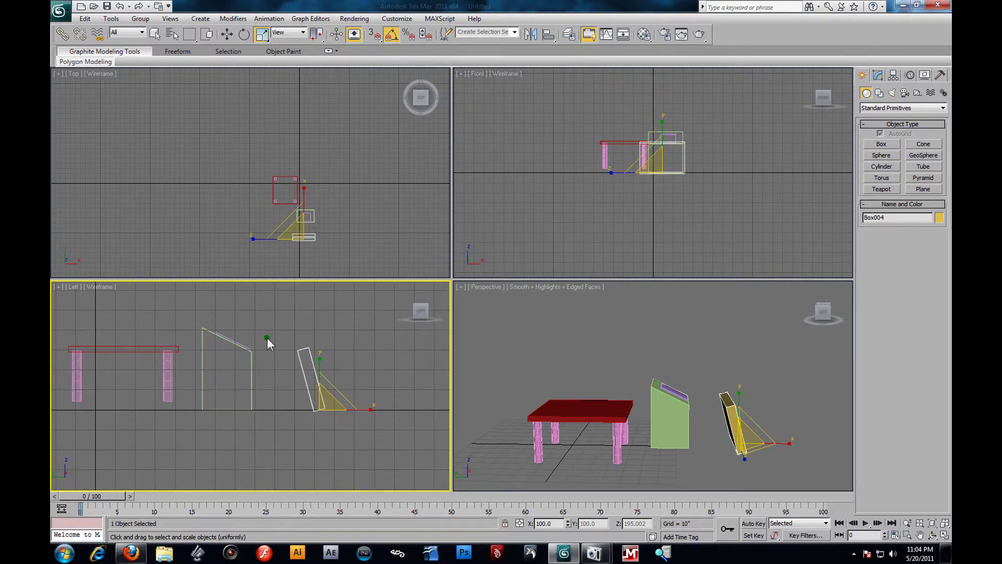
Set the scale reference coordinate system to Local, try scaling the yellow box along its own Z axis, undo it, and maximize the perspective view
click(297, 37)
click(284, 76)
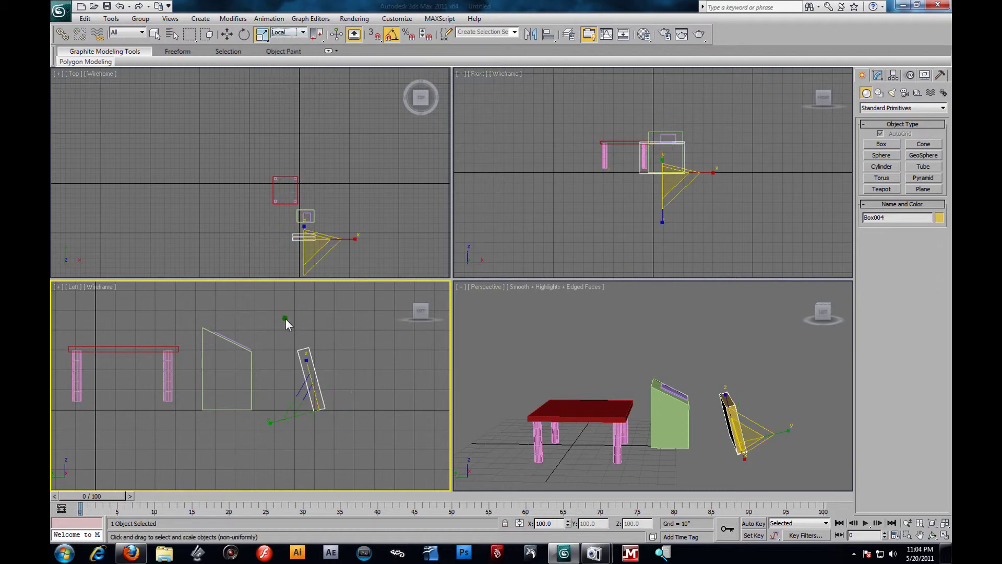
mouse_move(307, 358)
mouse_down()
mouse_move(291, 320)
mouse_move(313, 392)
mouse_move(268, 298)
mouse_move(321, 409)
mouse_move(287, 327)
mouse_move(293, 309)
mouse_move(315, 372)
mouse_move(279, 296)
mouse_move(315, 382)
mouse_move(310, 346)
mouse_move(314, 362)
mouse_move(307, 358)
mouse_up()
key(ctrl+z)
alt+middle_drag(700, 425, 671, 417)
key(alt+w)
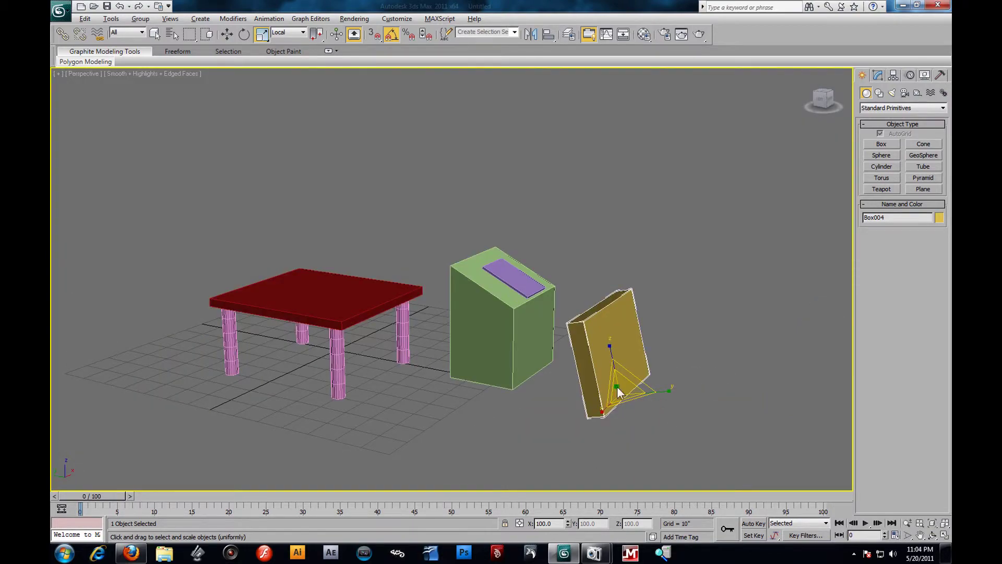
mouse_move(546, 384)
alt+middle_down()
mouse_move(568, 385)
mouse_move(555, 400)
alt+middle_up()
alt+middle_drag(468, 387, 440, 391)
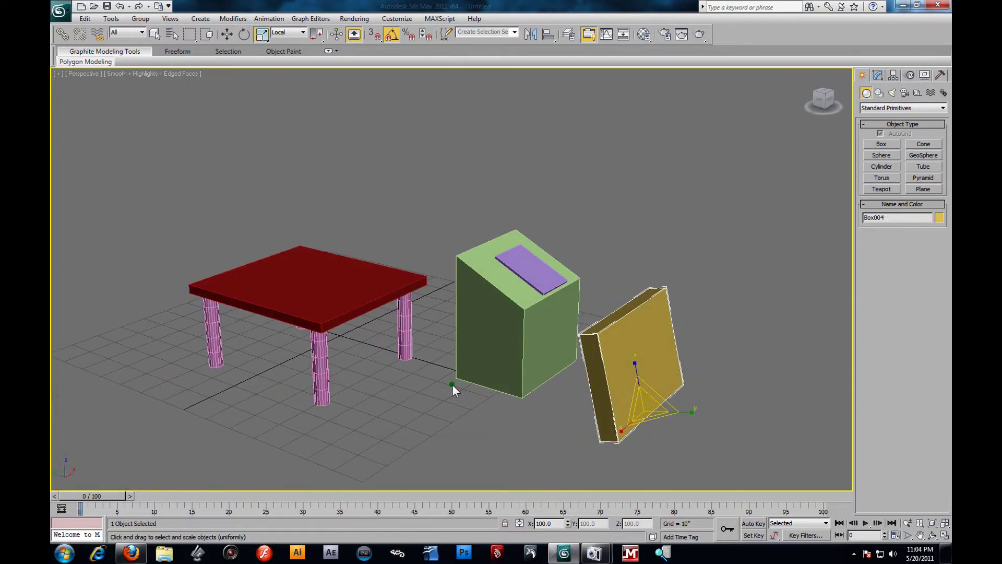
alt+middle_drag(439, 352, 468, 330)
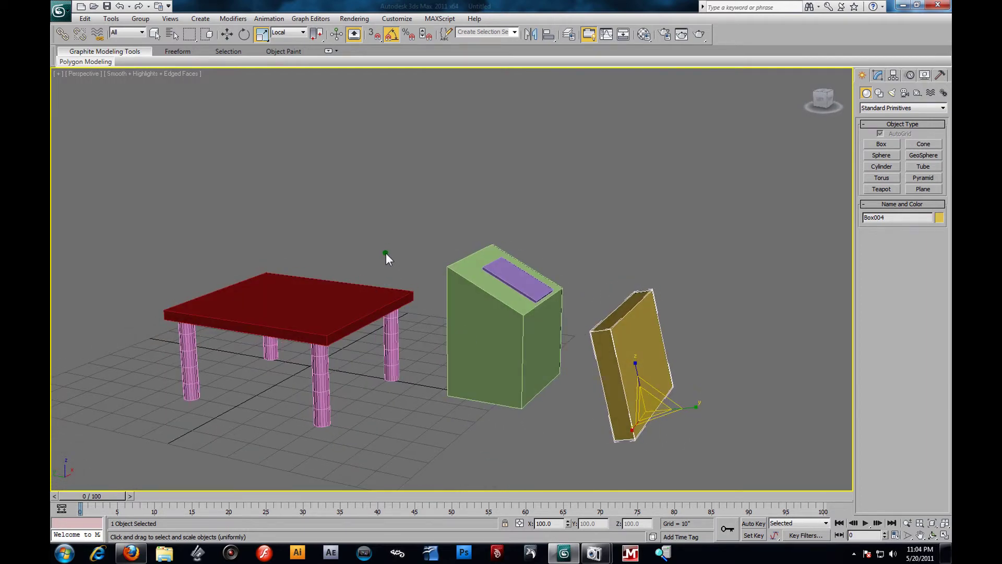
click(227, 34)
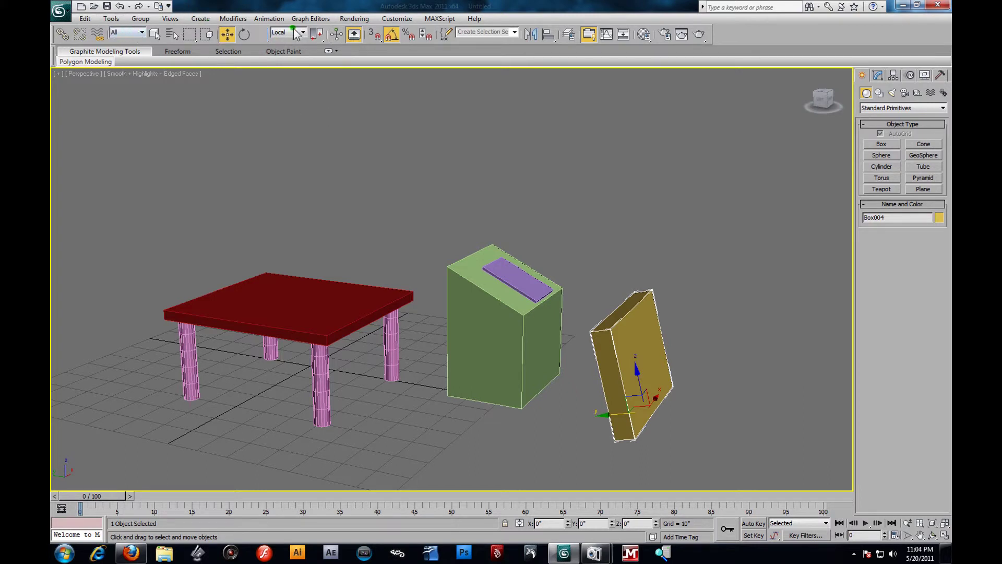
click(892, 93)
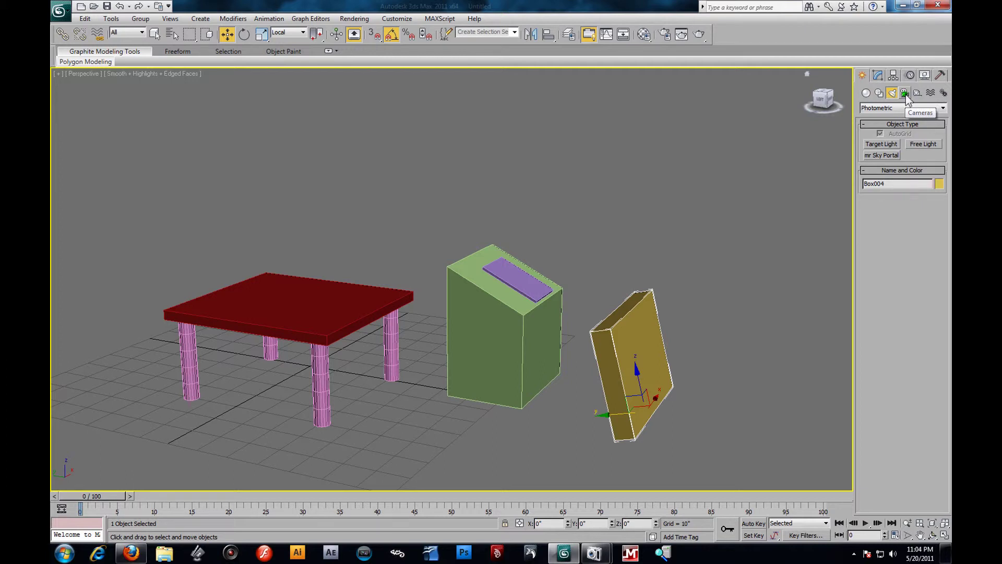
click(879, 93)
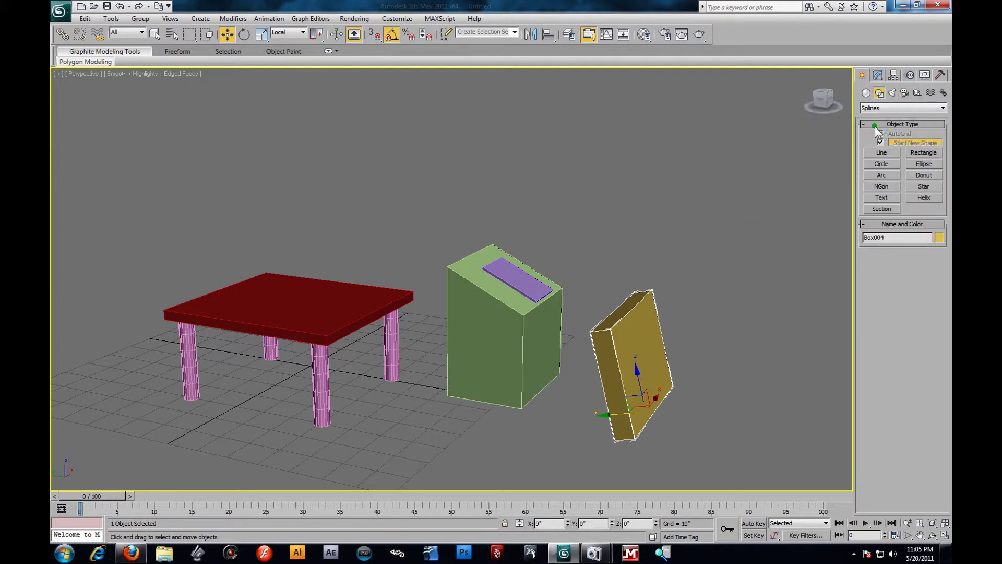
alt+middle_drag(444, 307, 500, 295)
scroll(500, 291, up, 2)
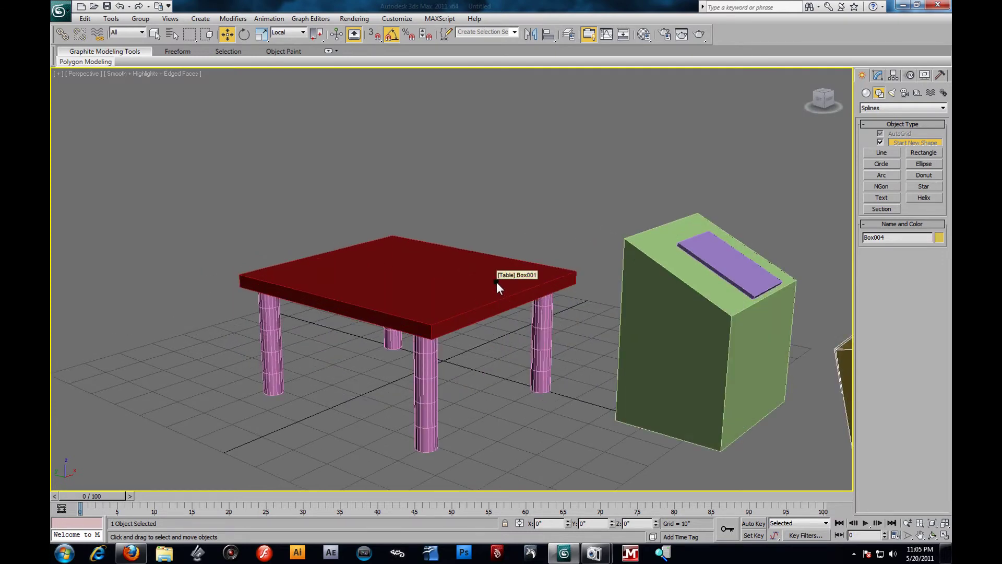
alt+middle_drag(556, 296, 437, 302)
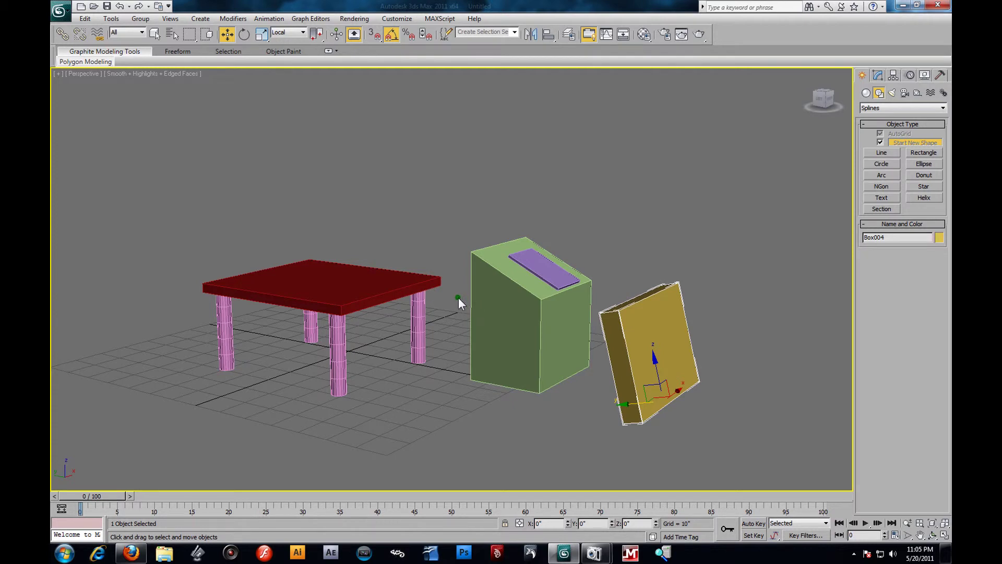
alt+middle_drag(480, 303, 373, 309)
scroll(465, 302, down, 3)
scroll(468, 302, up, 6)
scroll(638, 328, down, 3)
middle_drag(638, 327, 544, 328)
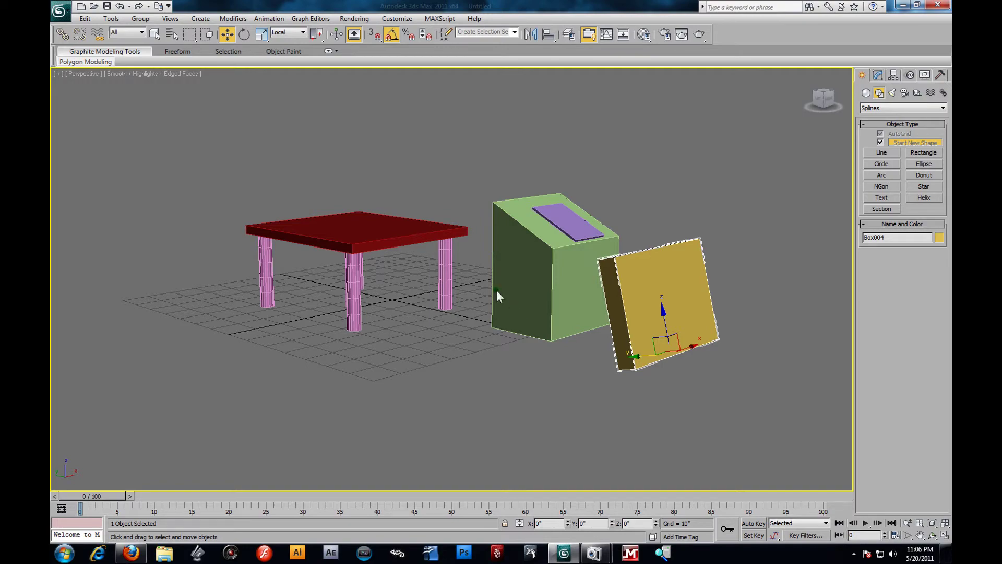
alt+middle_drag(472, 230, 578, 268)
alt+middle_drag(518, 244, 600, 253)
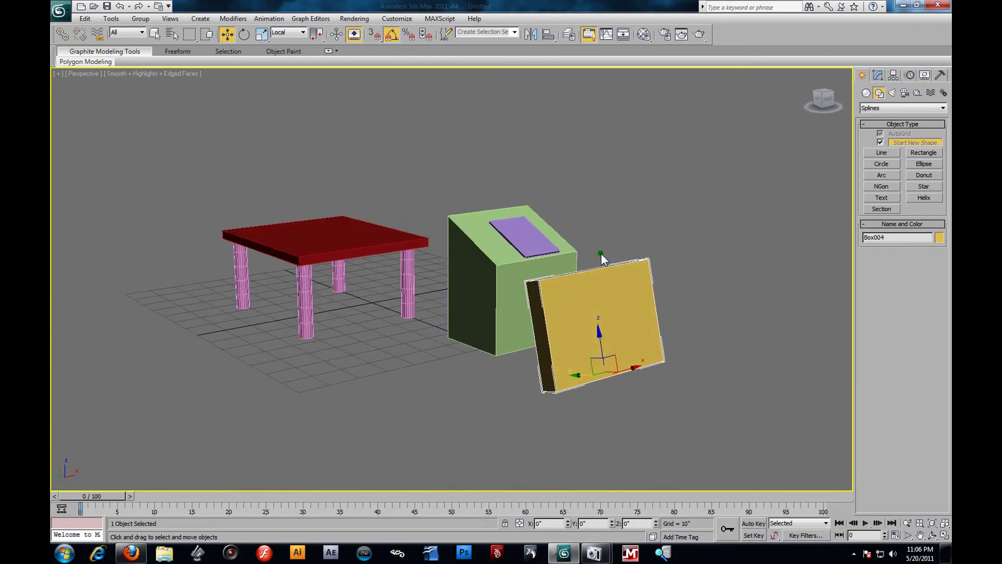
scroll(495, 246, down, 2)
scroll(495, 246, up, 2)
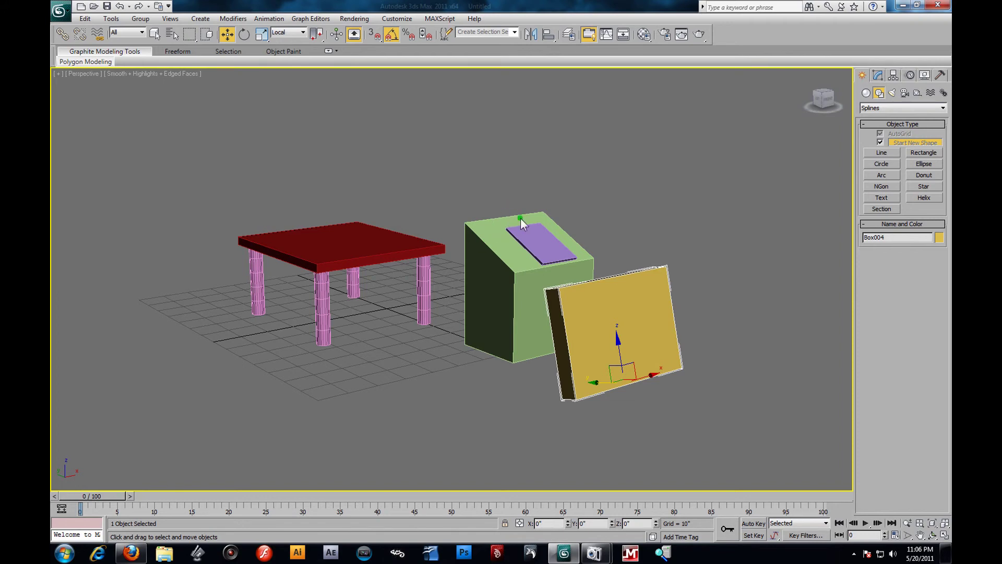
alt+middle_drag(540, 251, 564, 241)
alt+middle_drag(643, 249, 636, 247)
middle_drag(466, 236, 643, 255)
scroll(574, 237, up, 3)
scroll(574, 237, down, 3)
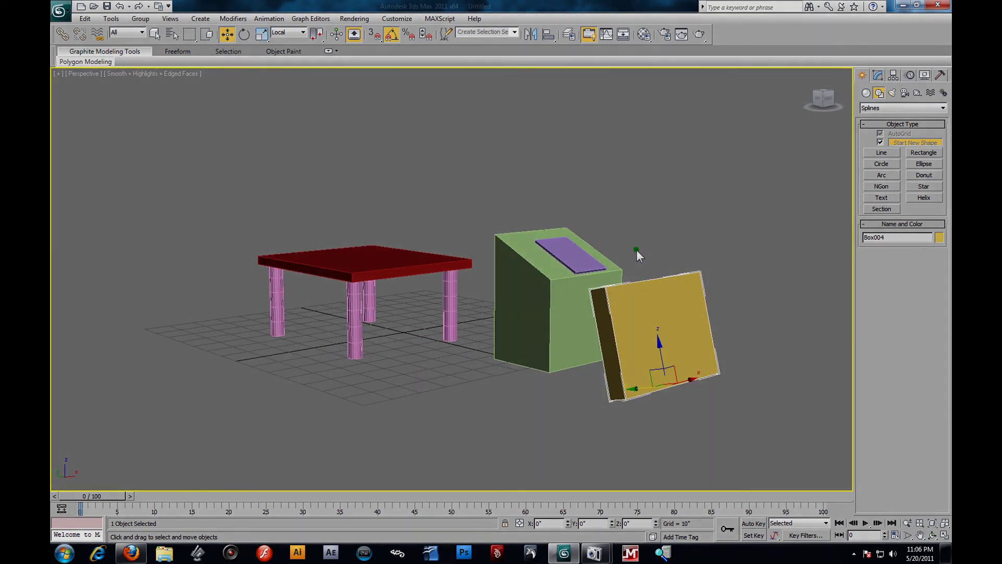
alt+middle_drag(548, 229, 577, 228)
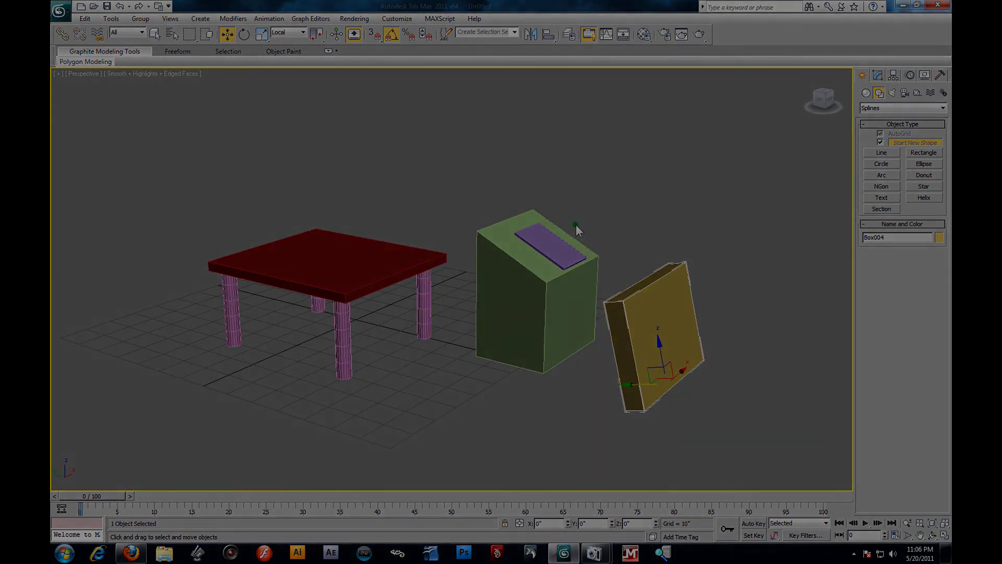
alt+middle_drag(665, 205, 590, 224)
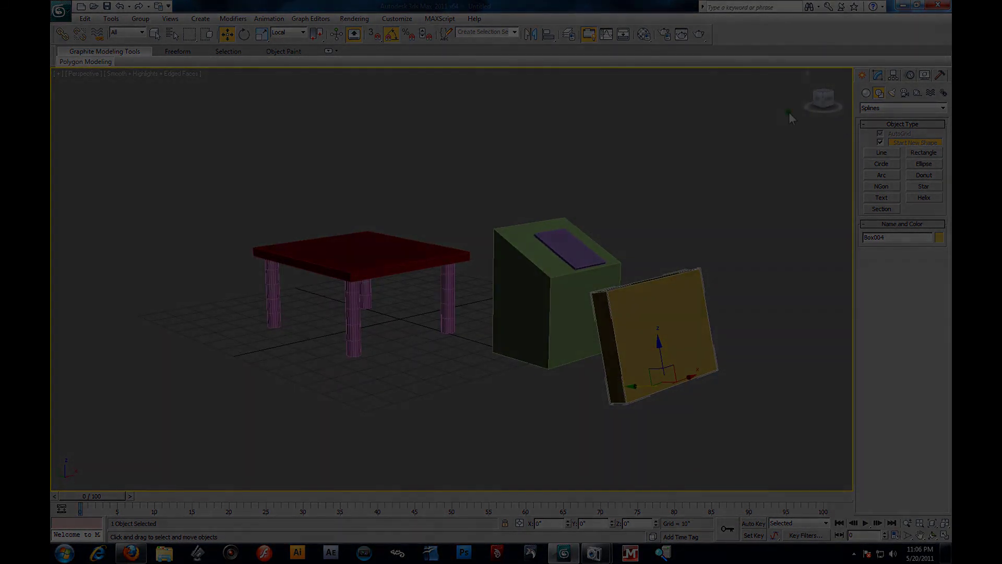